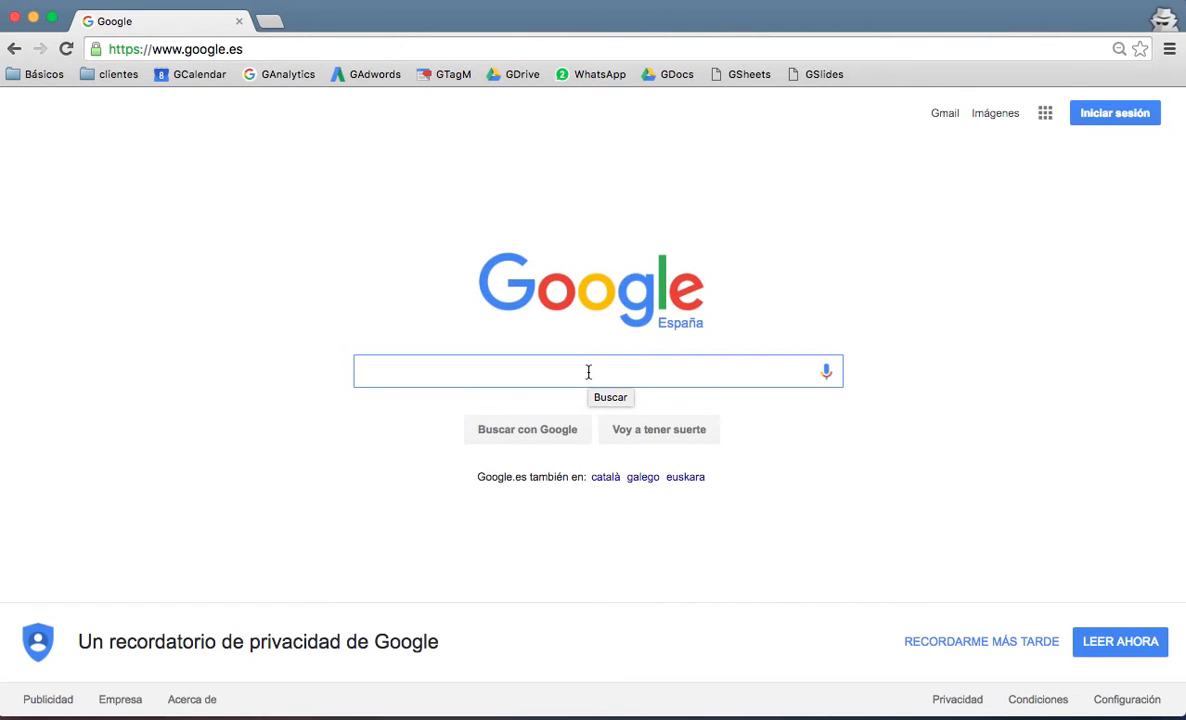
Step: Search Google for "planificador de palabras clave" and open the Google AdWords Keyword Planner result
text(pl)
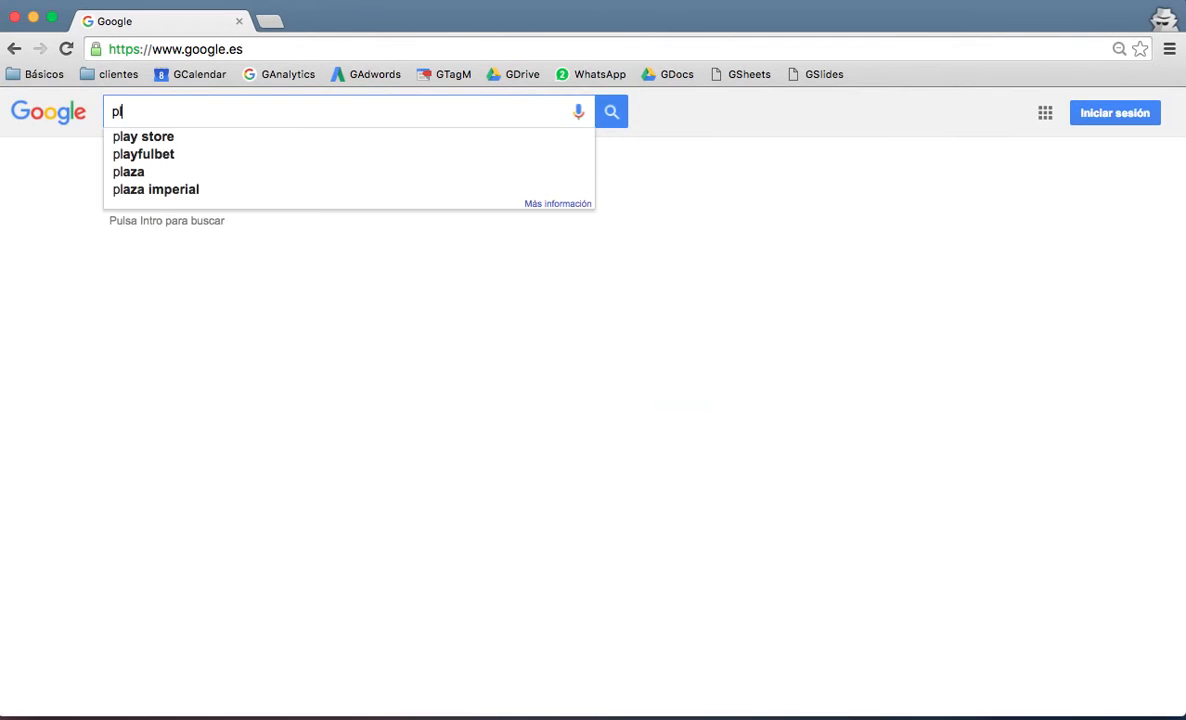
text(anigi)
key(BackSpace)
key(BackSpace)
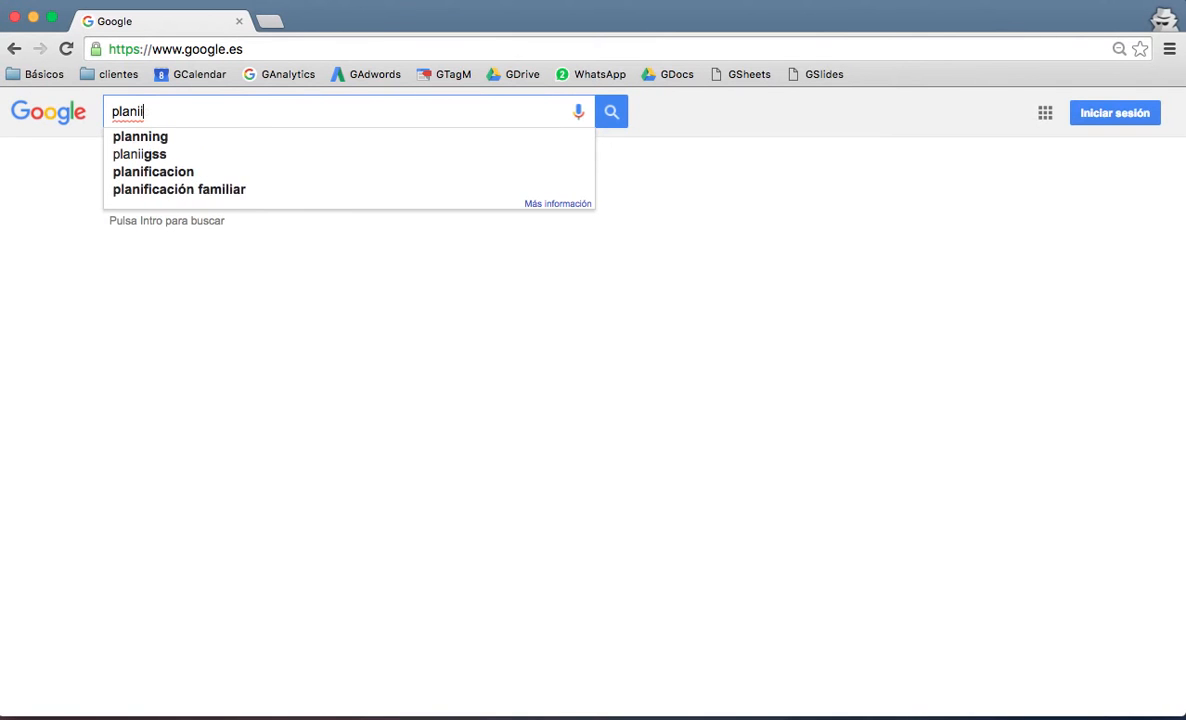
text(ficador)
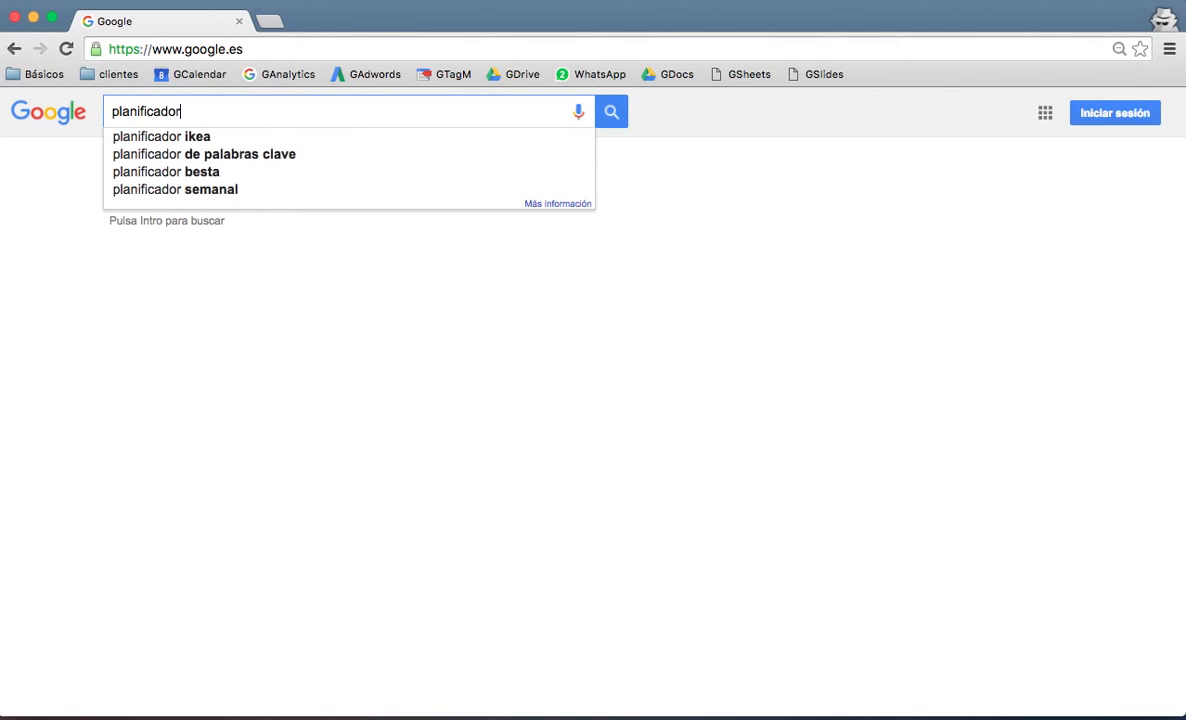
text( de palabras clave)
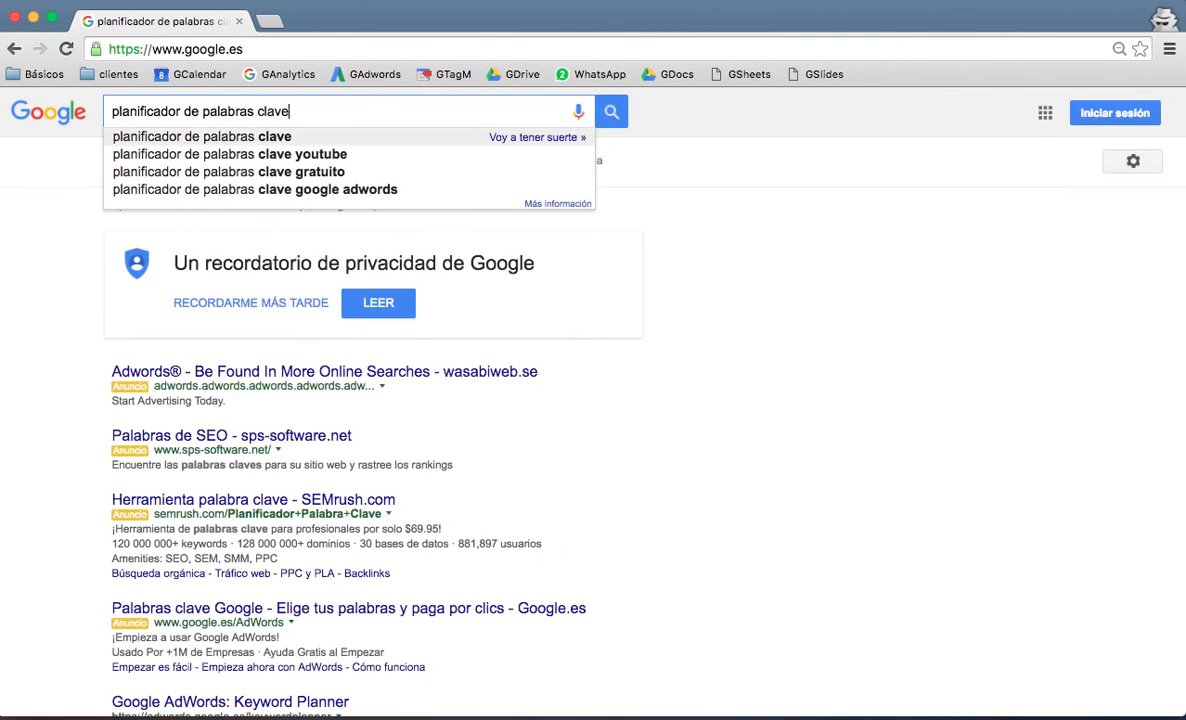
key(Return)
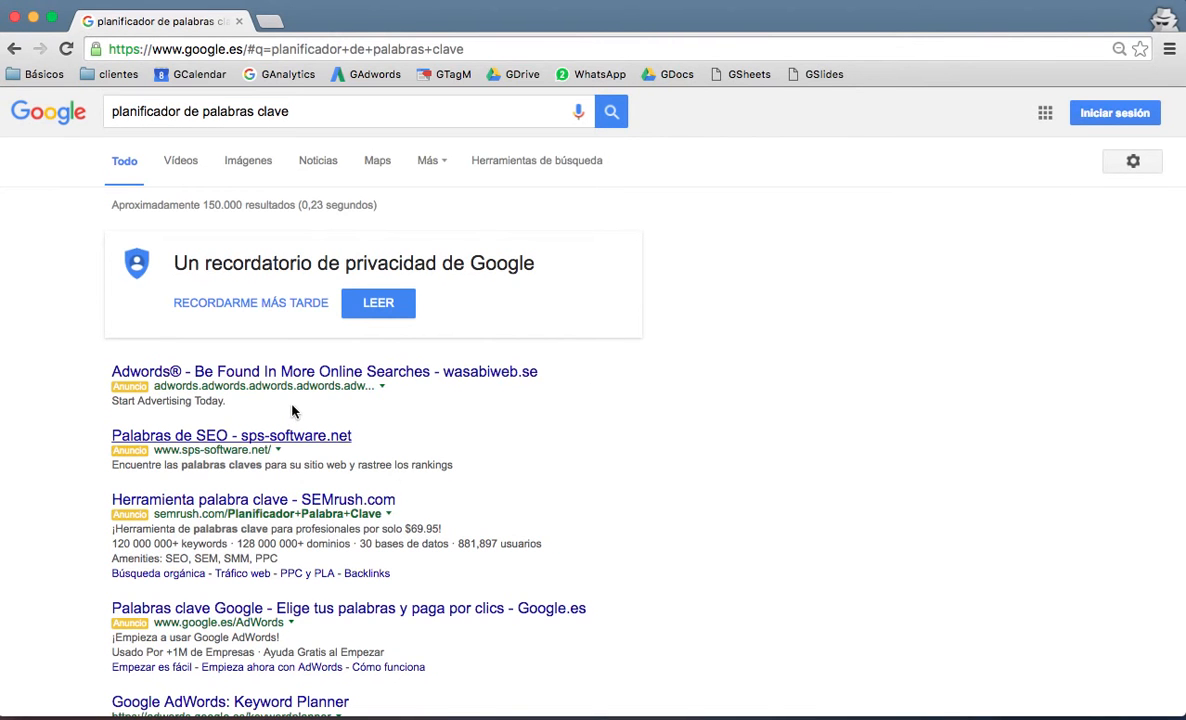
scroll(242, 627, down, 2)
click(238, 622)
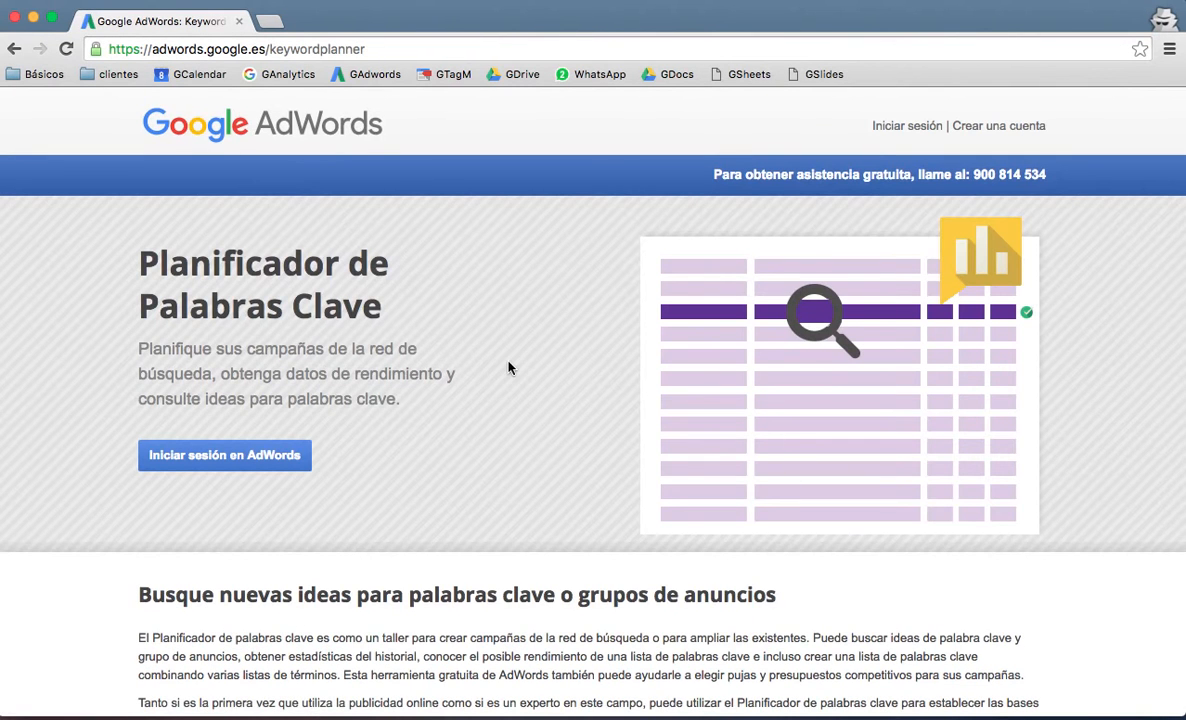
Step: Sign in to AdWords from the Keyword Planner page, filling in the account password
click(241, 466)
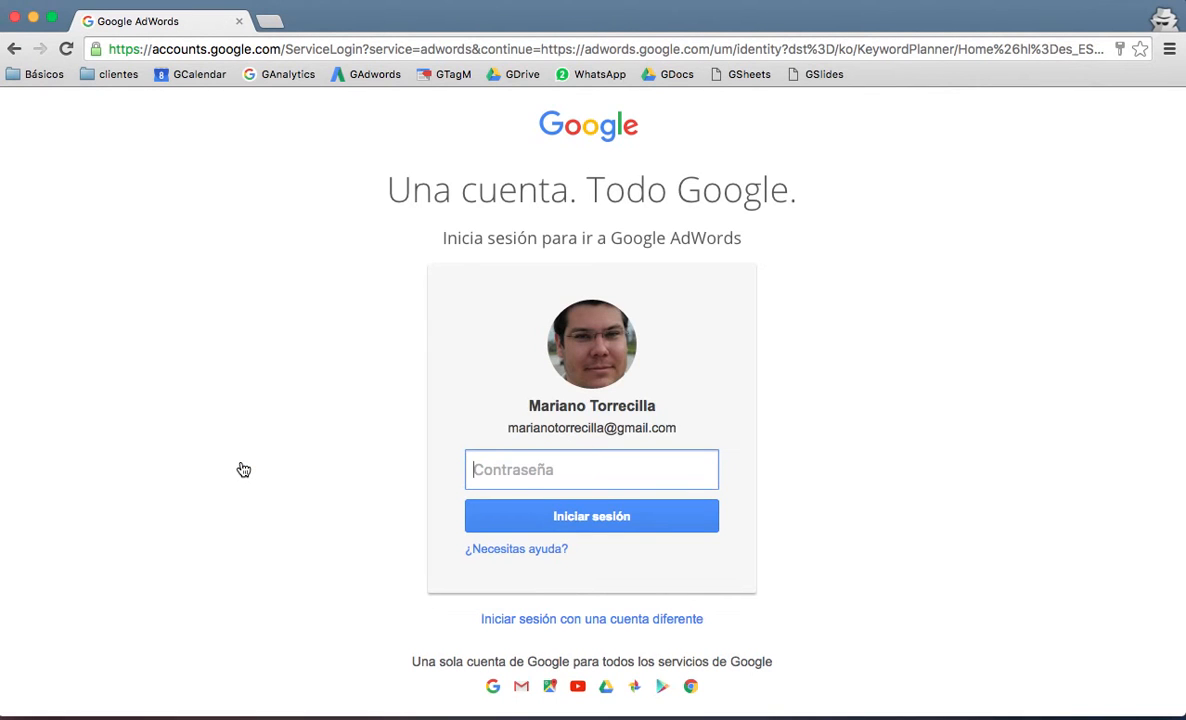
text(•)
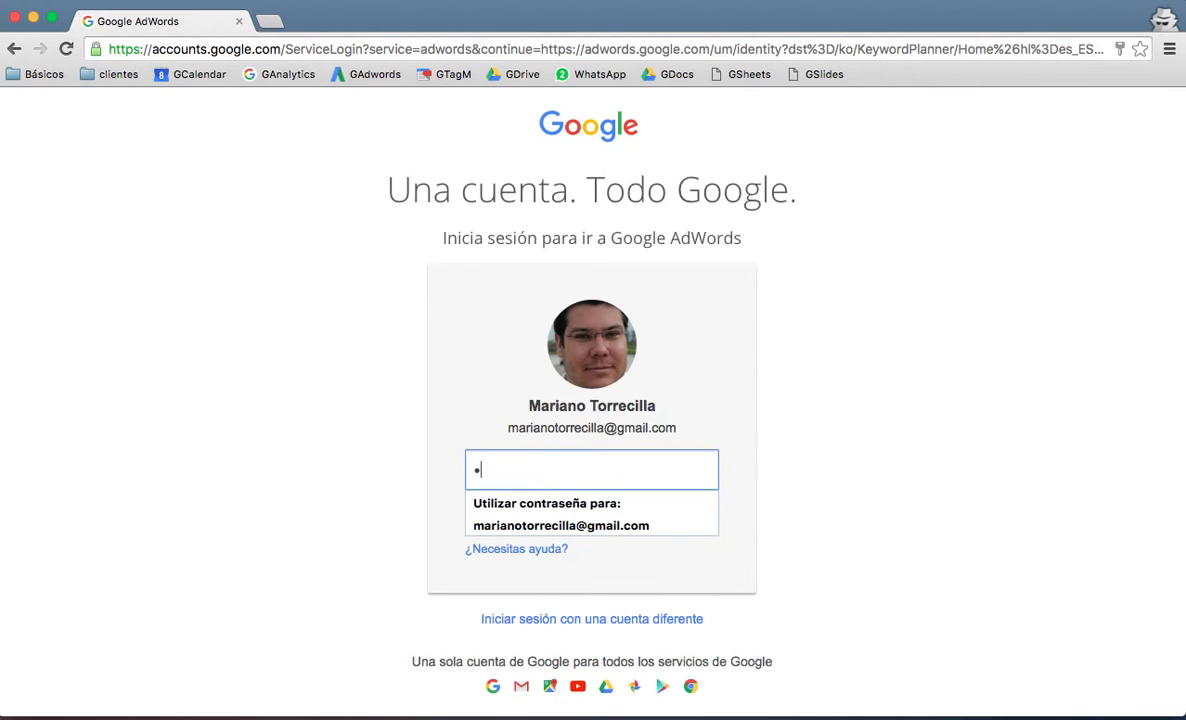
click(487, 527)
click(582, 527)
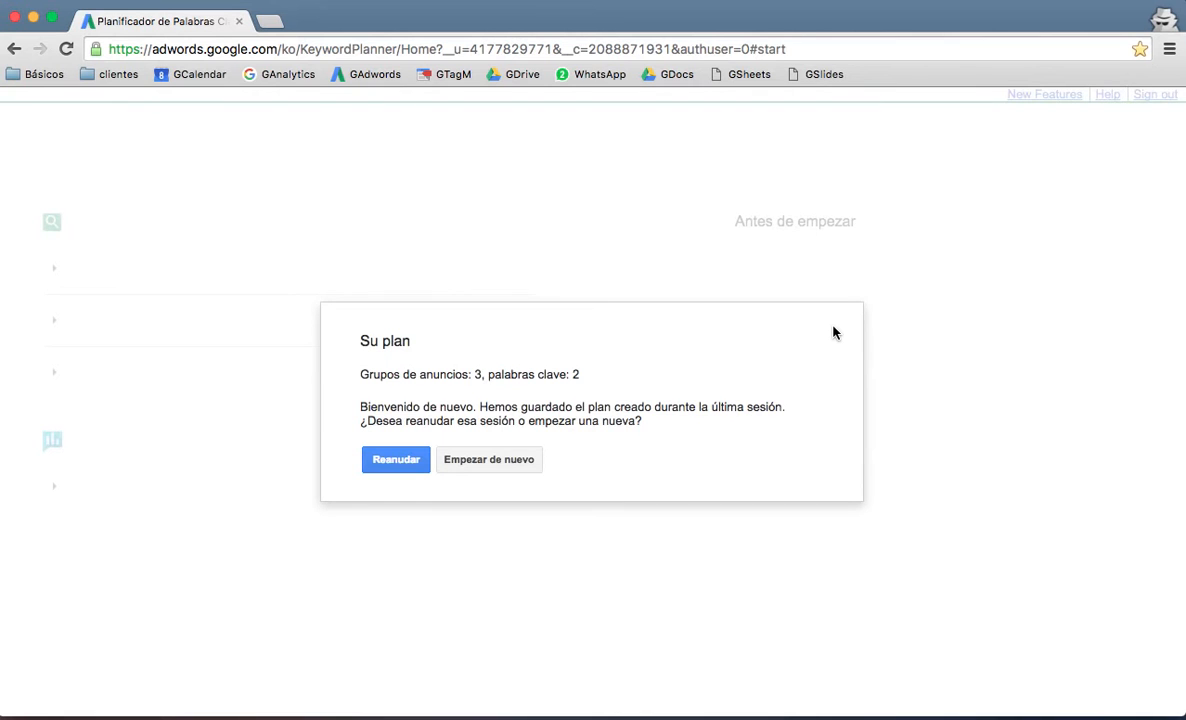
Step: Start a new plan and enter the keyword "préstamo" for getting search volume data and trends
click(490, 460)
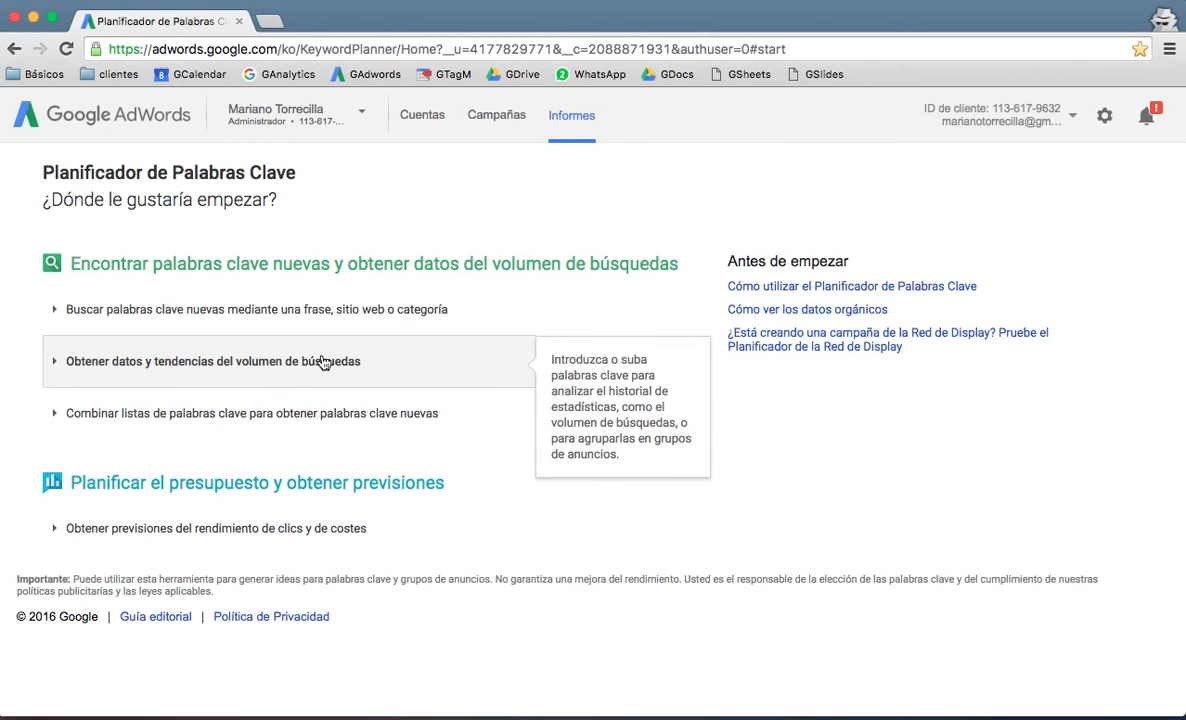
click(270, 364)
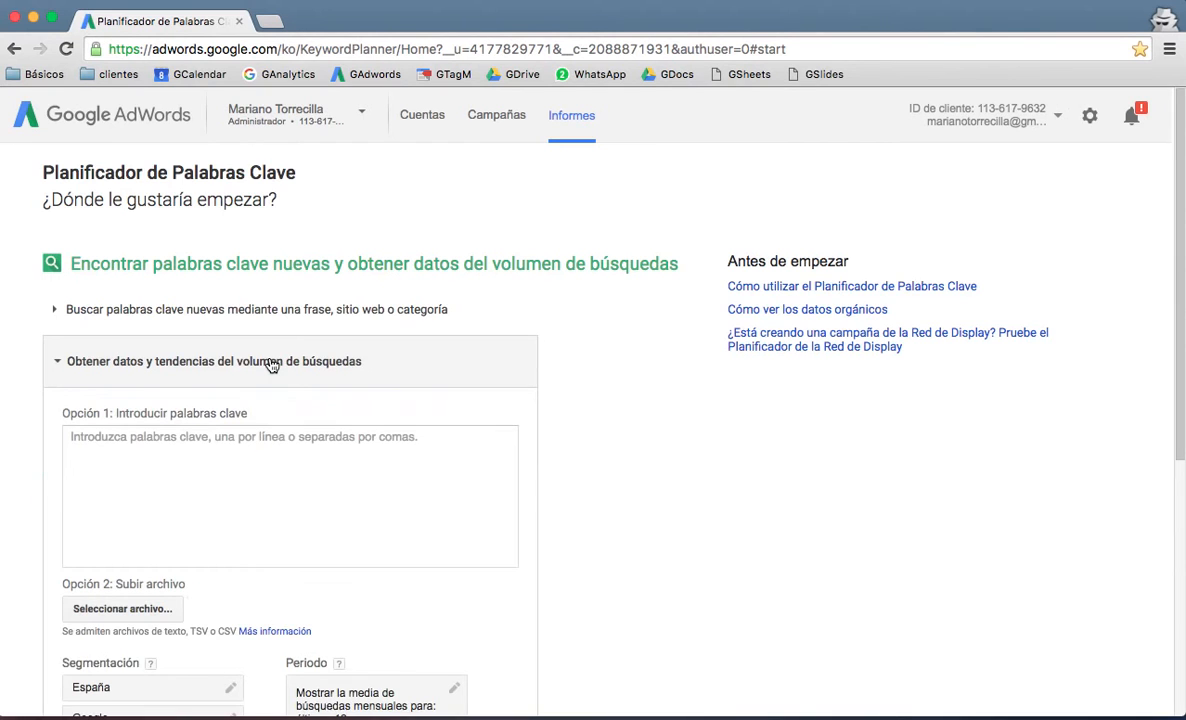
scroll(593, 429, down, 3)
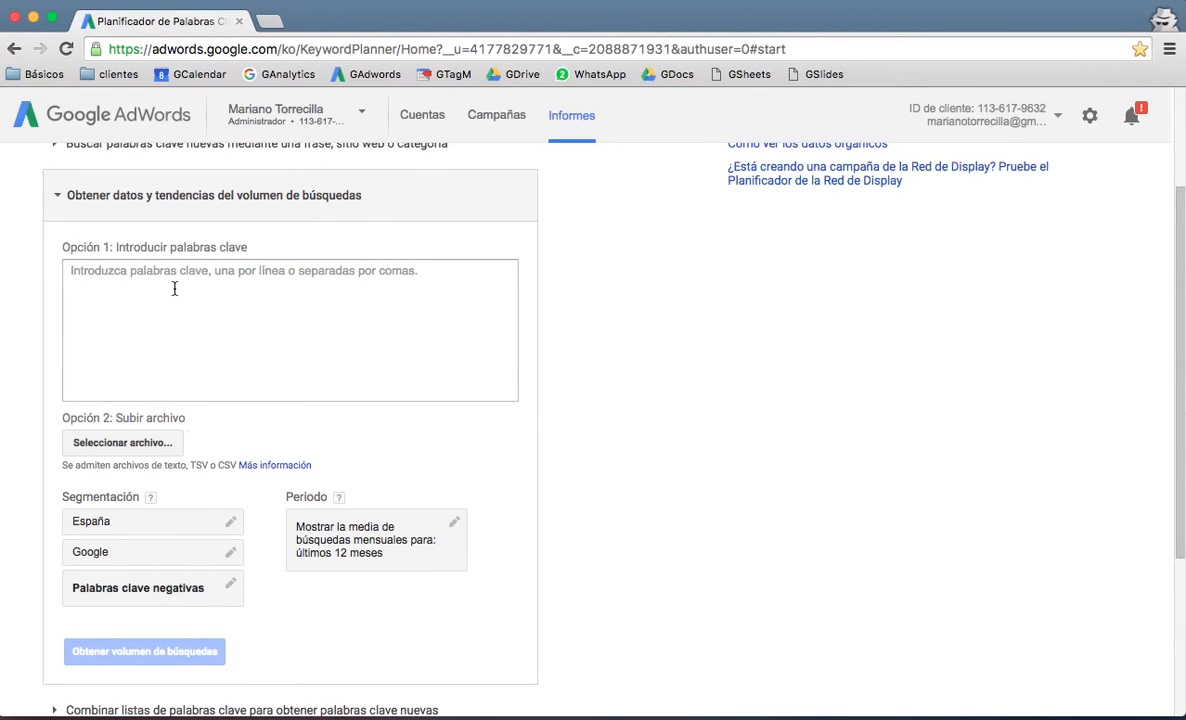
click(243, 293)
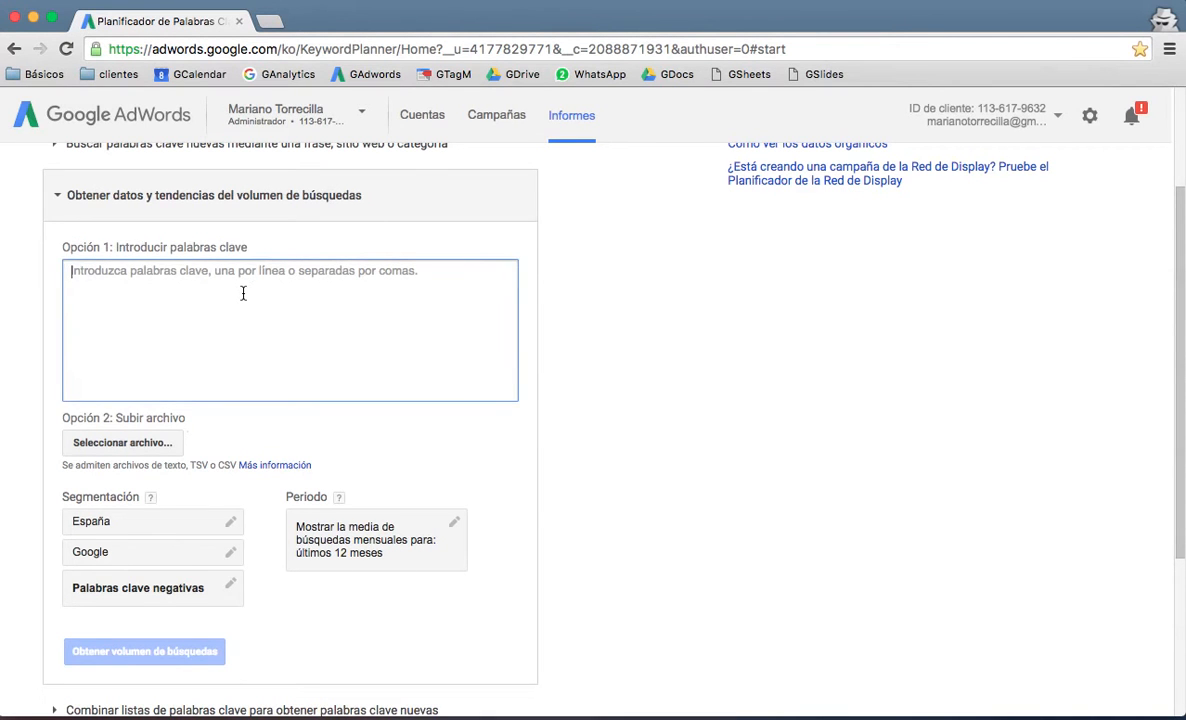
text(préstamo)
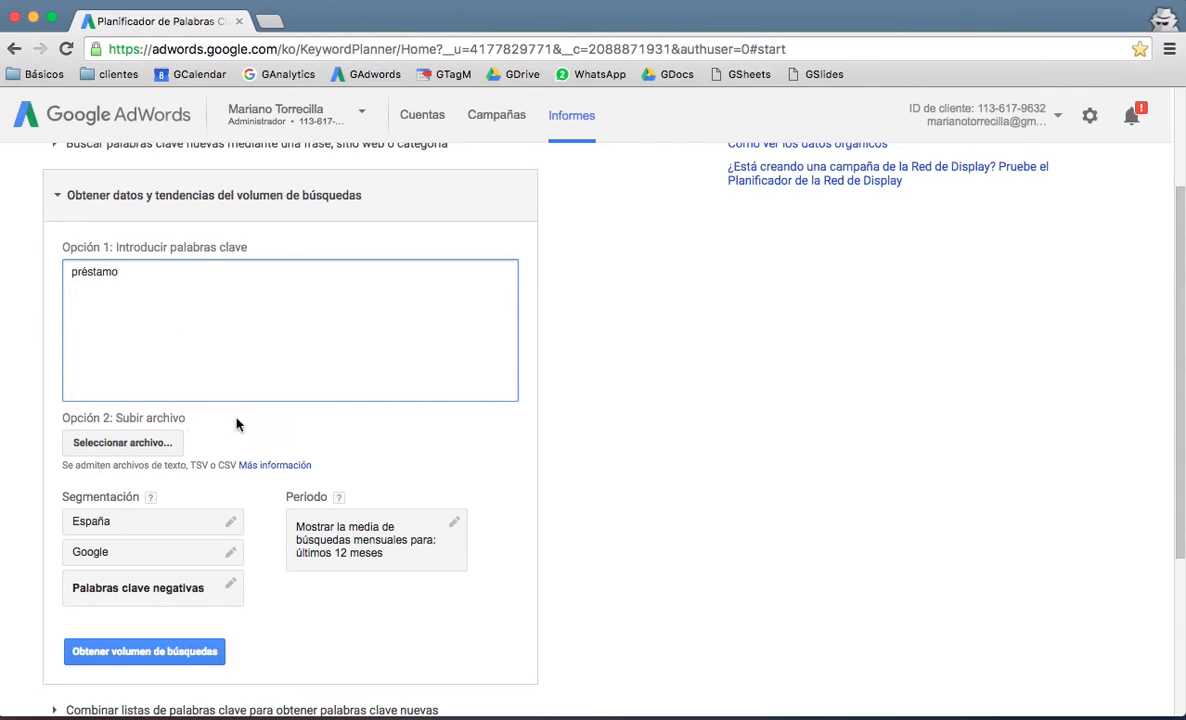
scroll(252, 490, down, 1)
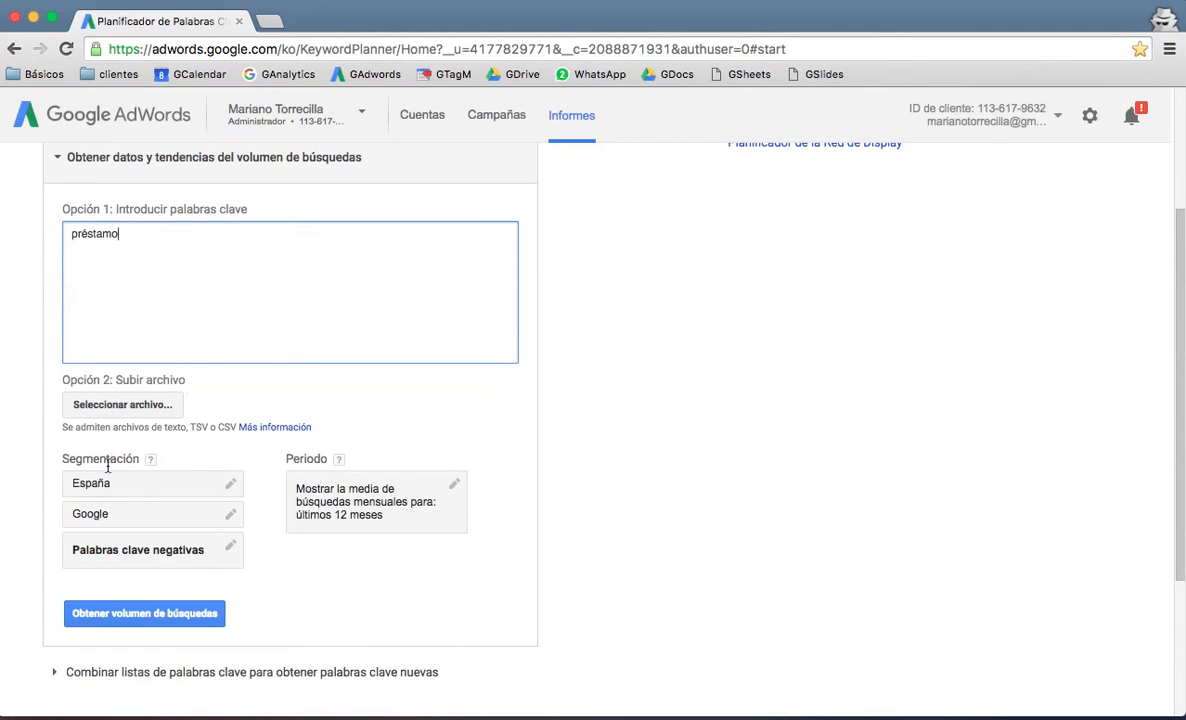
click(229, 485)
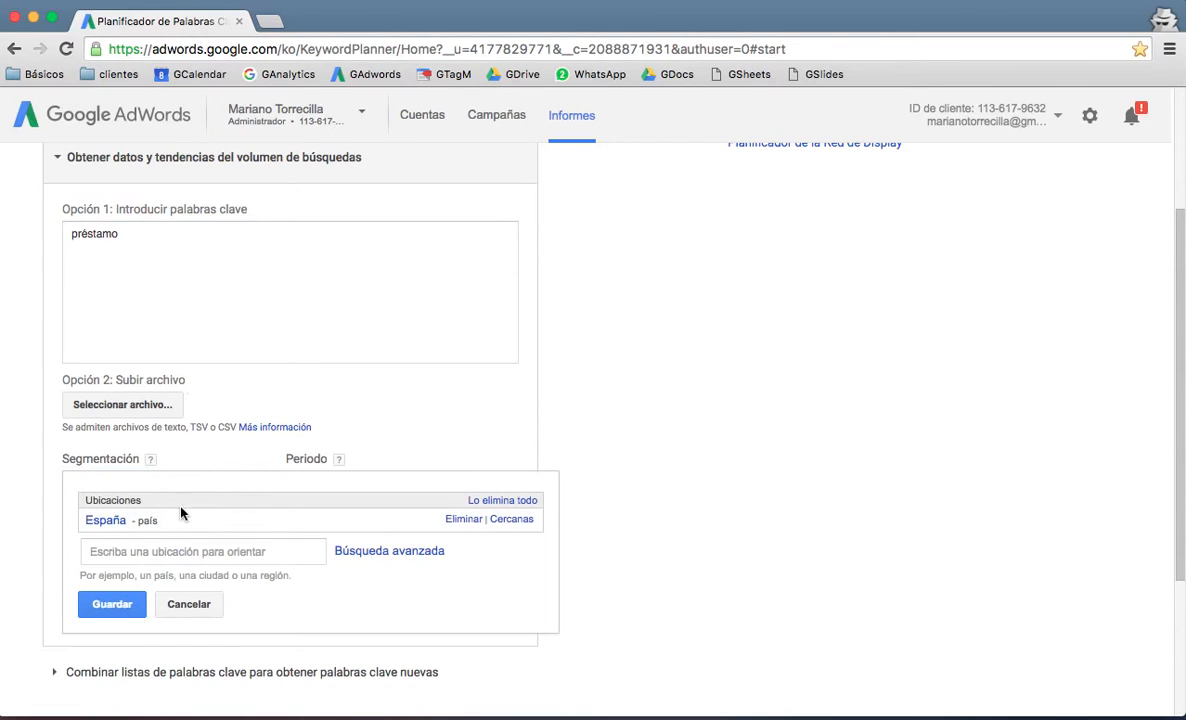
click(206, 555)
text(franc)
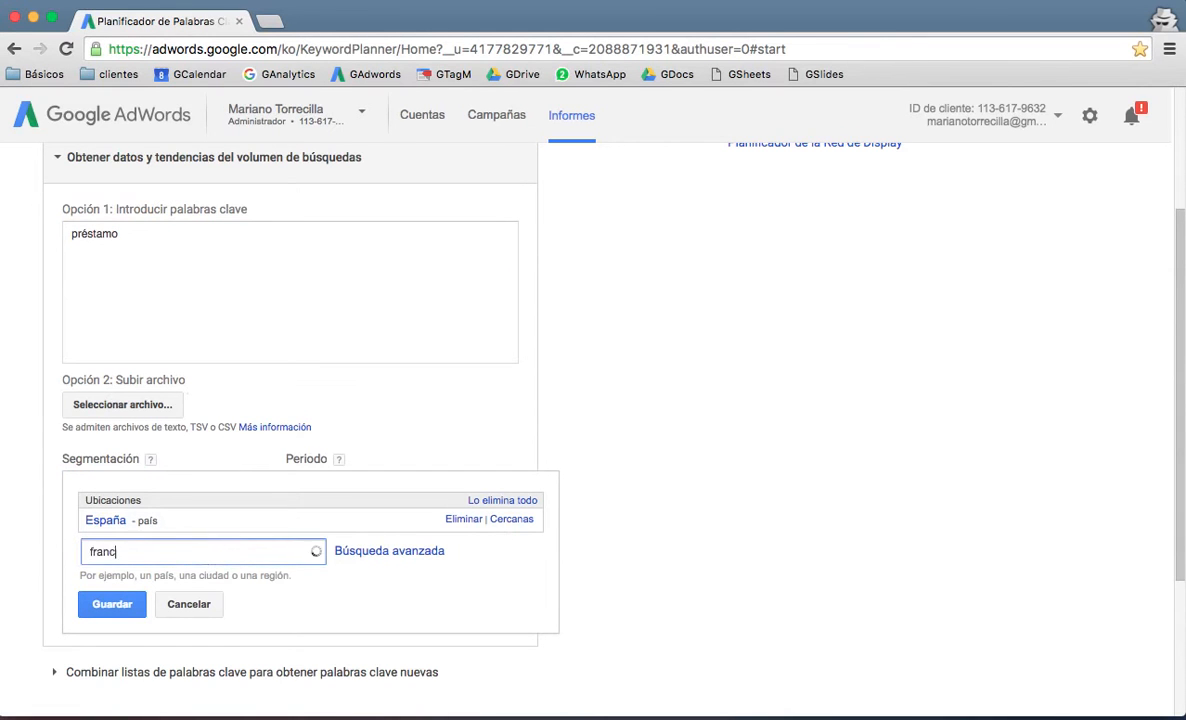
text(ia)
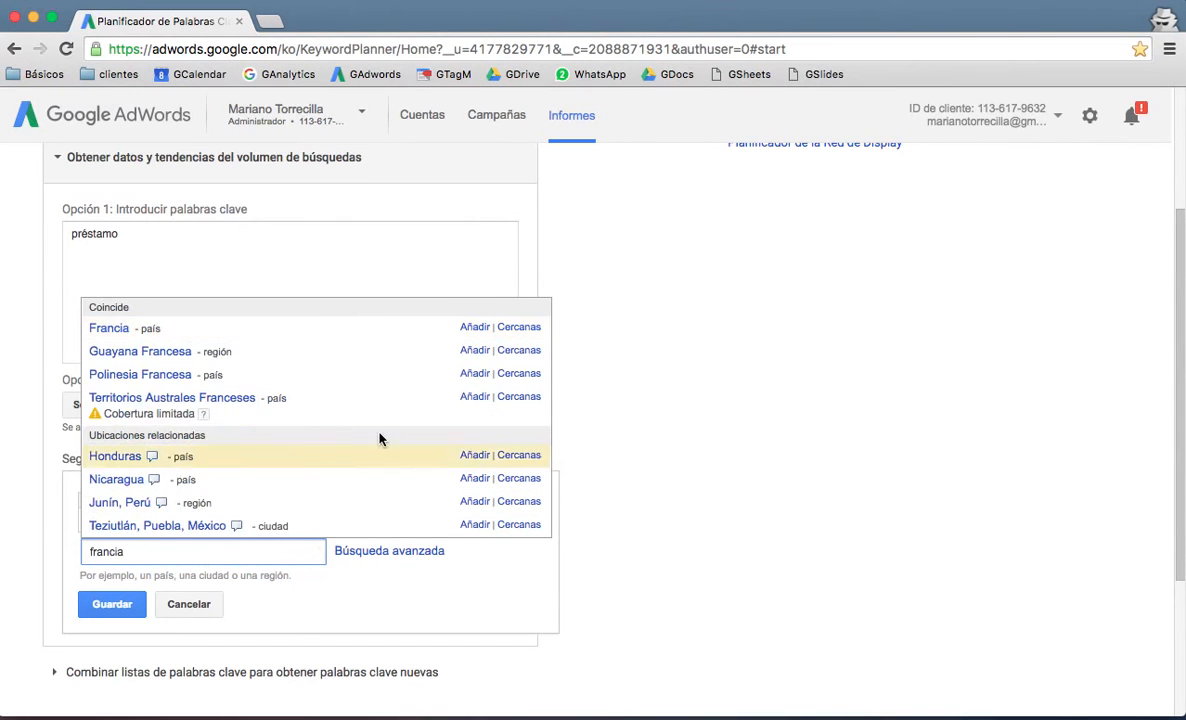
click(475, 328)
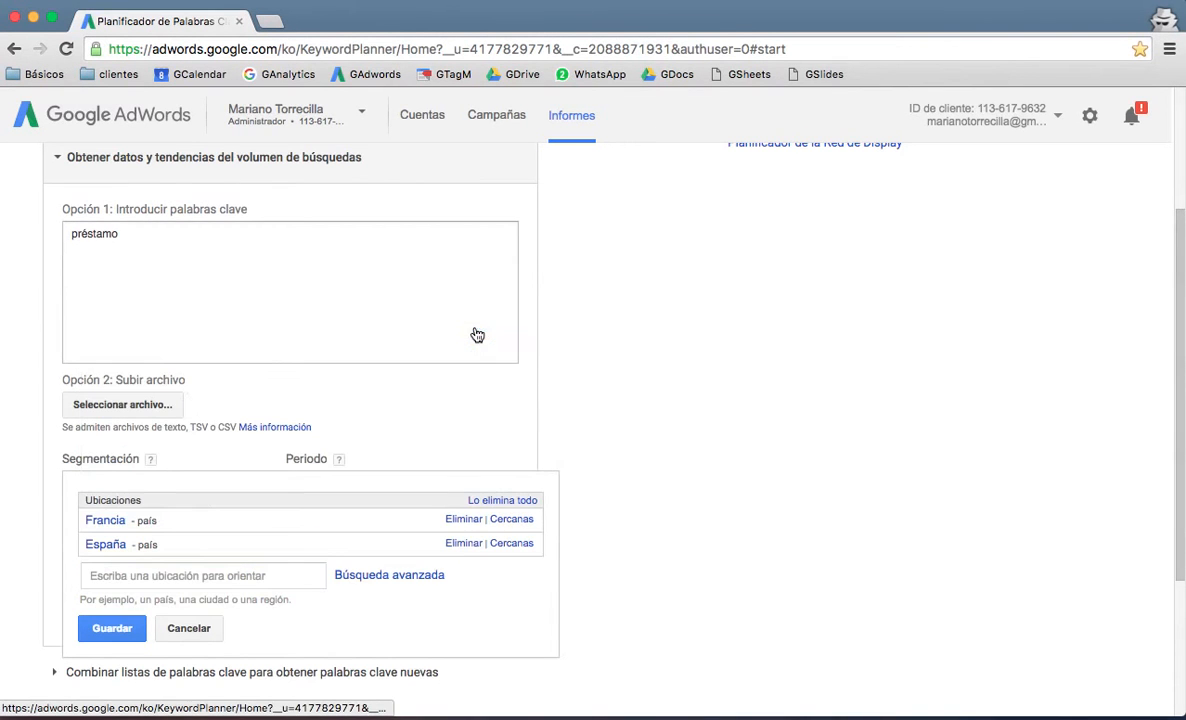
click(459, 521)
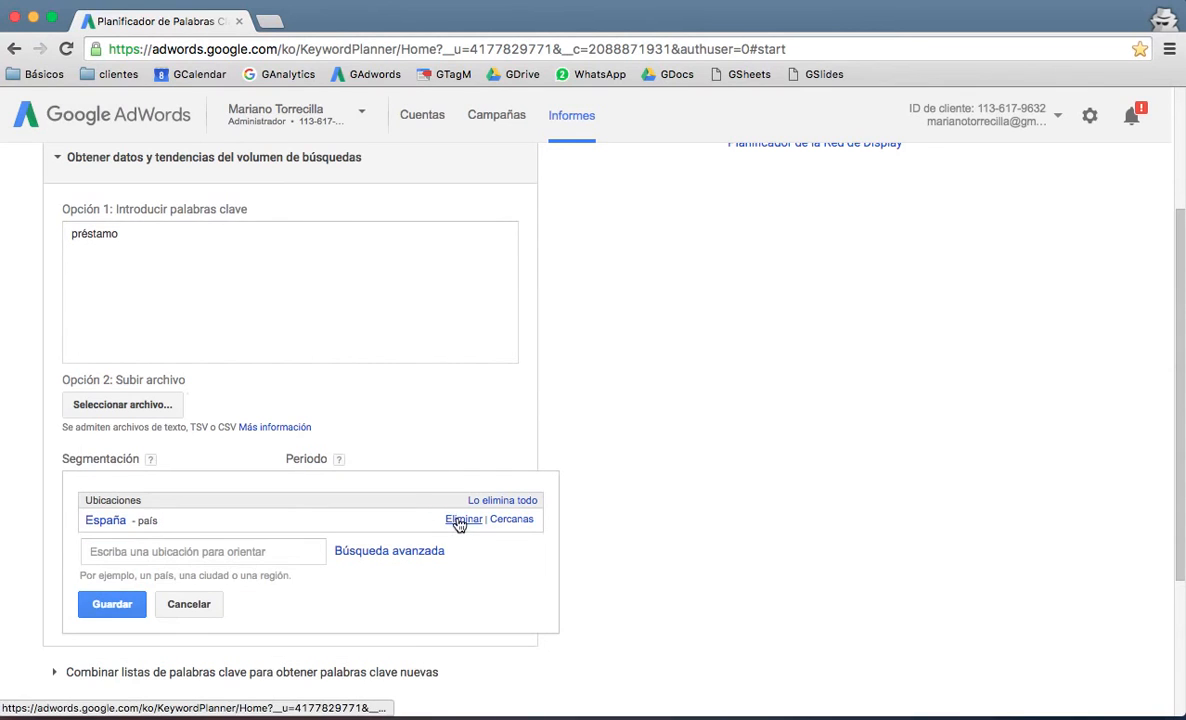
click(172, 606)
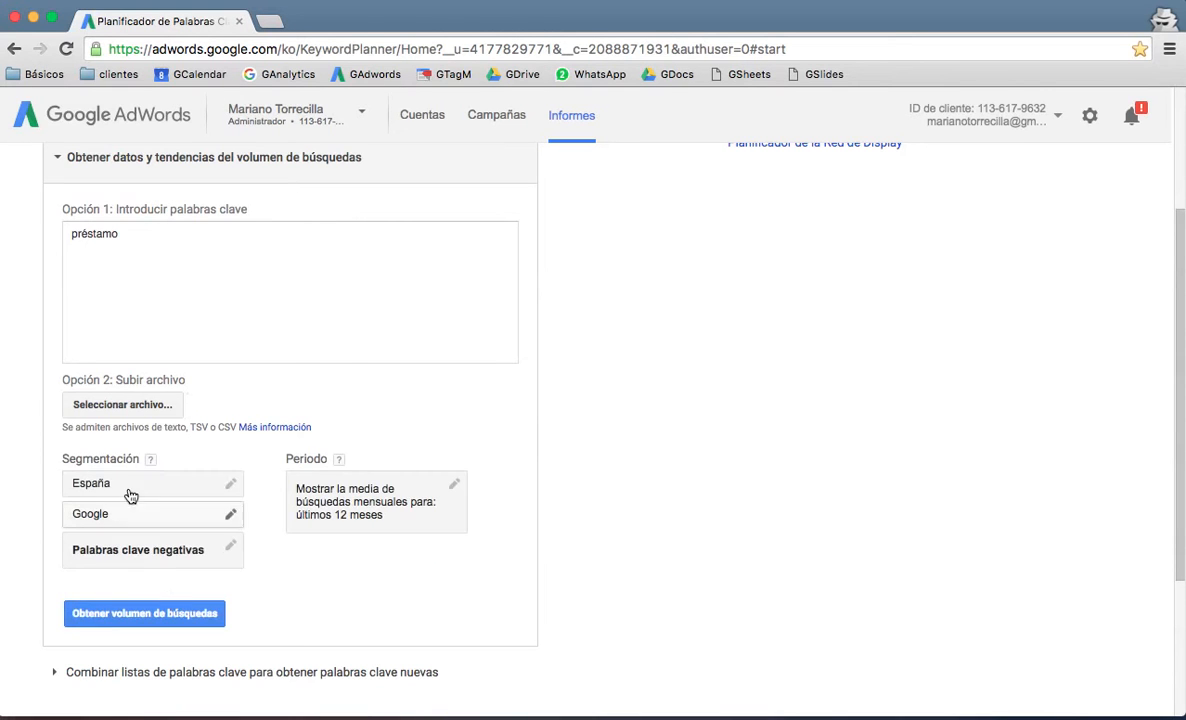
Step: Keep Google as the search network and the last 12 months as the period, and get the keyword's search volume
click(229, 517)
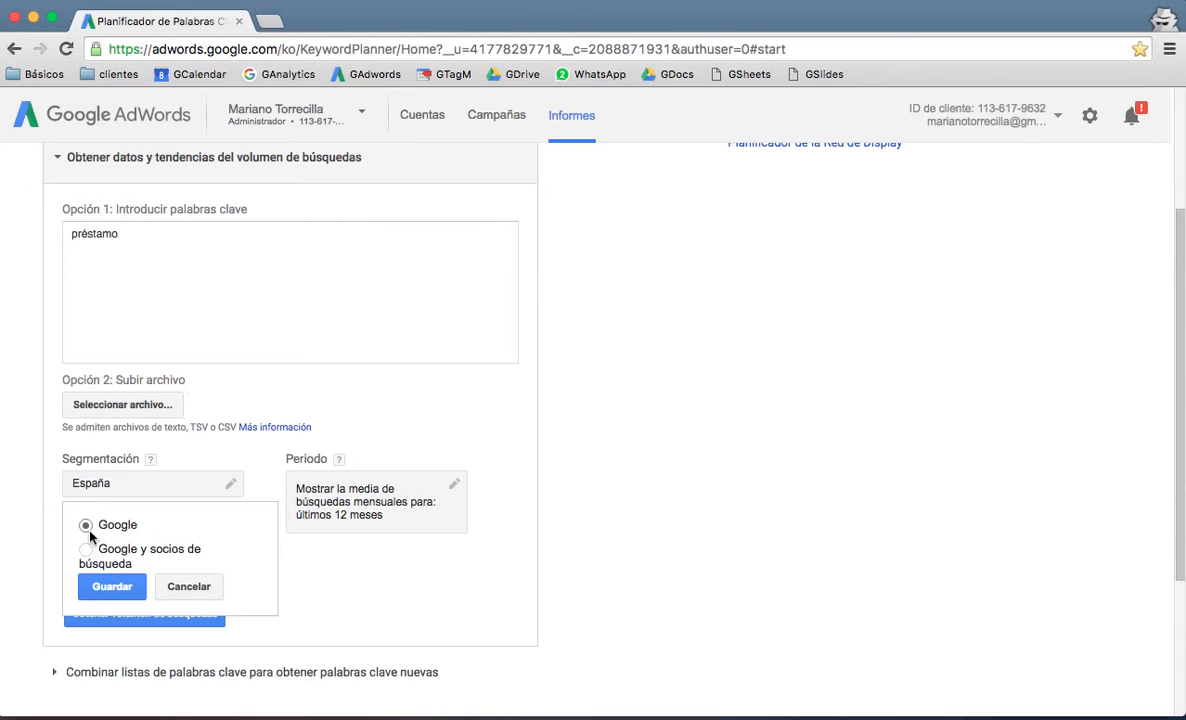
click(112, 587)
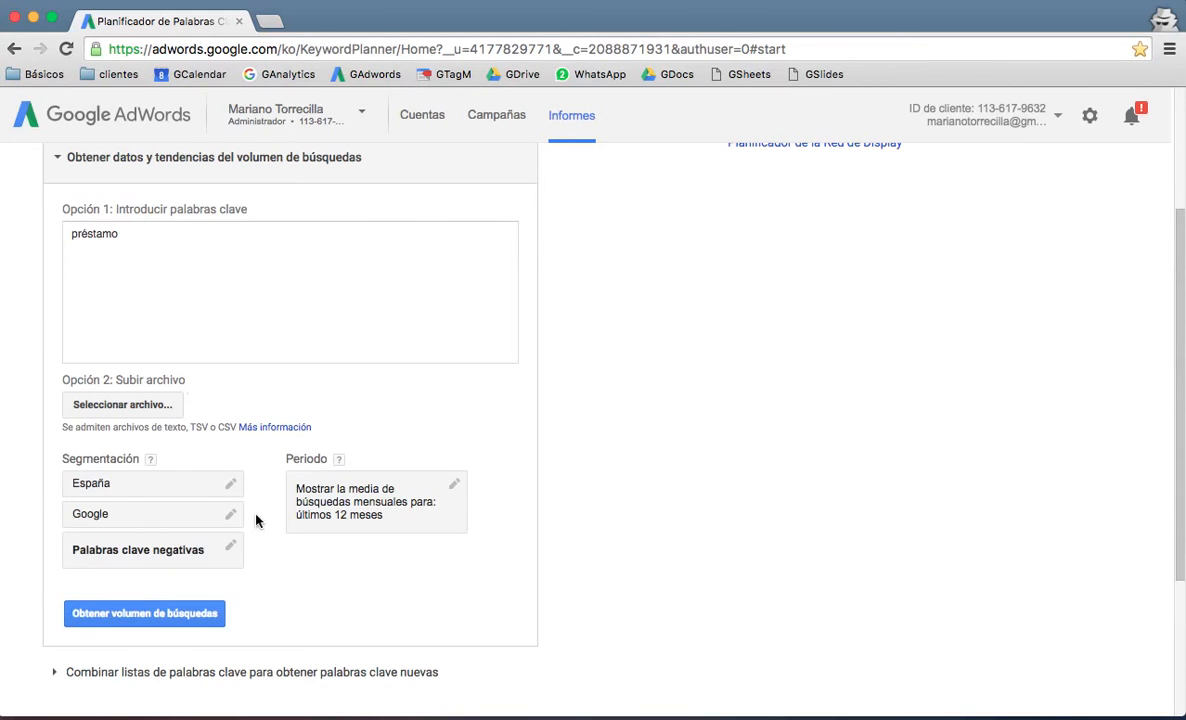
scroll(263, 494, down, 1)
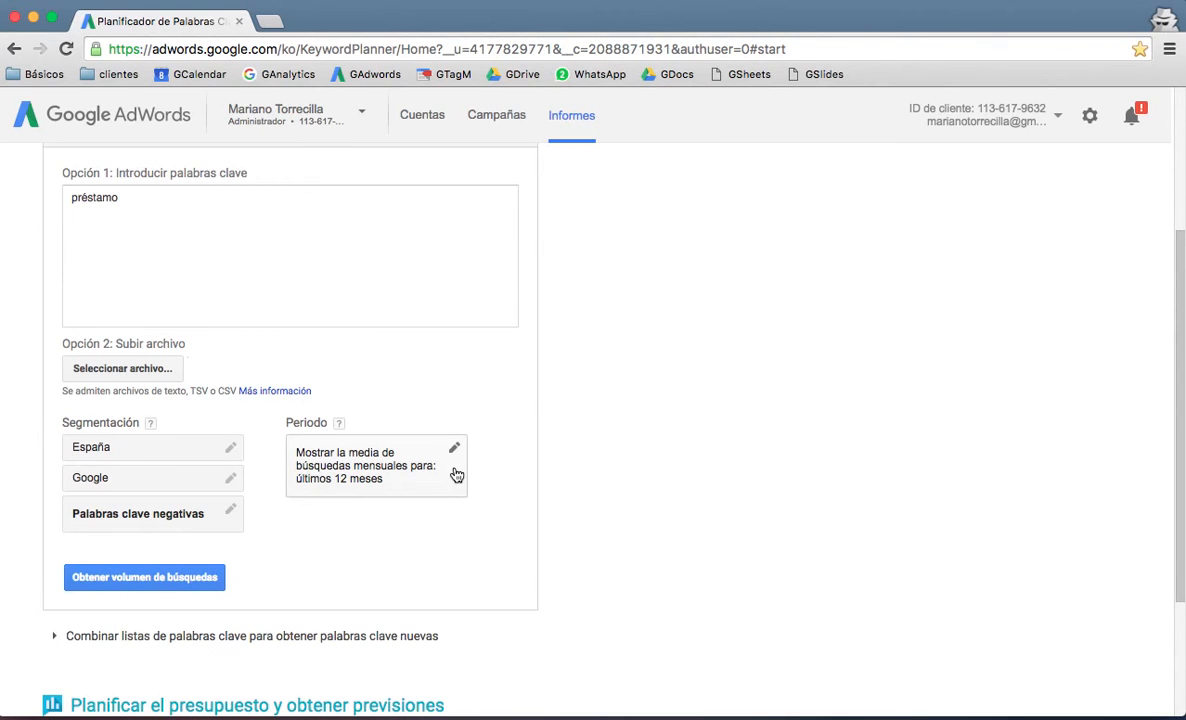
click(452, 448)
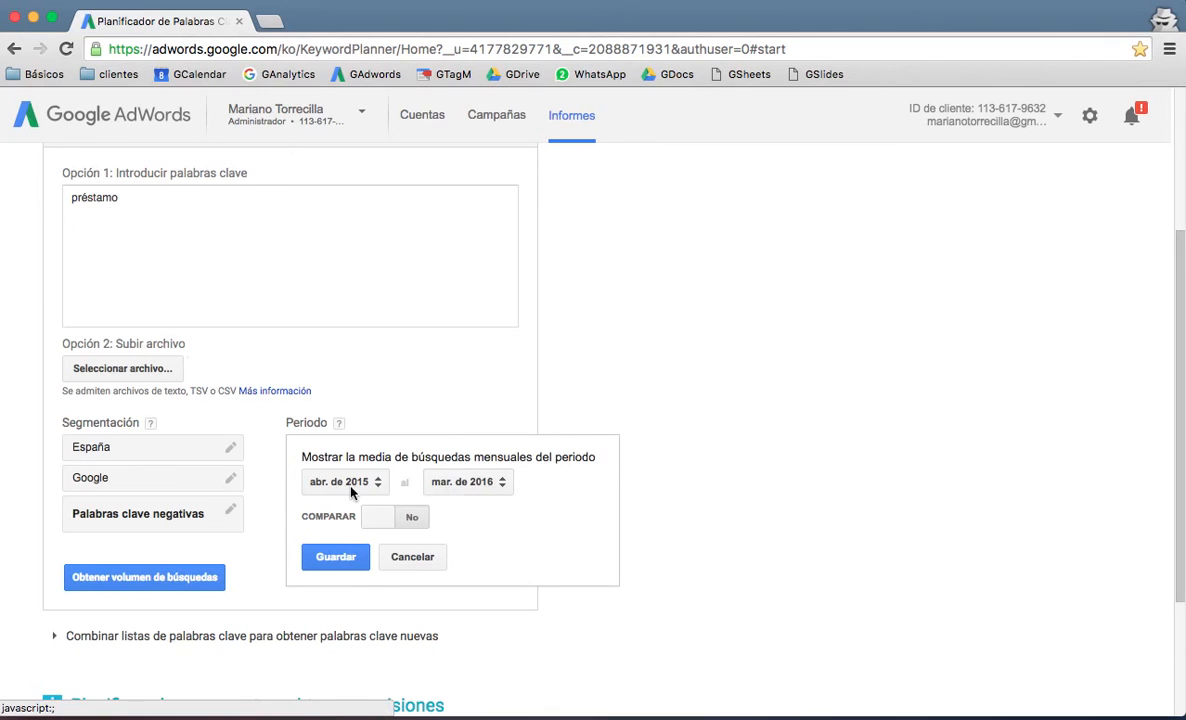
click(412, 557)
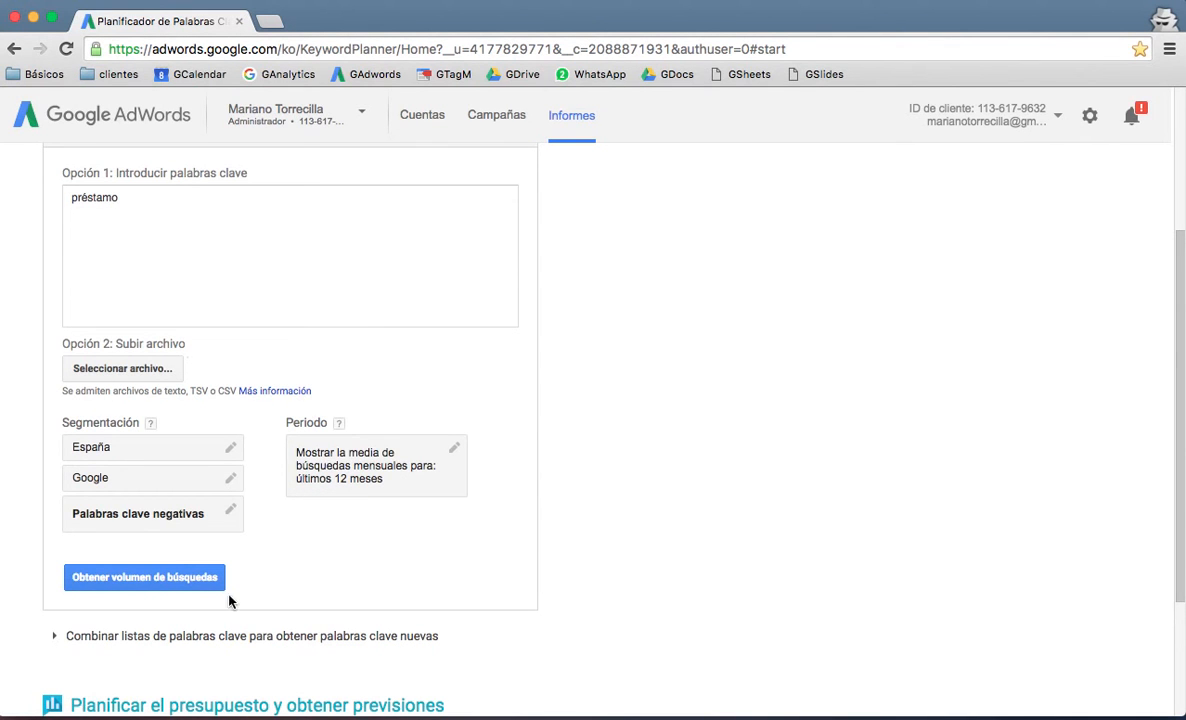
click(164, 578)
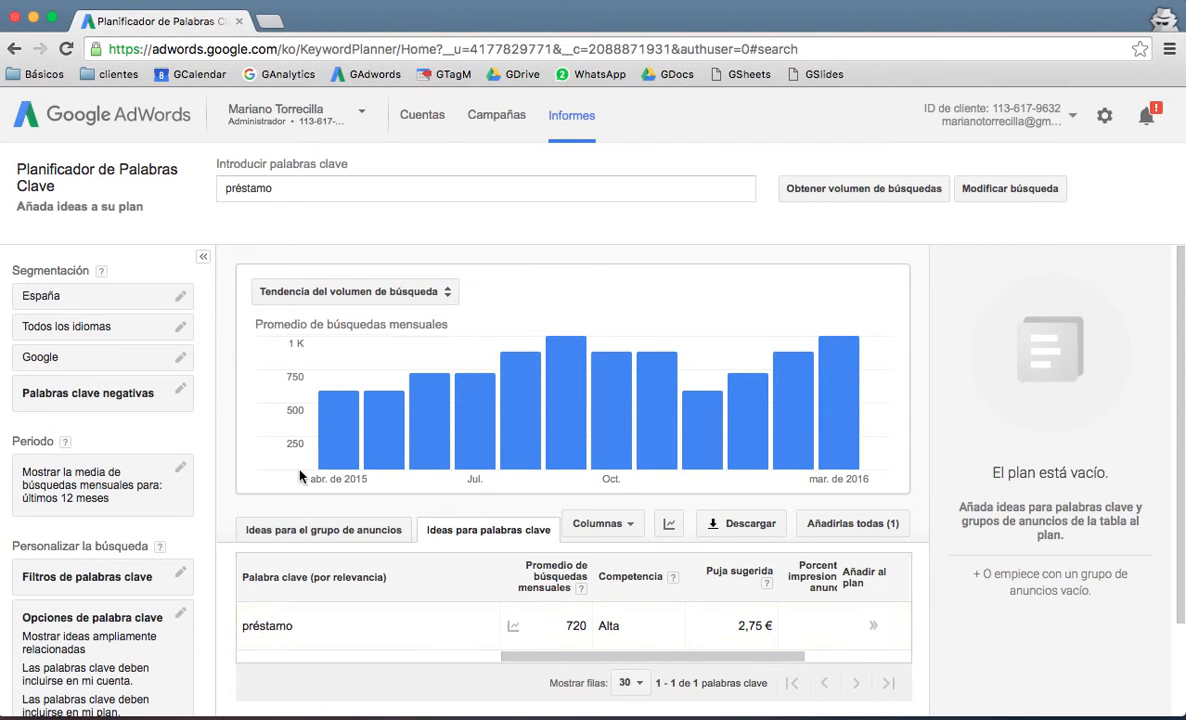
Step: Examine the search volume trend, the search customization options, and the competition and suggested bid columns for "préstamo"
mouse_move(338, 433)
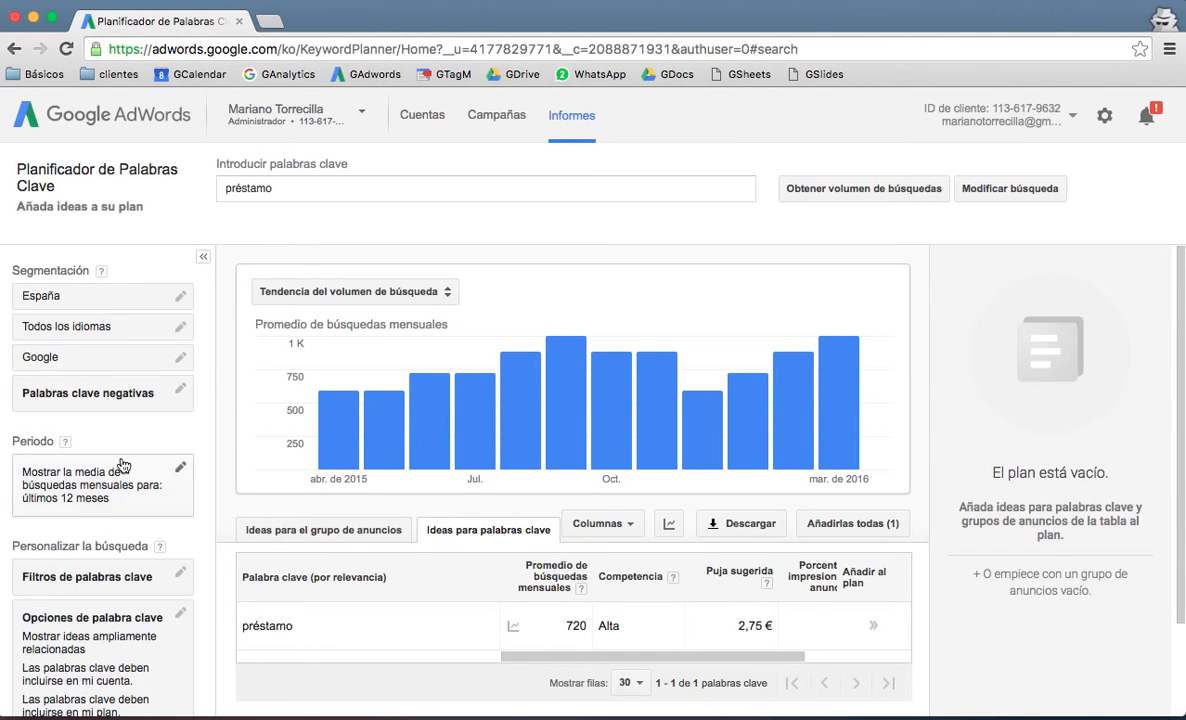
scroll(121, 478, down, 1)
scroll(121, 480, down, 1)
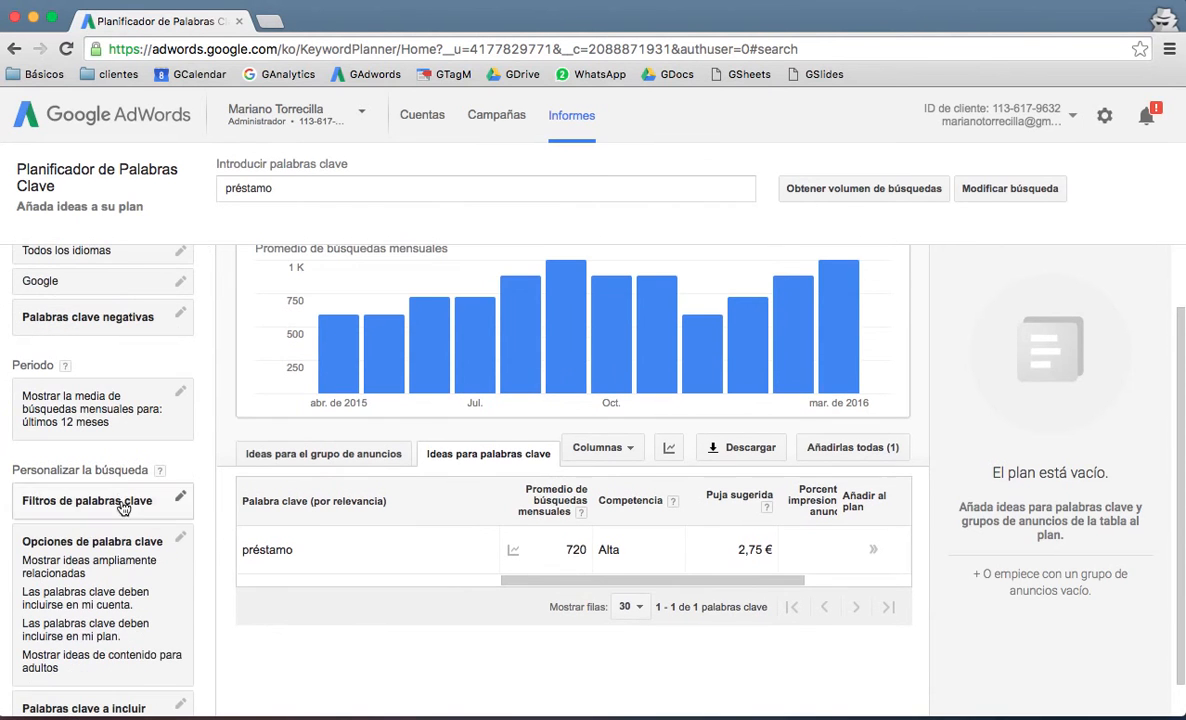
scroll(121, 560, down, 1)
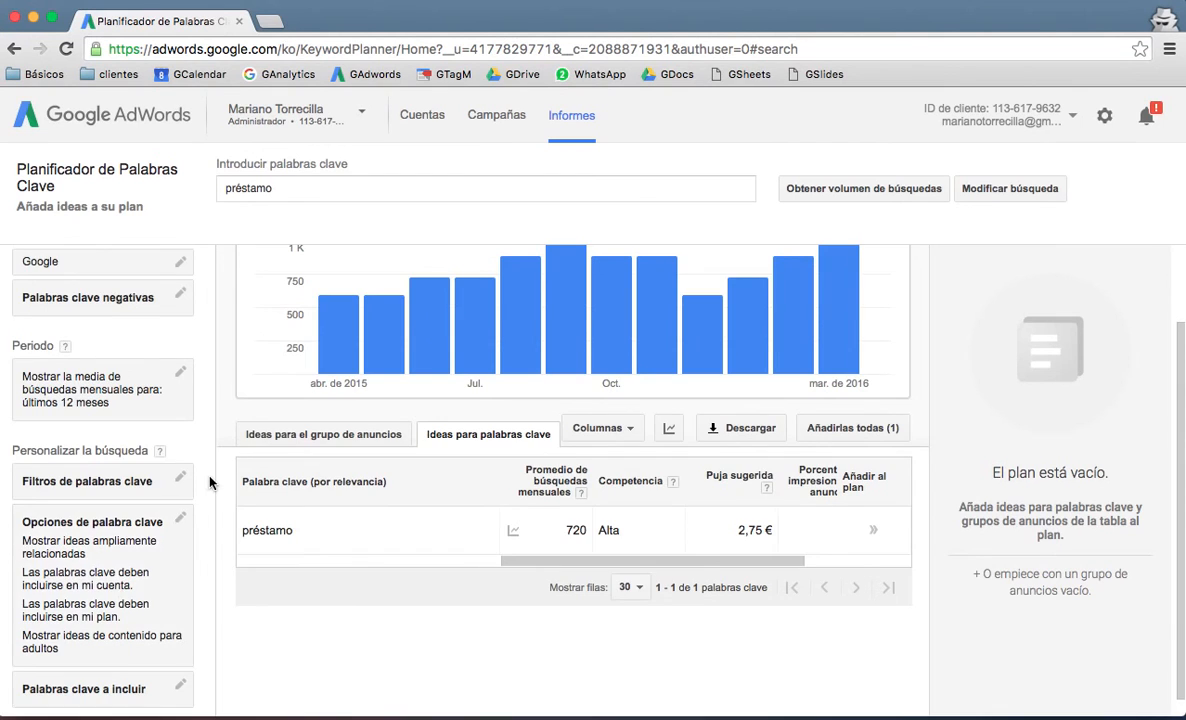
scroll(209, 483, up, 2)
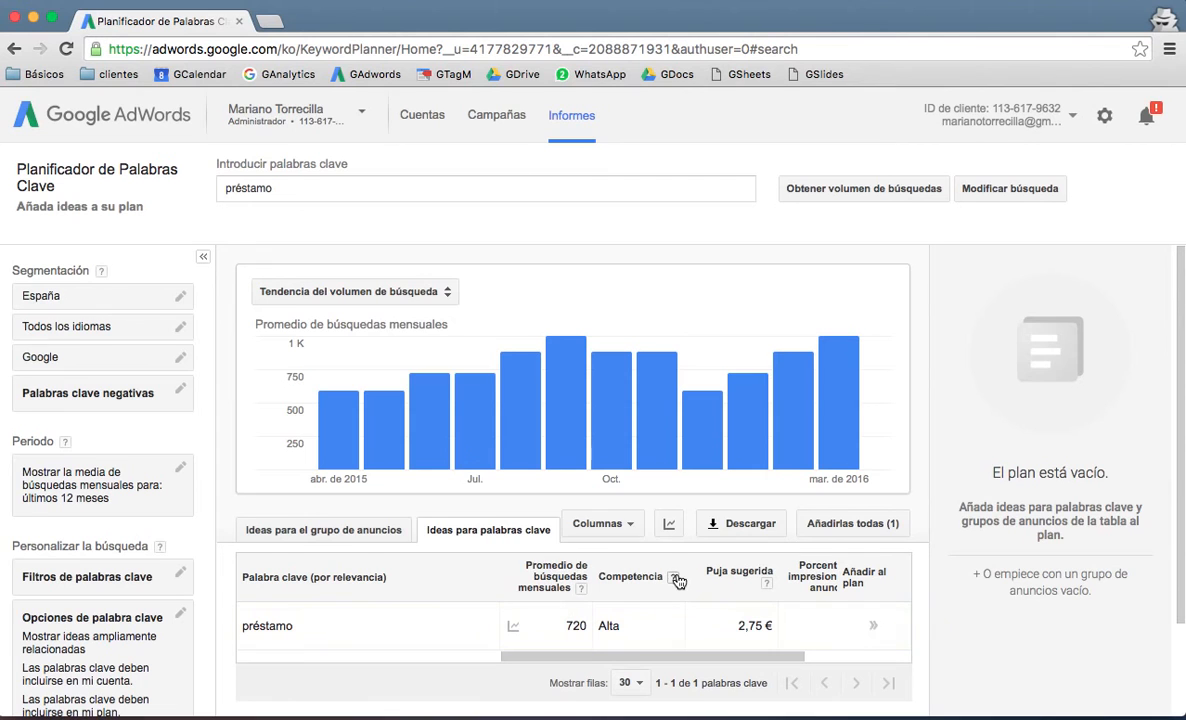
mouse_move(675, 582)
scroll(789, 608, right, 3)
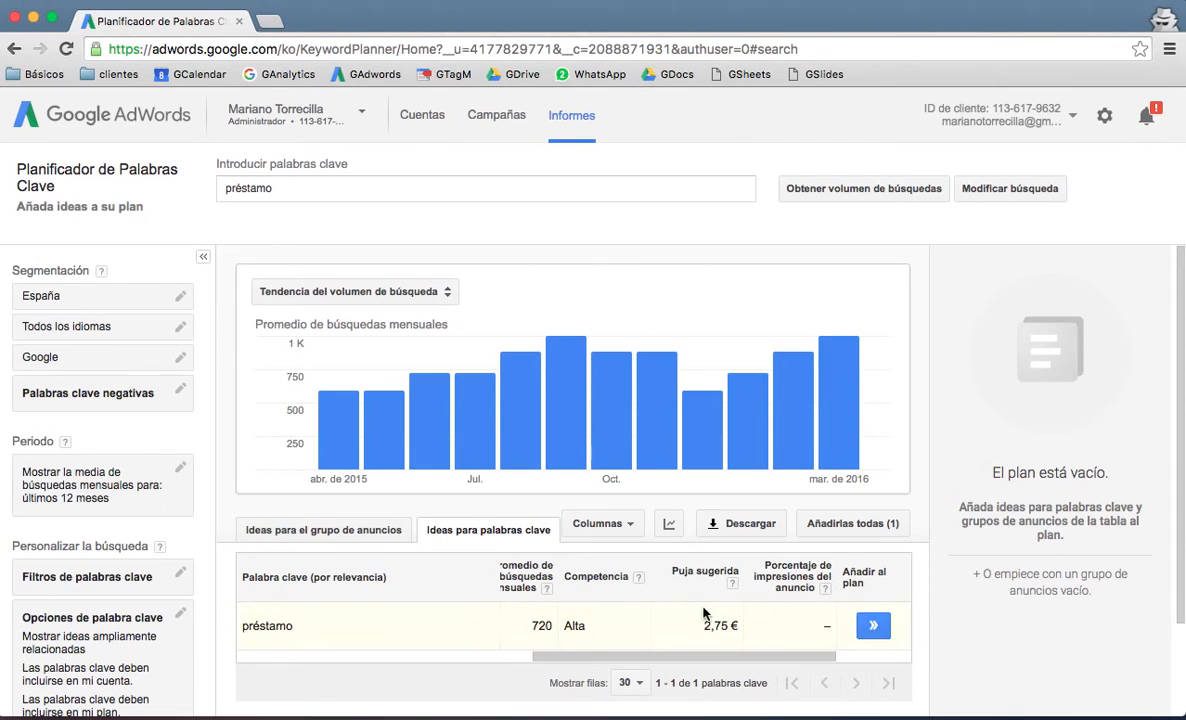
scroll(733, 605, left, 2)
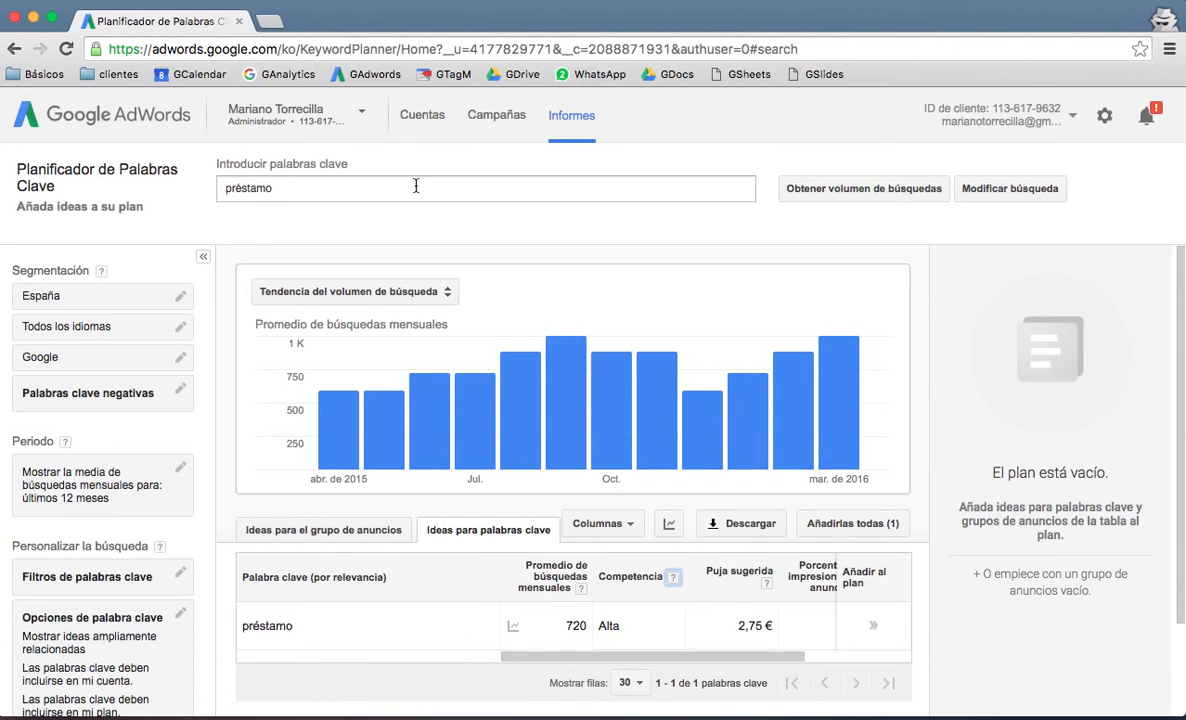
Step: Add the unaccented keyword "prestamo" after "préstamo" and get the search volume for both
click(373, 188)
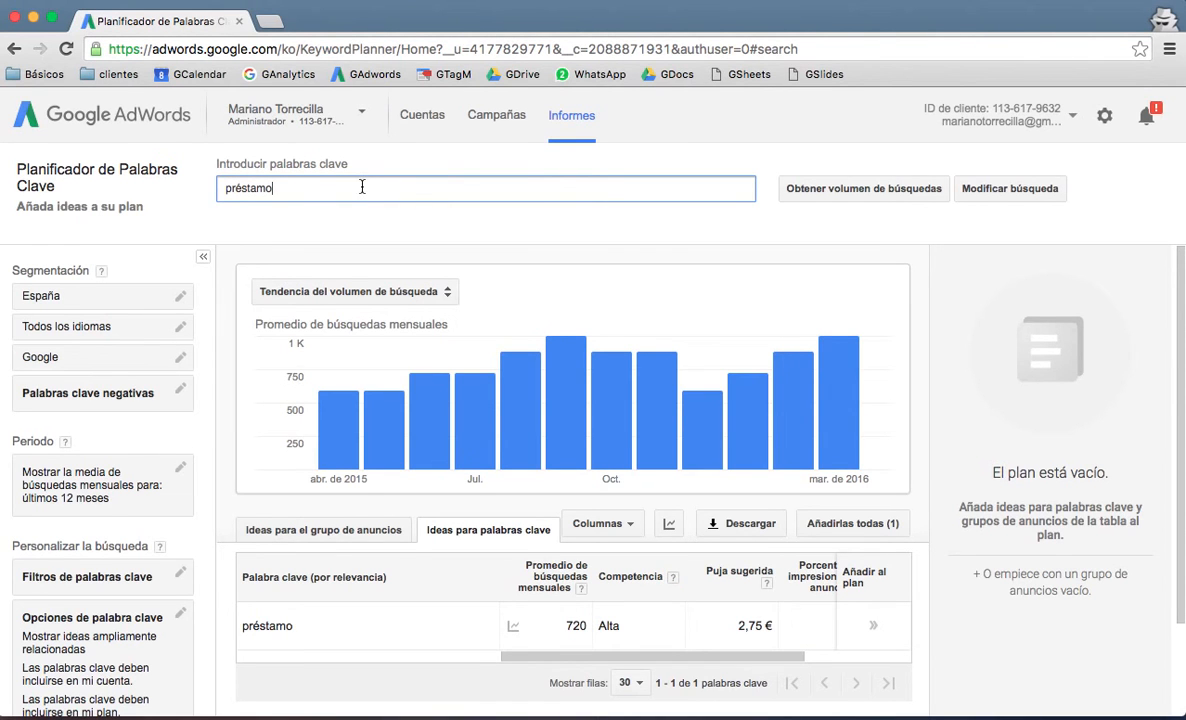
text(,)
text(prestamo)
click(827, 190)
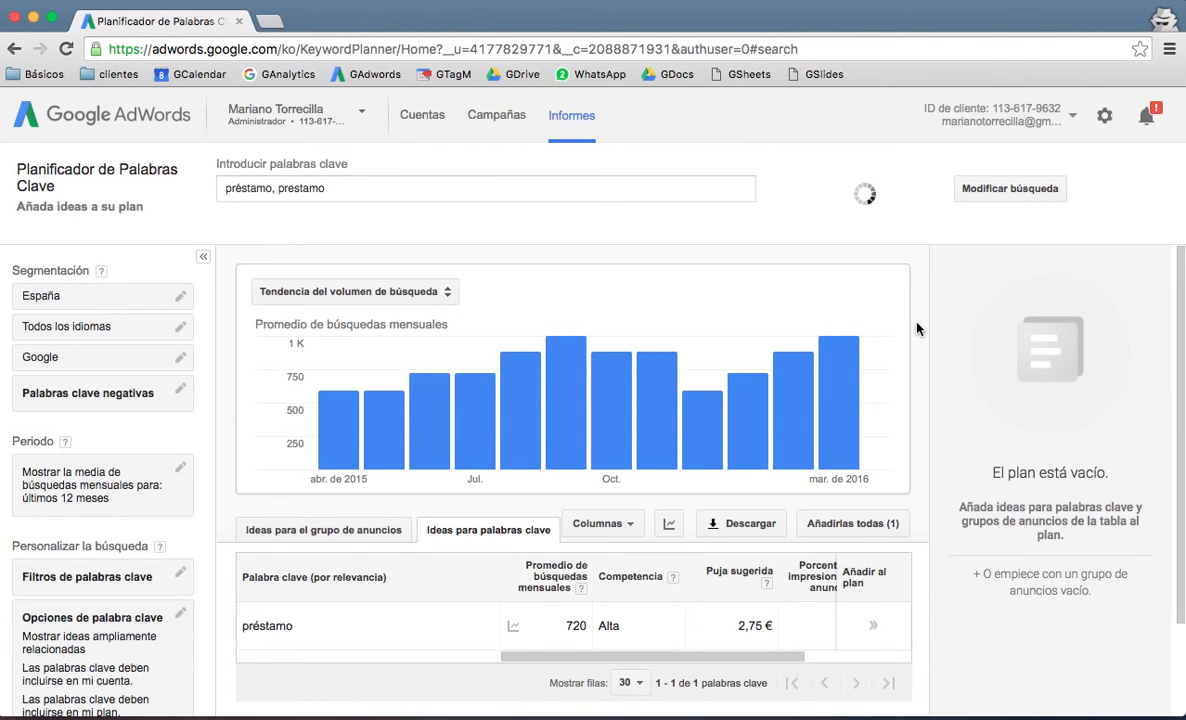
Step: Compare the average monthly searches, competition and suggested bids of "prestamo" and "préstamo", along with their combined search volume trend
scroll(918, 328, down, 3)
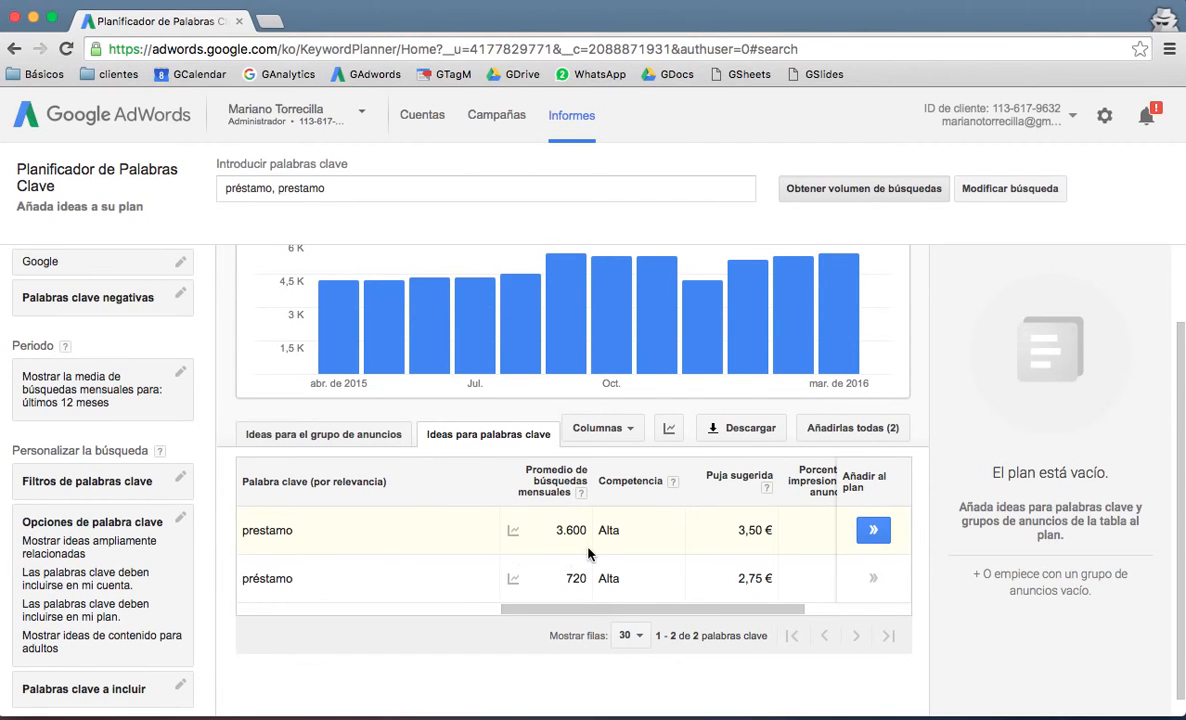
scroll(588, 553, up, 3)
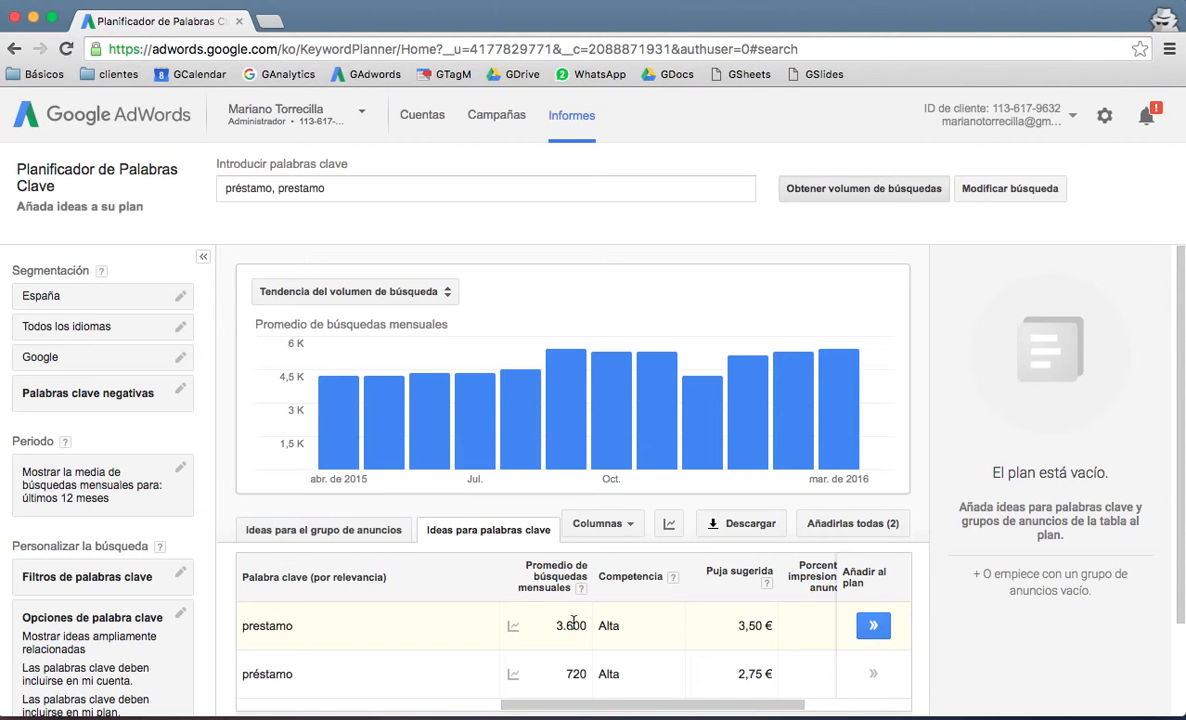
scroll(573, 624, down, 1)
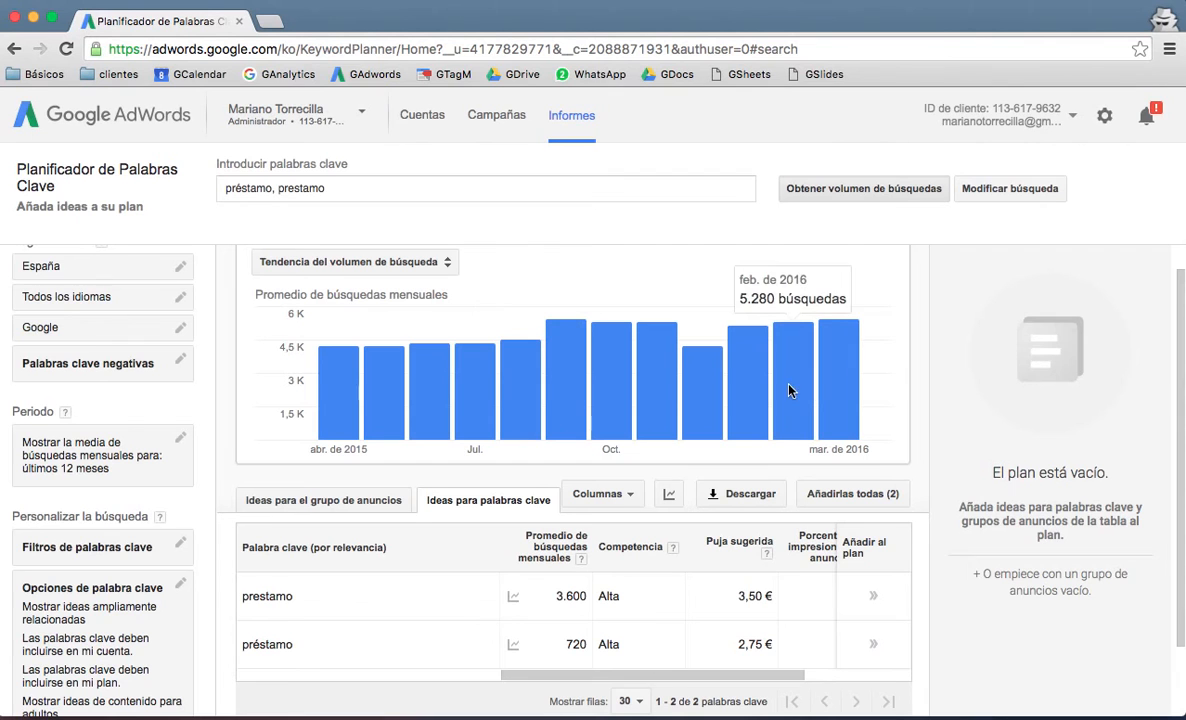
scroll(886, 392, up, 1)
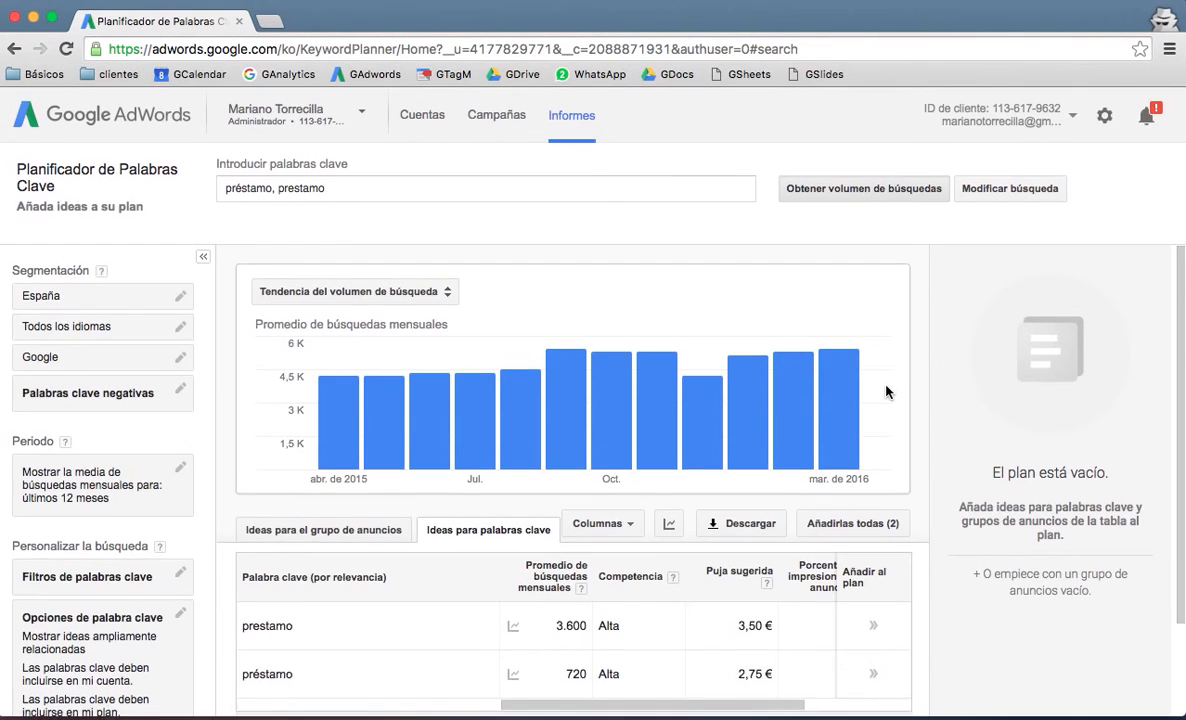
scroll(886, 392, down, 3)
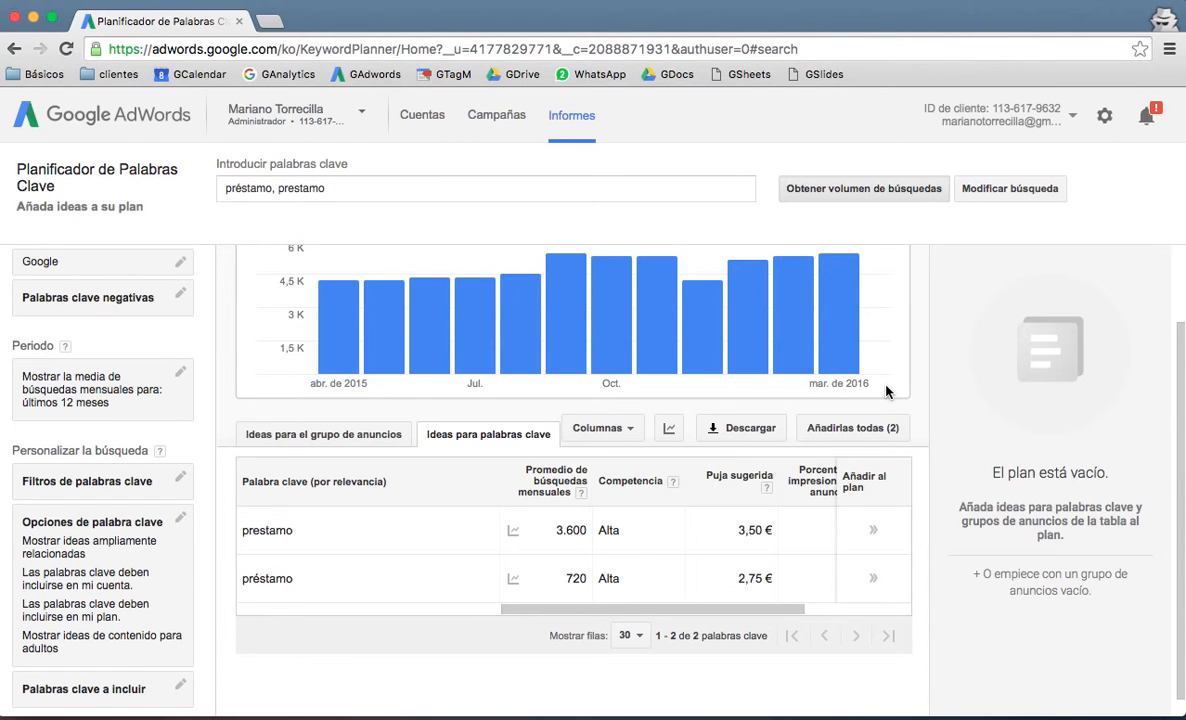
scroll(886, 391, up, 2)
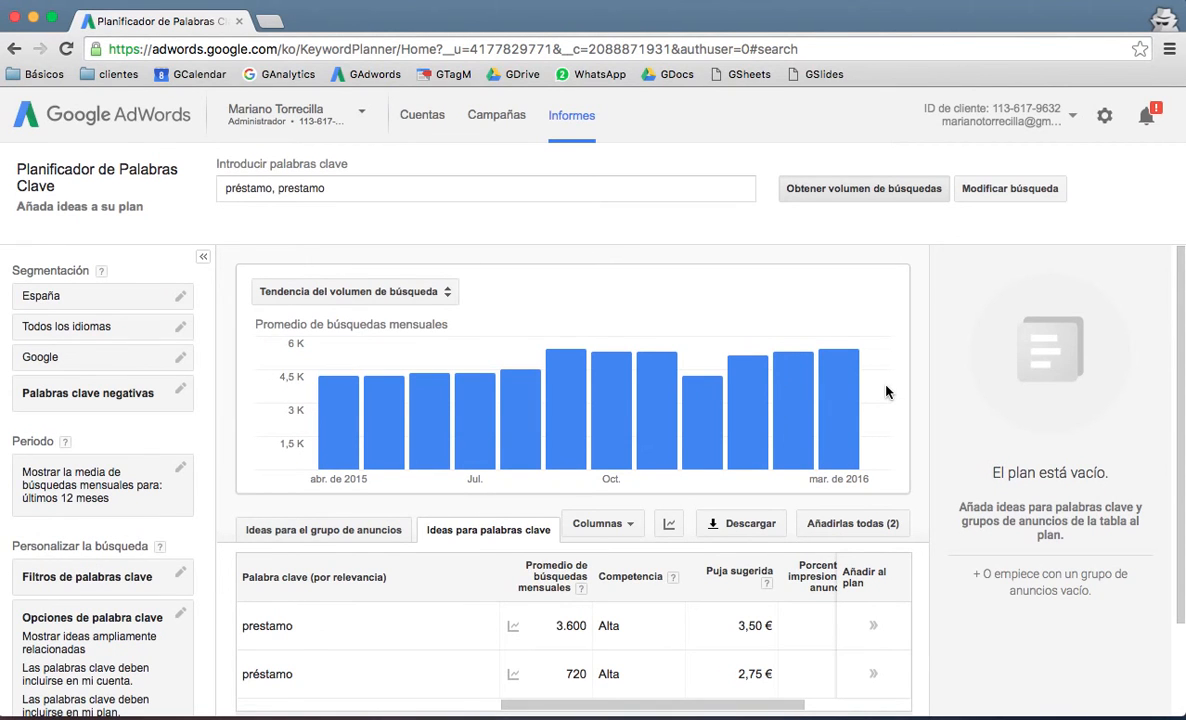
Step: Add both keyword ideas, "prestamo" and "préstamo", to the plan and open the plan for review
scroll(922, 421, down, 2)
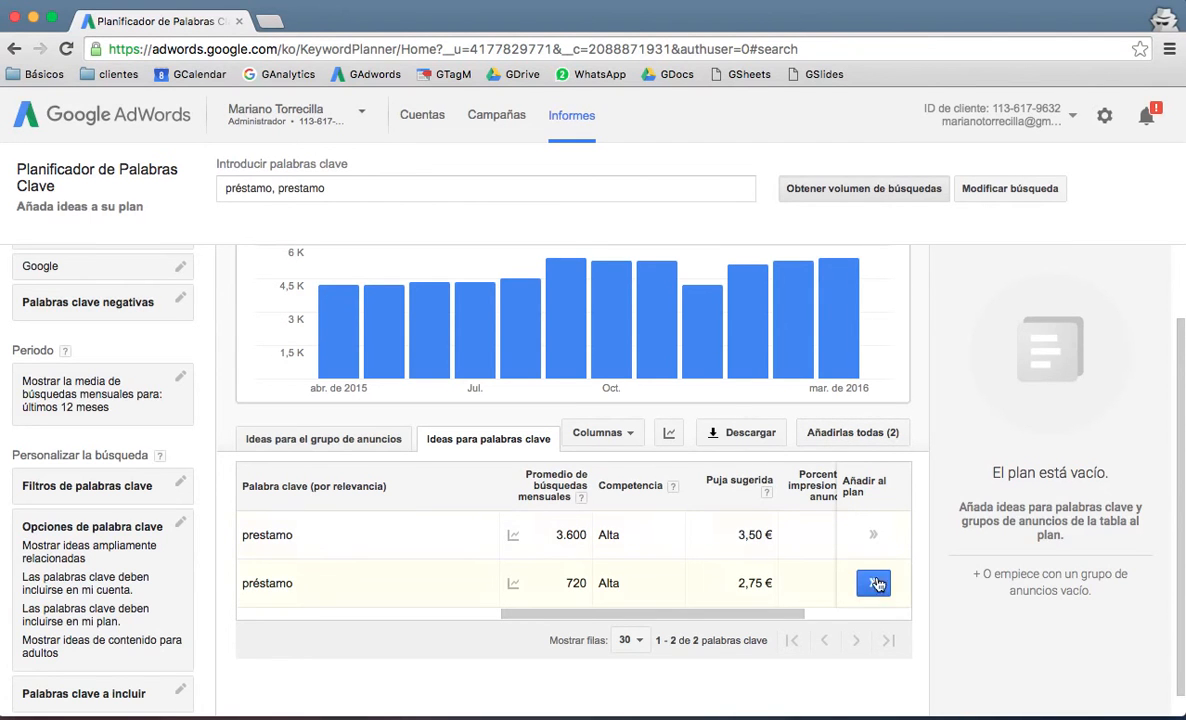
click(868, 436)
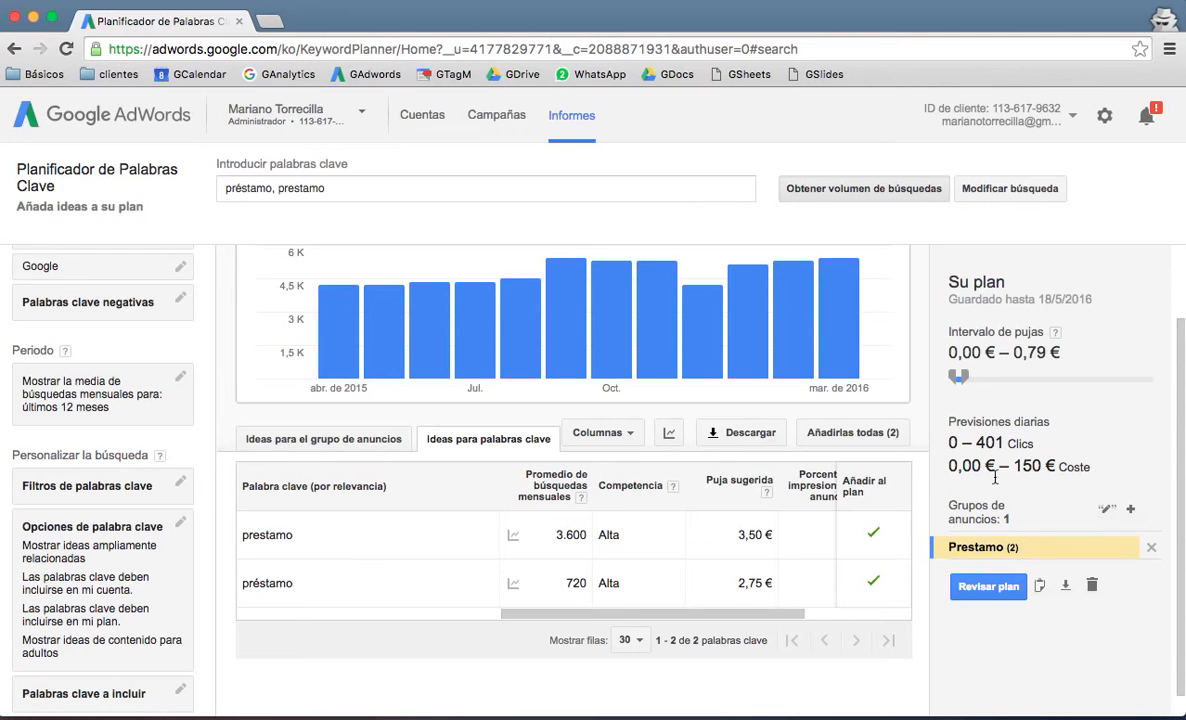
click(986, 591)
click(987, 594)
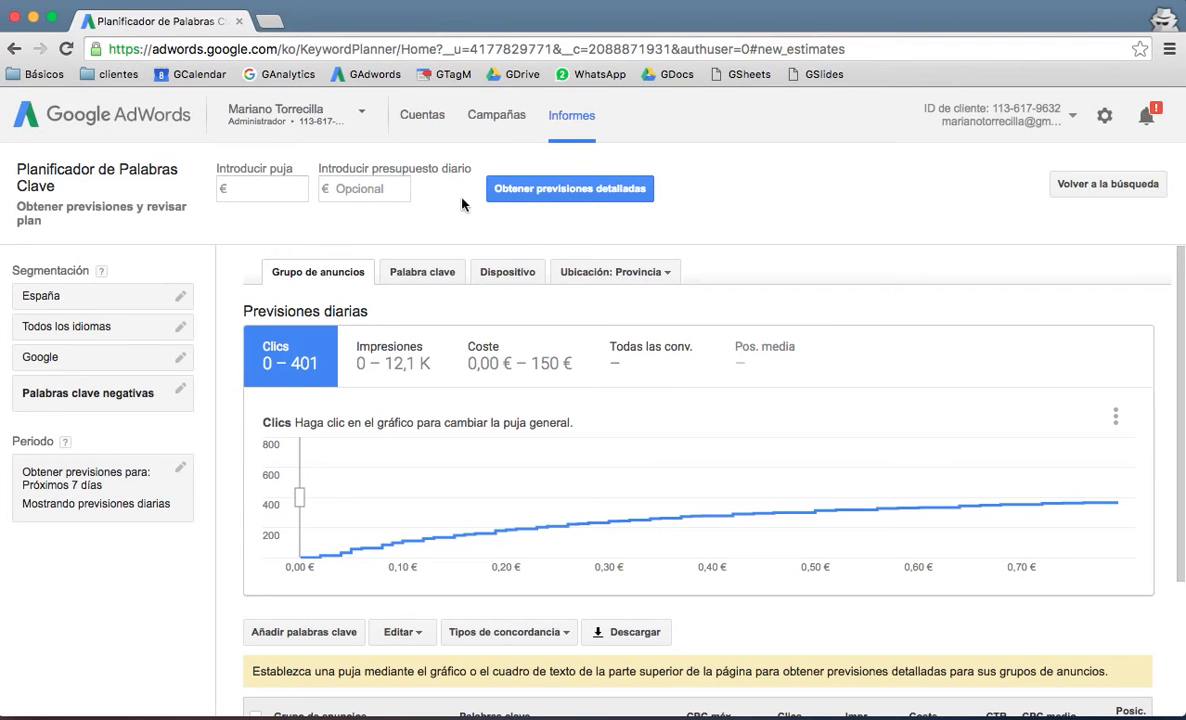
Step: Set the daily budget to 5000 € and the bid to 5 €, and get detailed forecasts for the plan
click(395, 191)
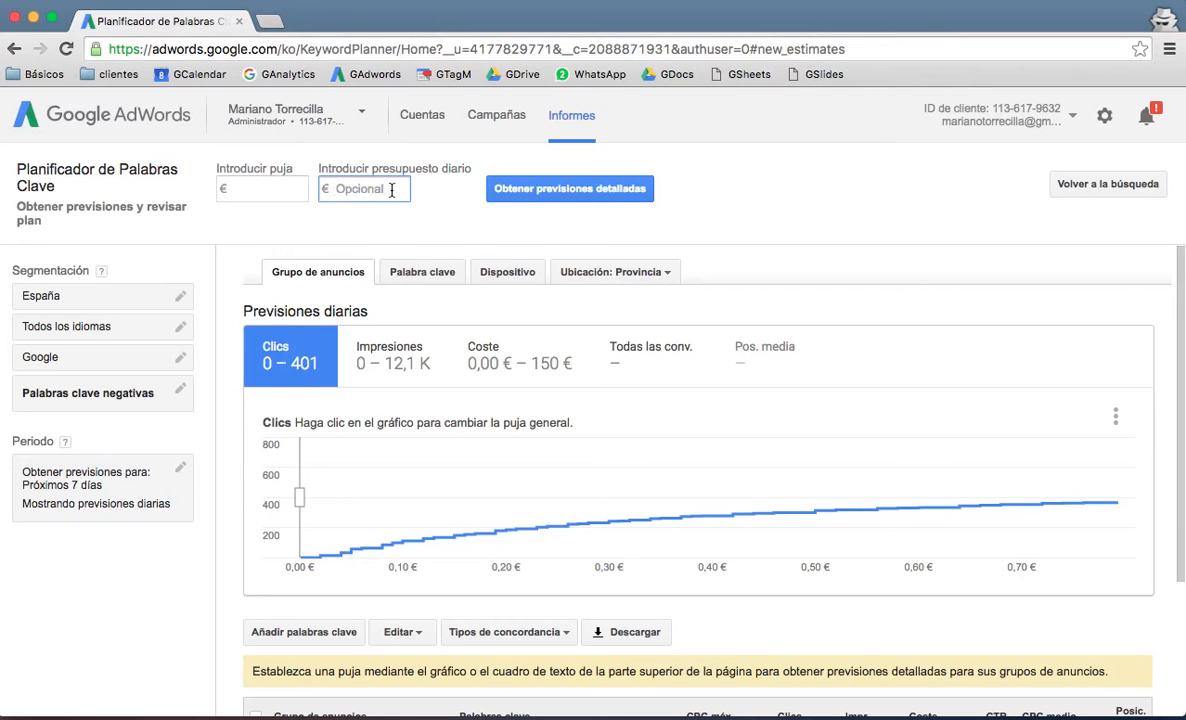
text(5000)
click(292, 186)
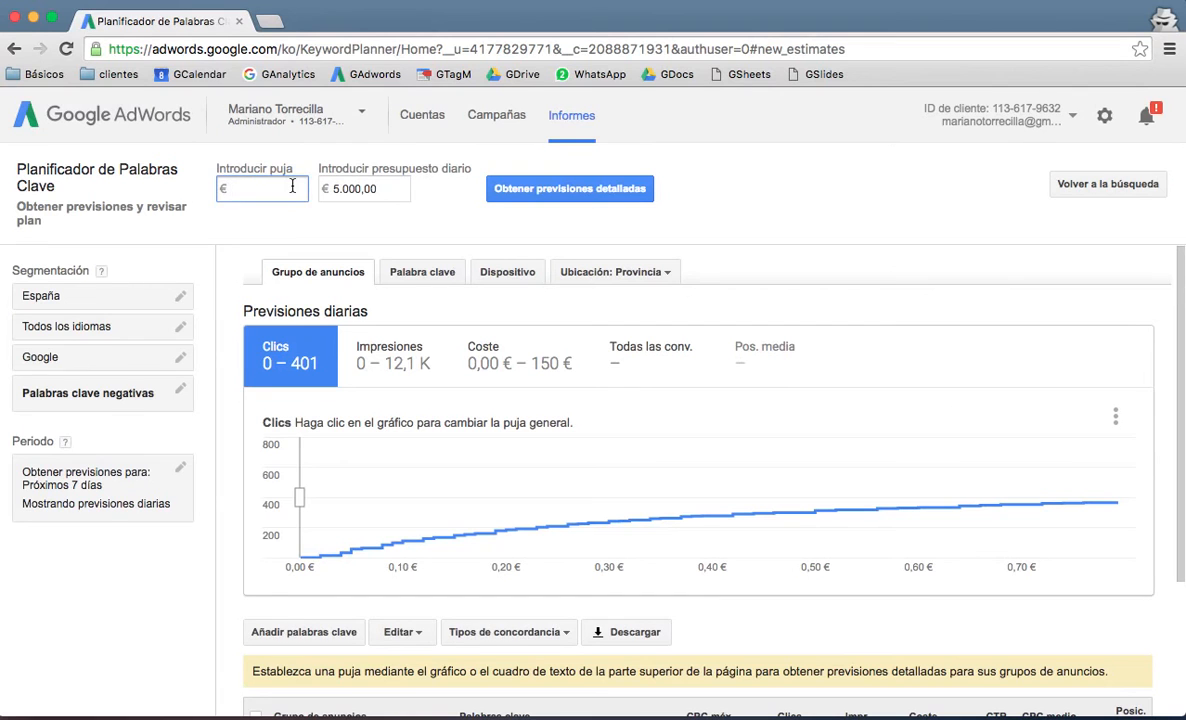
text(5)
click(546, 197)
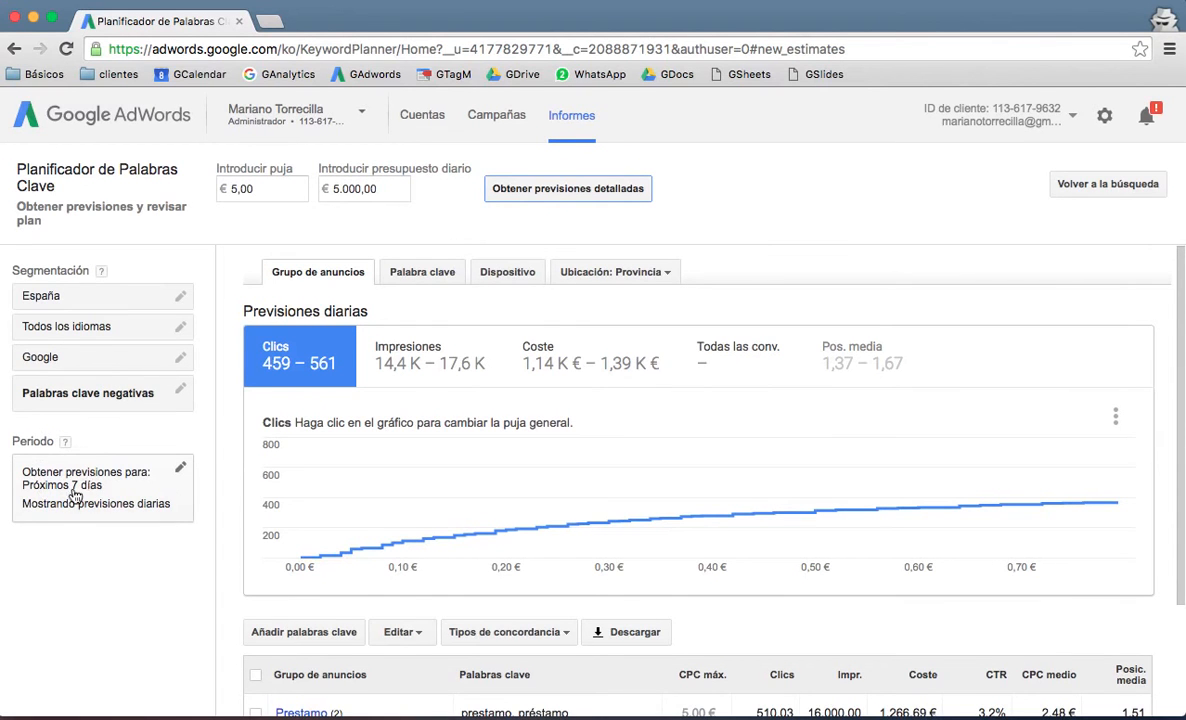
Step: Check the forecast period options without changing them, and examine the forecast table for the Prestamo ad group
click(181, 467)
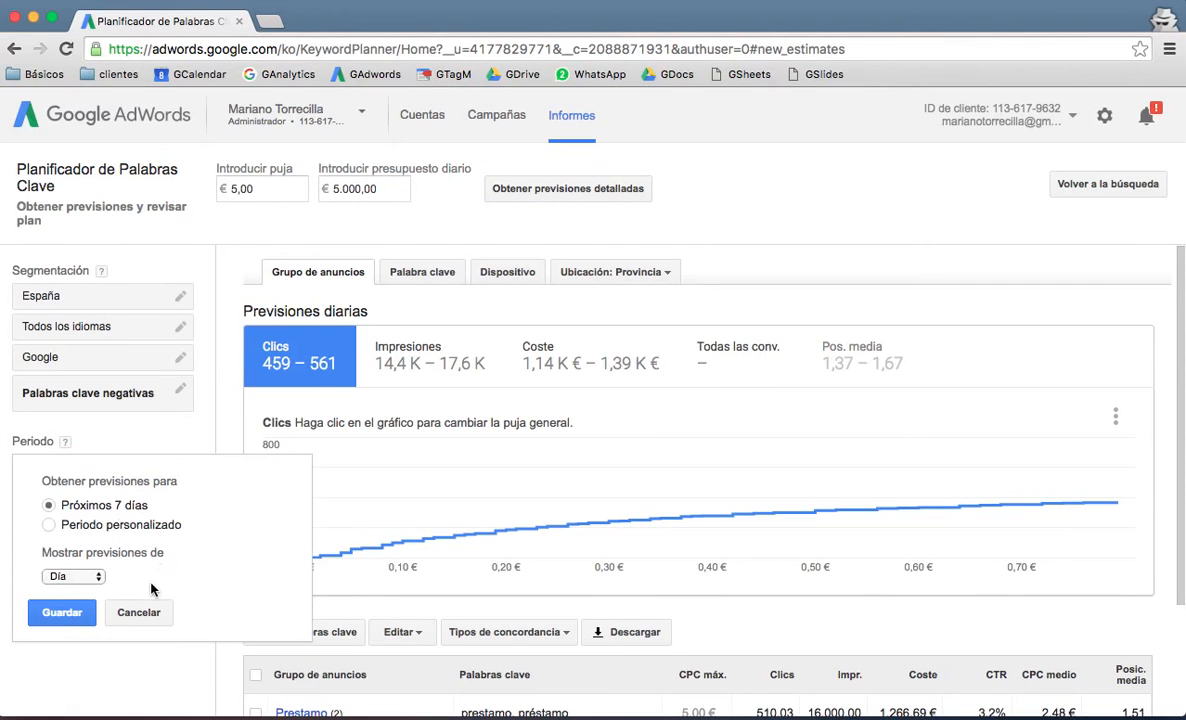
click(149, 613)
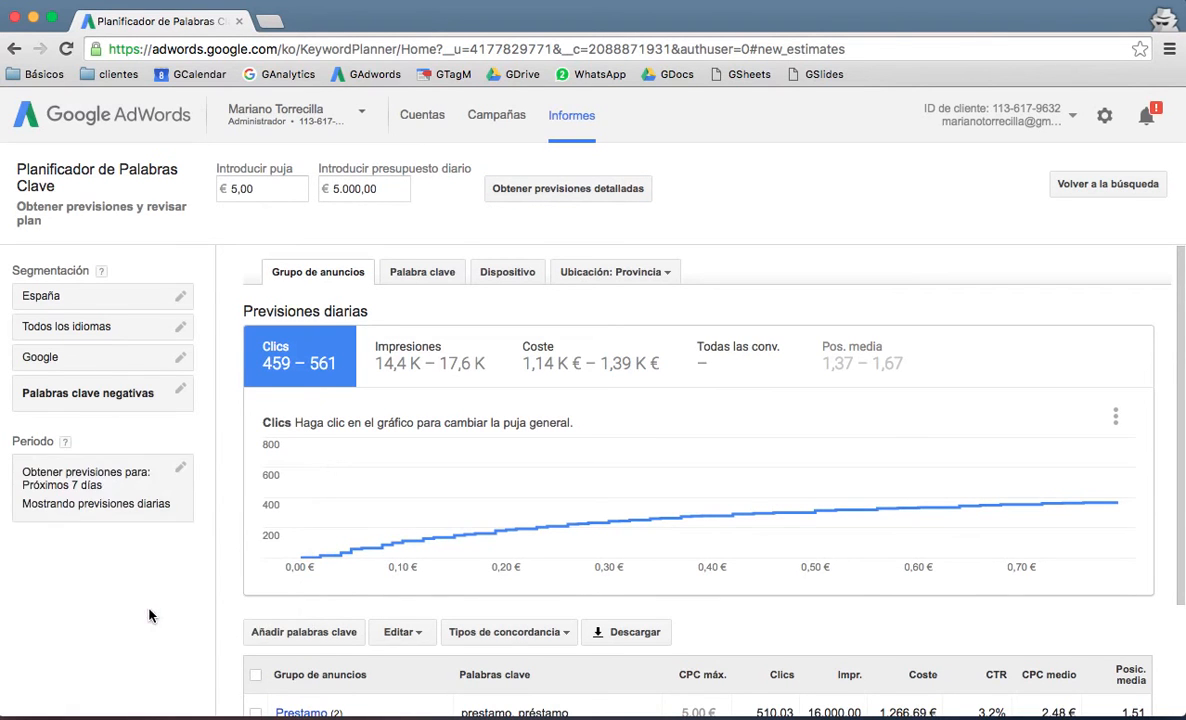
scroll(450, 481, up, 1)
scroll(519, 440, down, 3)
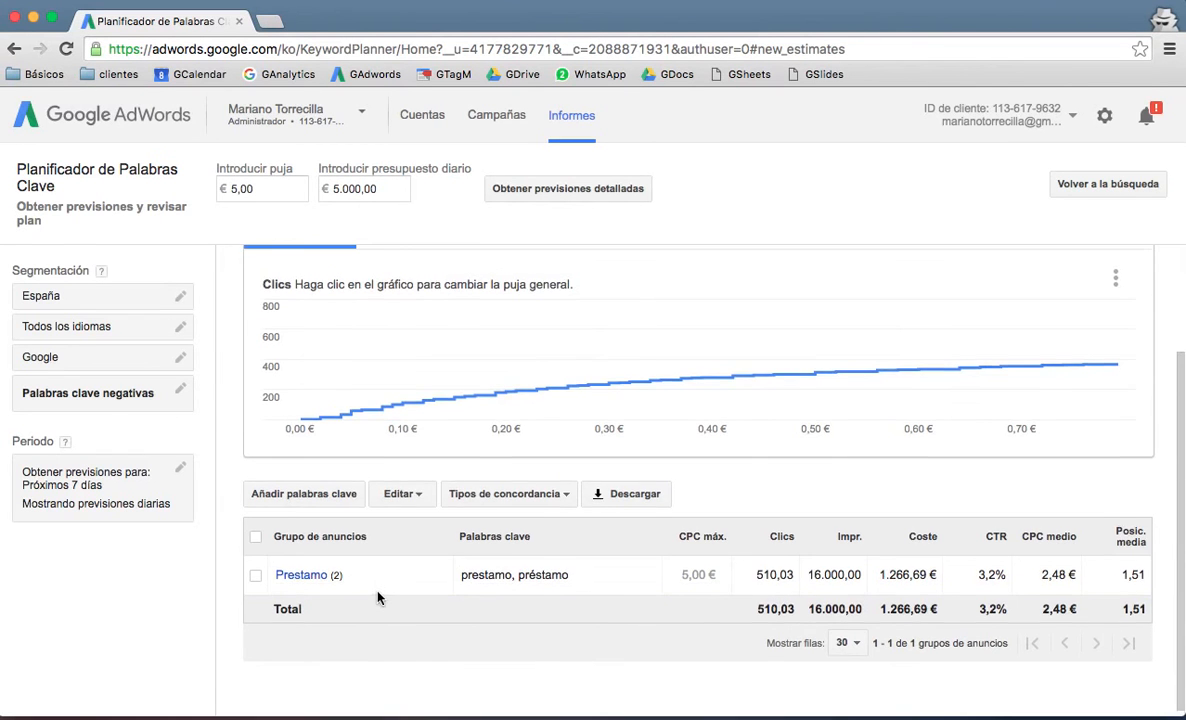
Step: View the daily forecasts by keyword and examine the clicks, impressions, cost, CTR, average CPC and average position of both keywords
scroll(370, 580, up, 3)
click(423, 282)
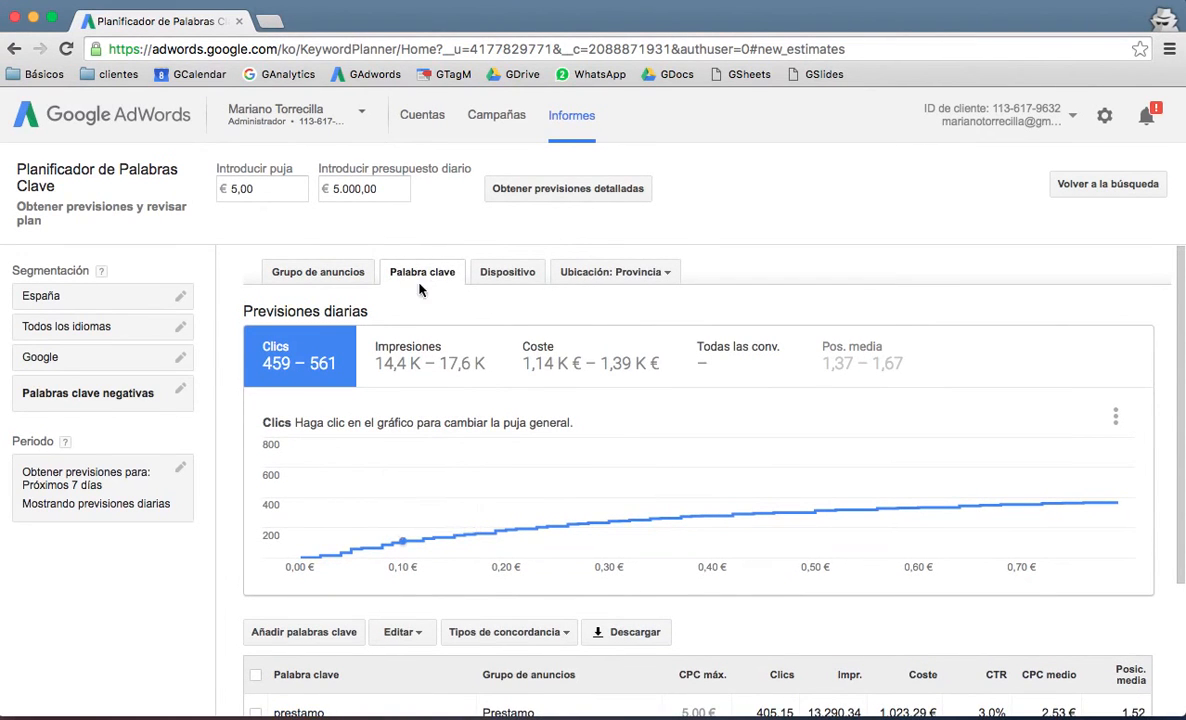
scroll(419, 305, down, 2)
scroll(418, 309, down, 1)
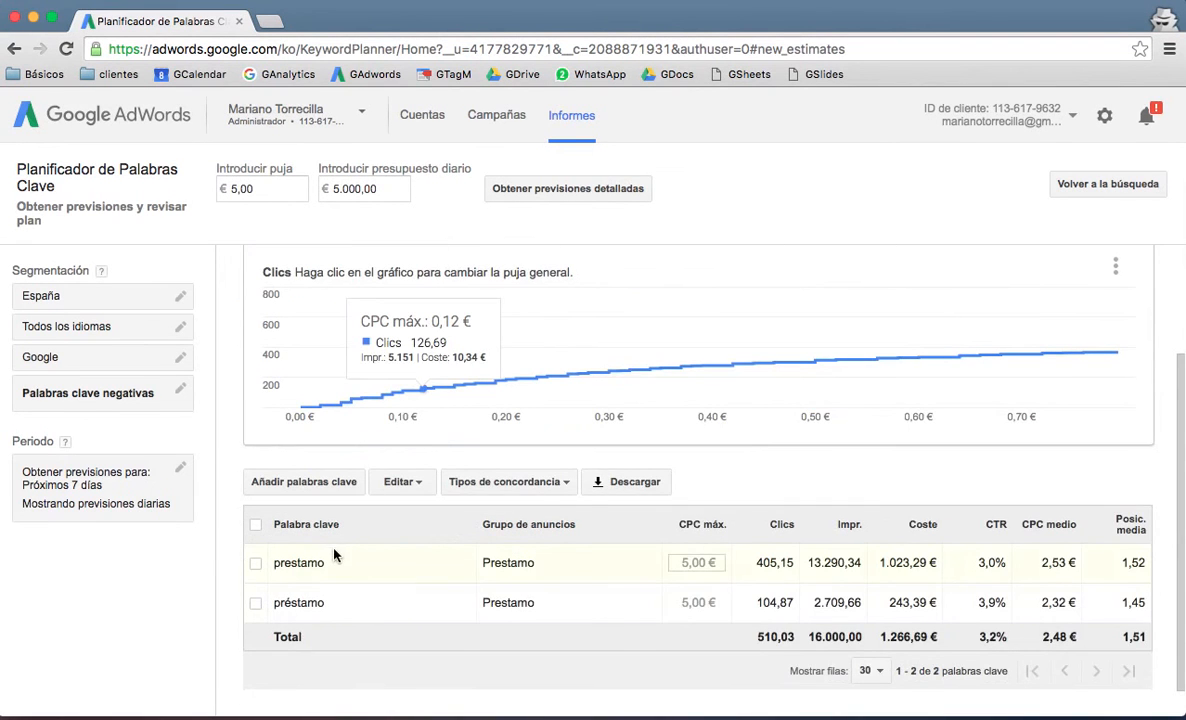
scroll(335, 619, up, 3)
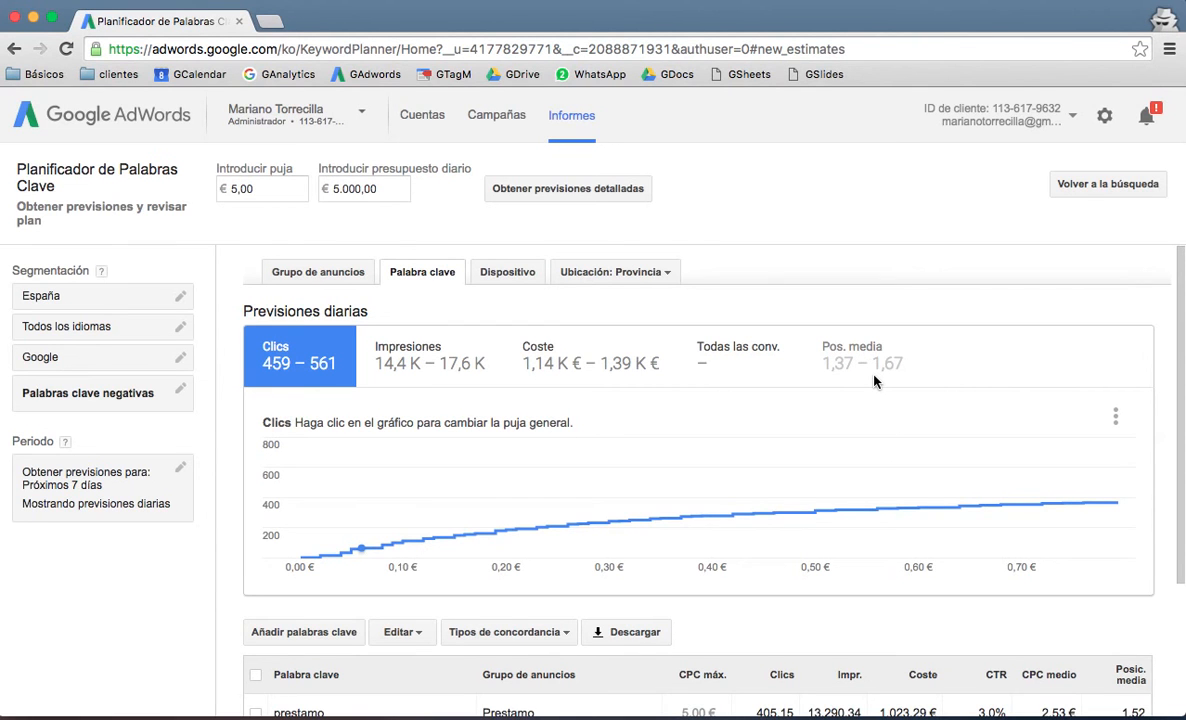
scroll(874, 380, down, 1)
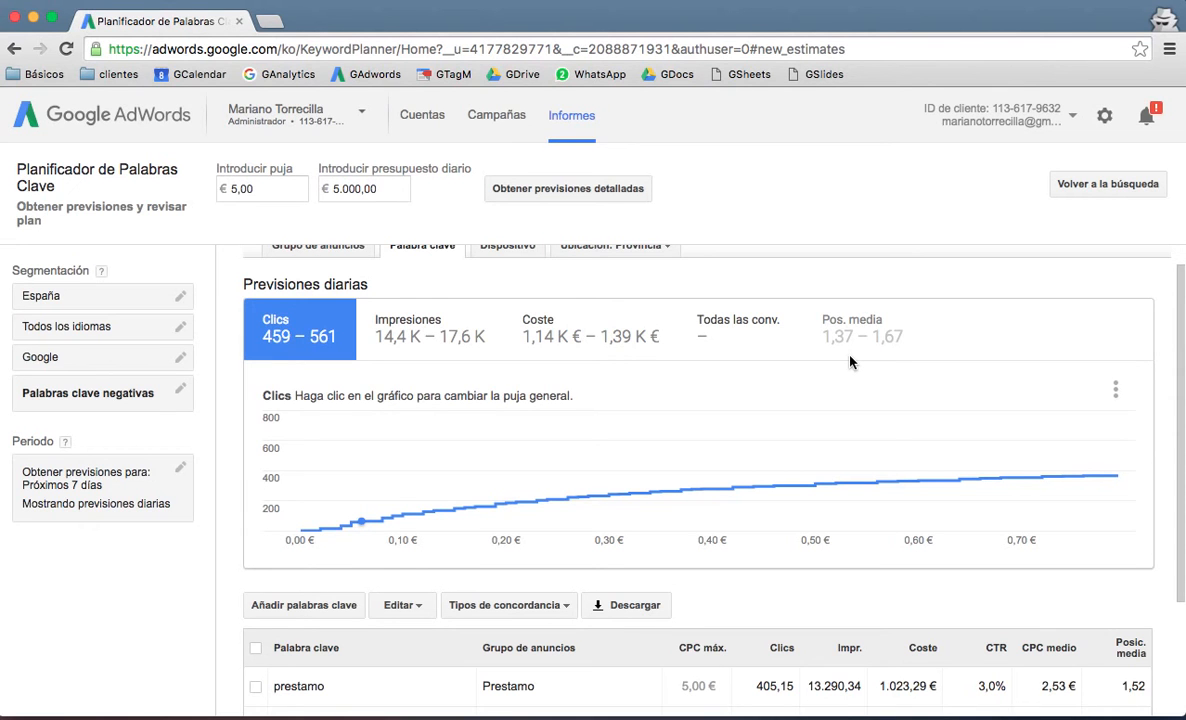
scroll(850, 361, down, 1)
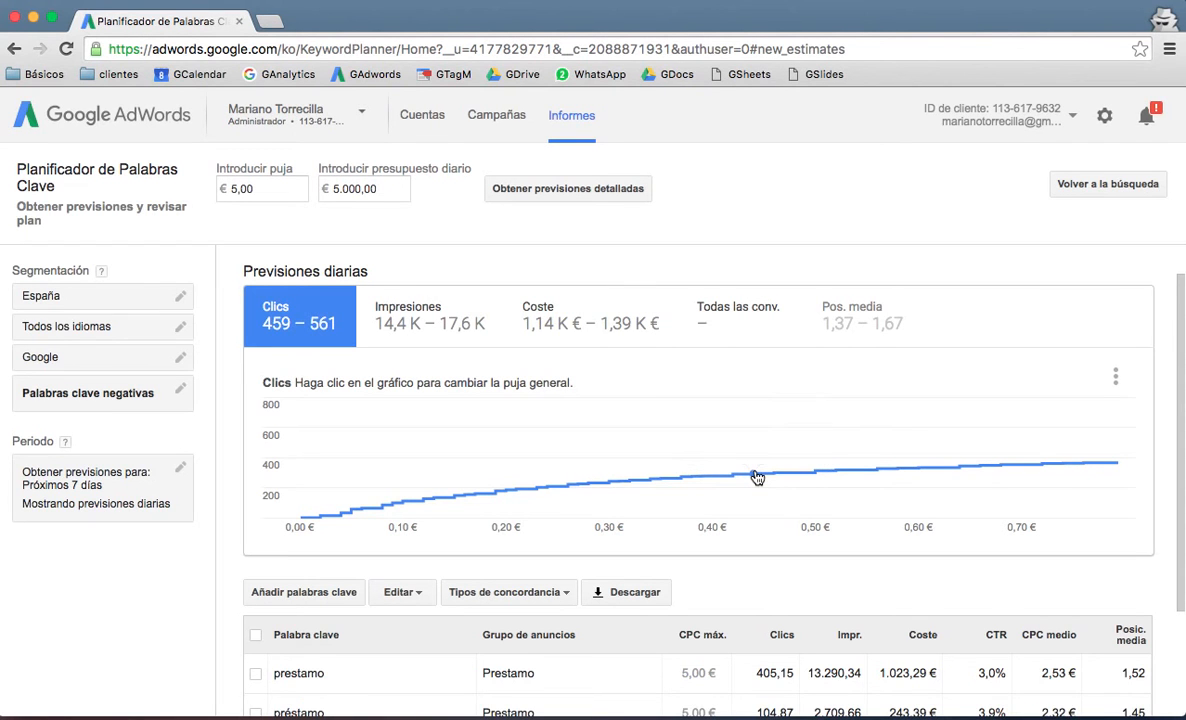
scroll(757, 477, down, 3)
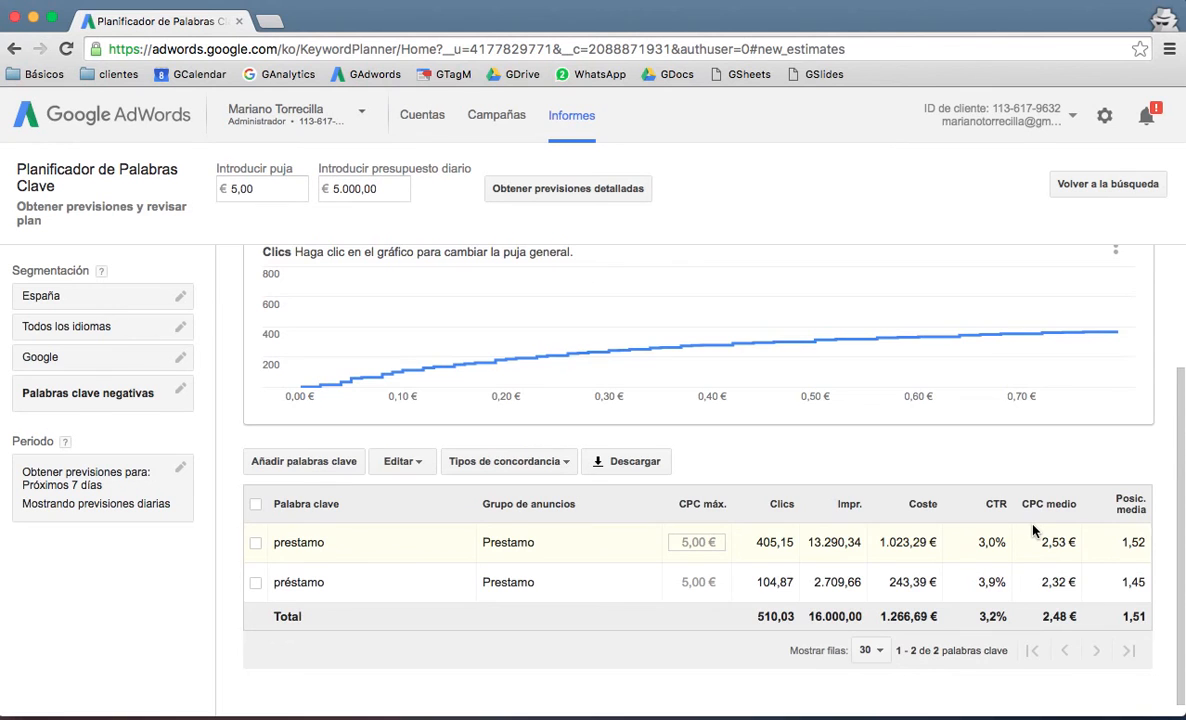
scroll(1035, 530, up, 3)
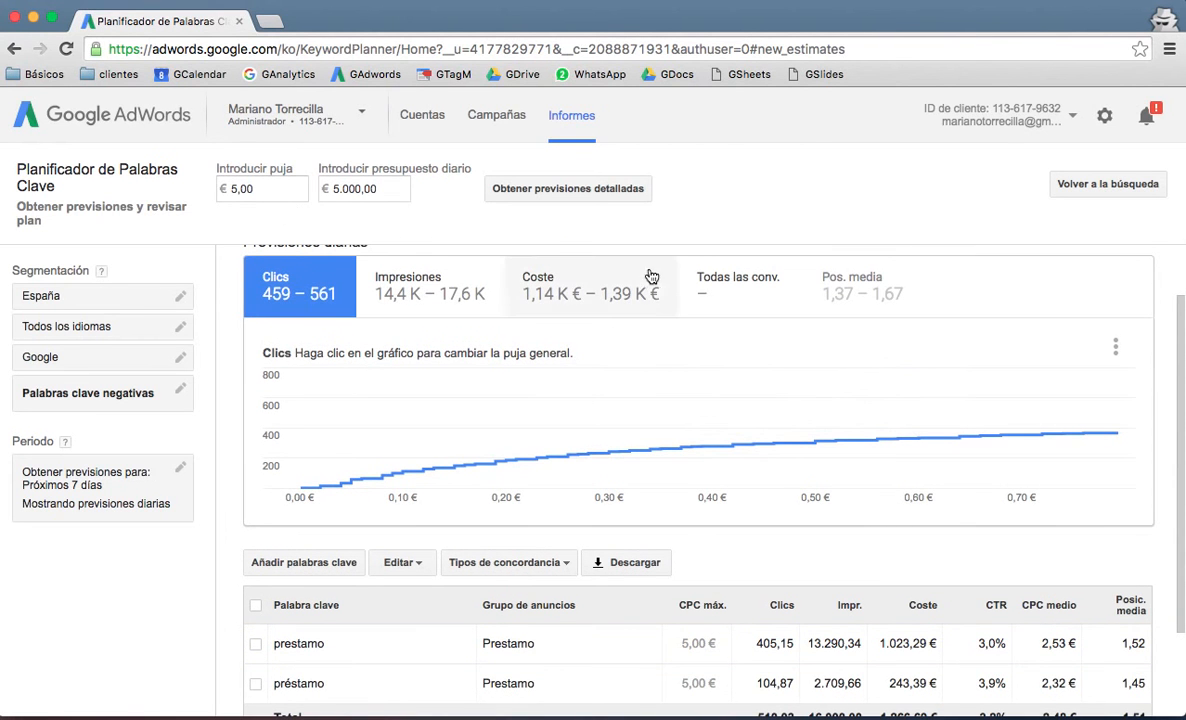
scroll(978, 567, down, 3)
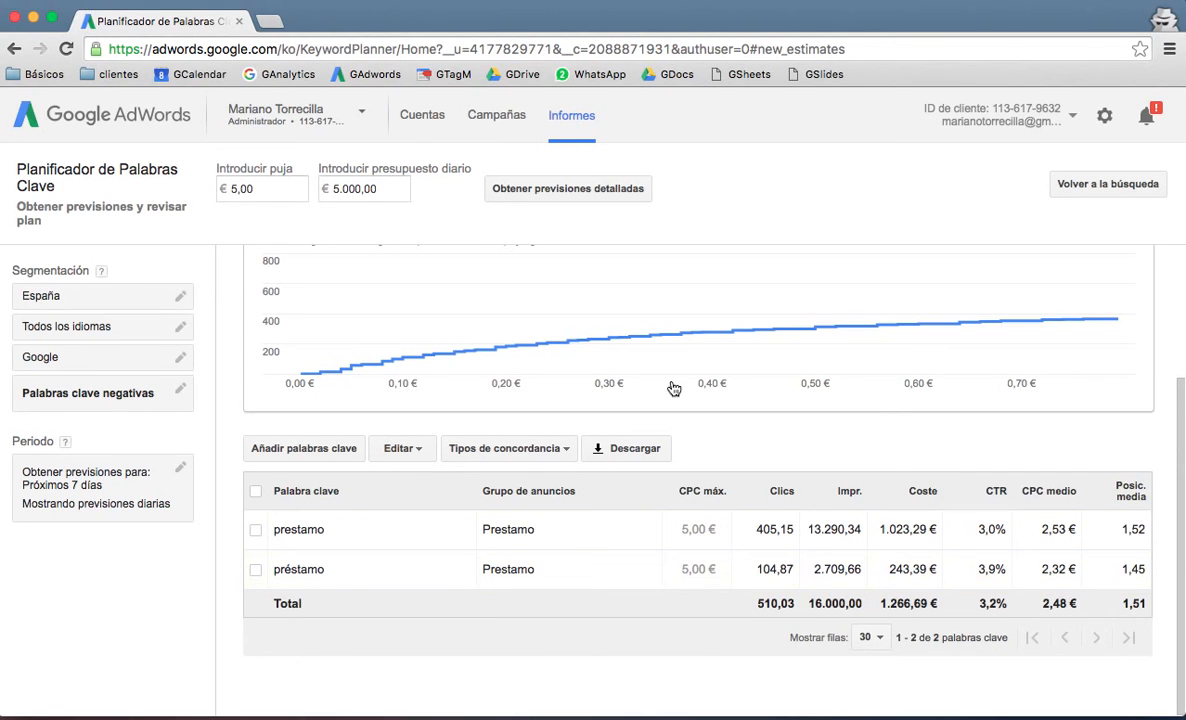
Step: Add "coche" as a negative keyword for the plan and save it to recalculate the forecasts
mouse_move(355, 374)
scroll(517, 612, up, 2)
click(179, 389)
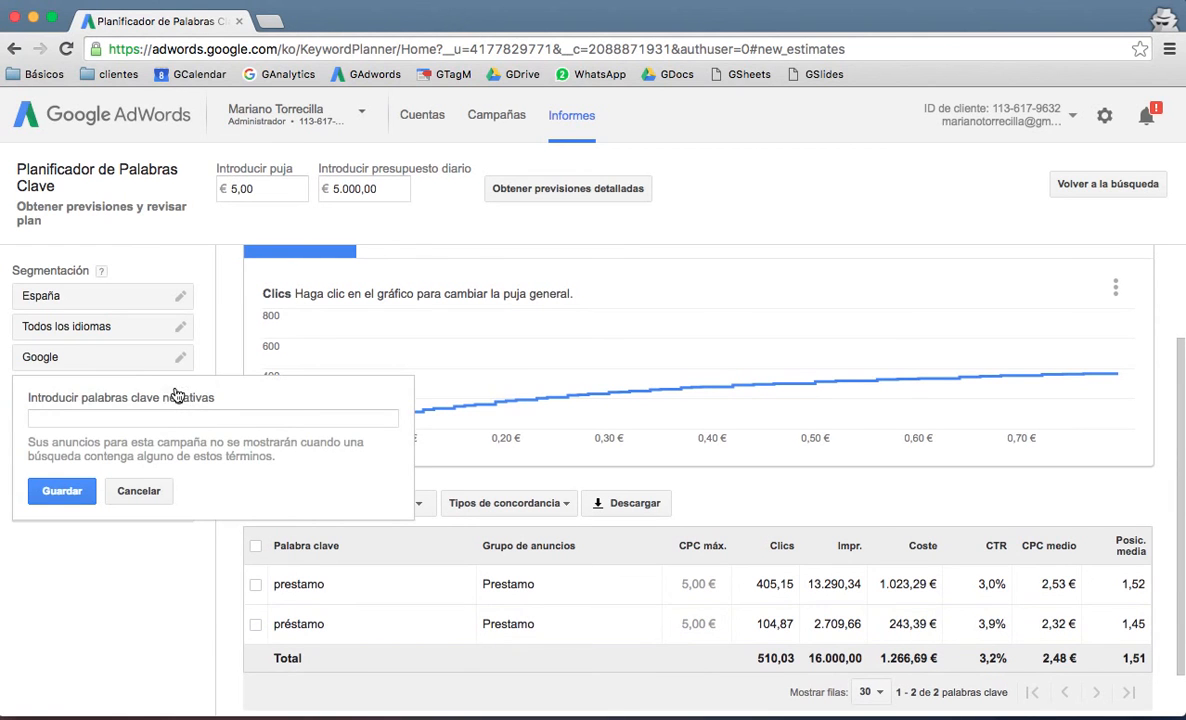
click(169, 417)
text(coche)
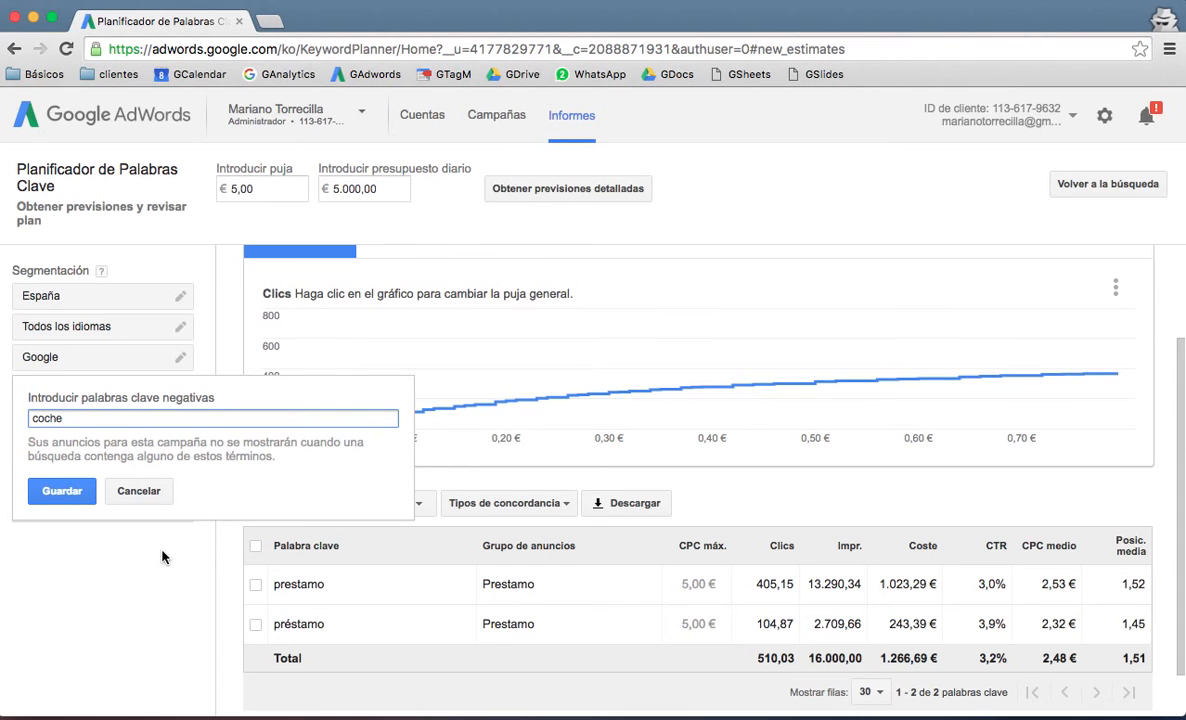
click(68, 506)
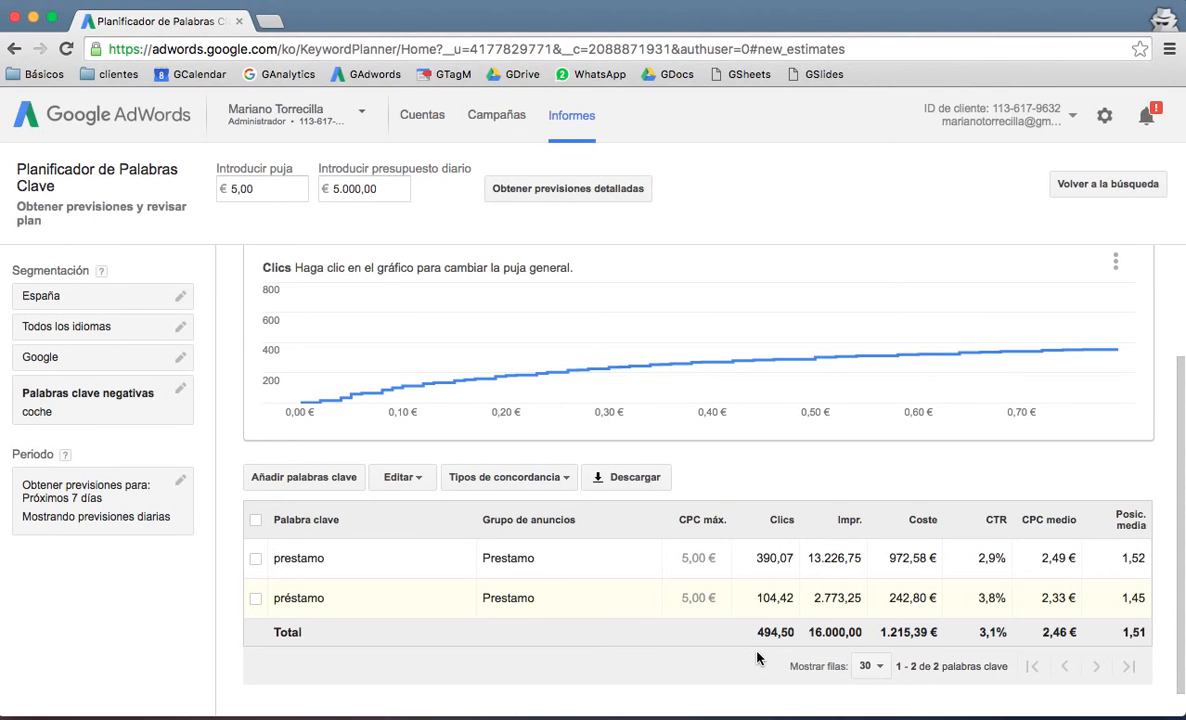
Step: Remove the negative keyword "coche" from the plan, save, and review the recalculated forecasts for both keywords
scroll(506, 678, up, 2)
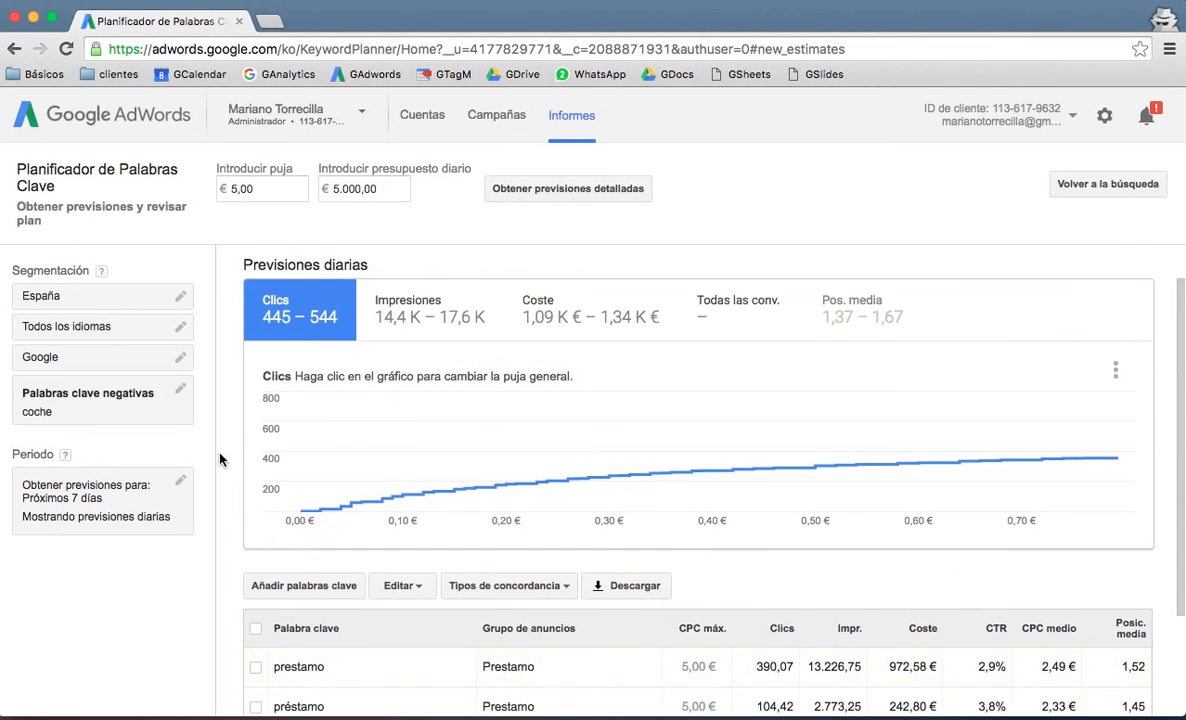
click(183, 392)
drag(87, 416, 15, 410)
key(BackSpace)
click(70, 490)
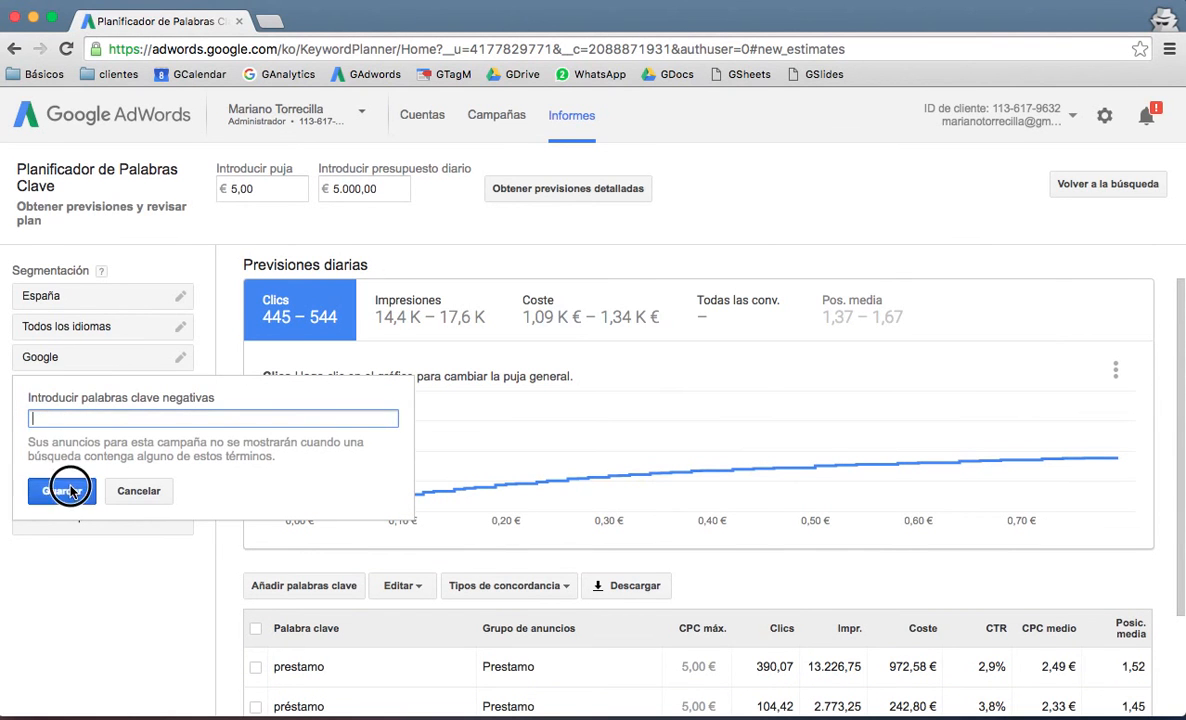
scroll(371, 594, down, 3)
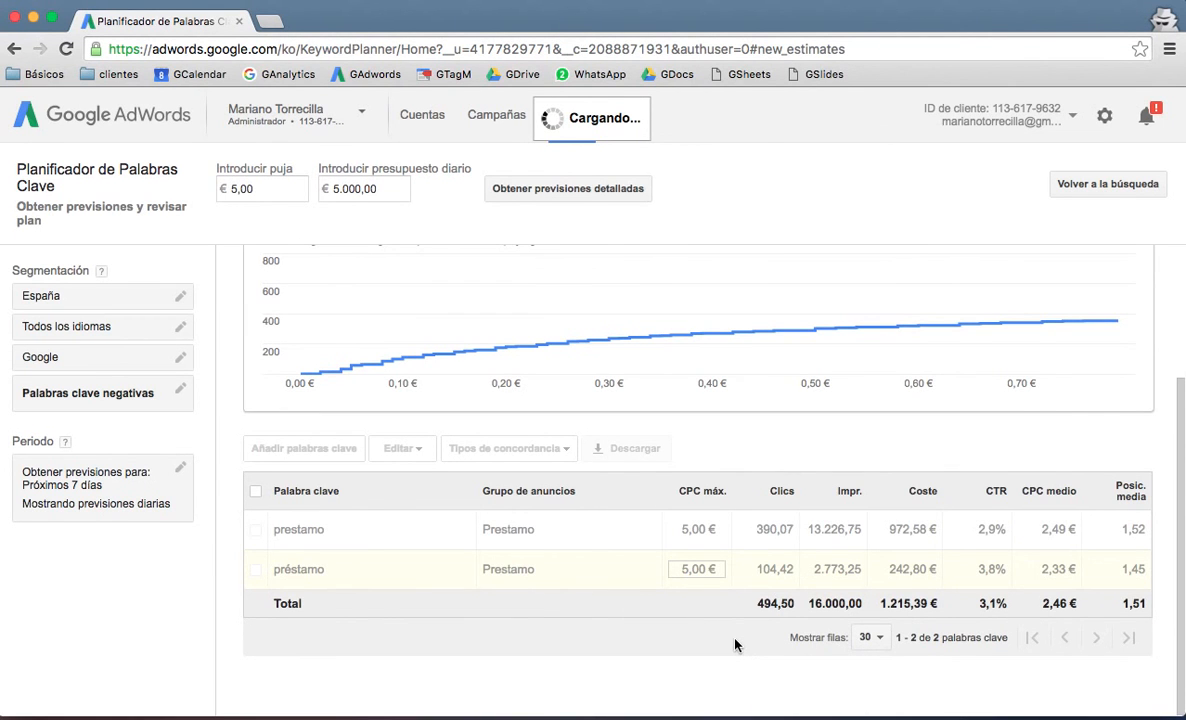
scroll(735, 645, up, 3)
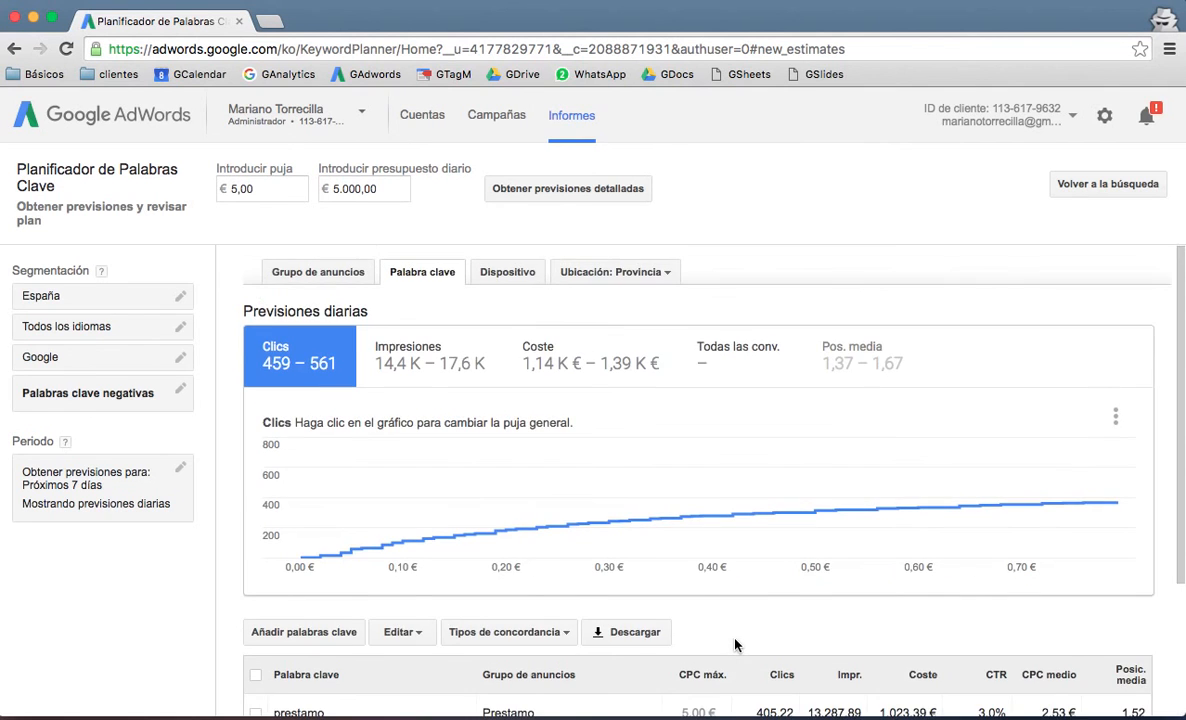
scroll(735, 645, down, 3)
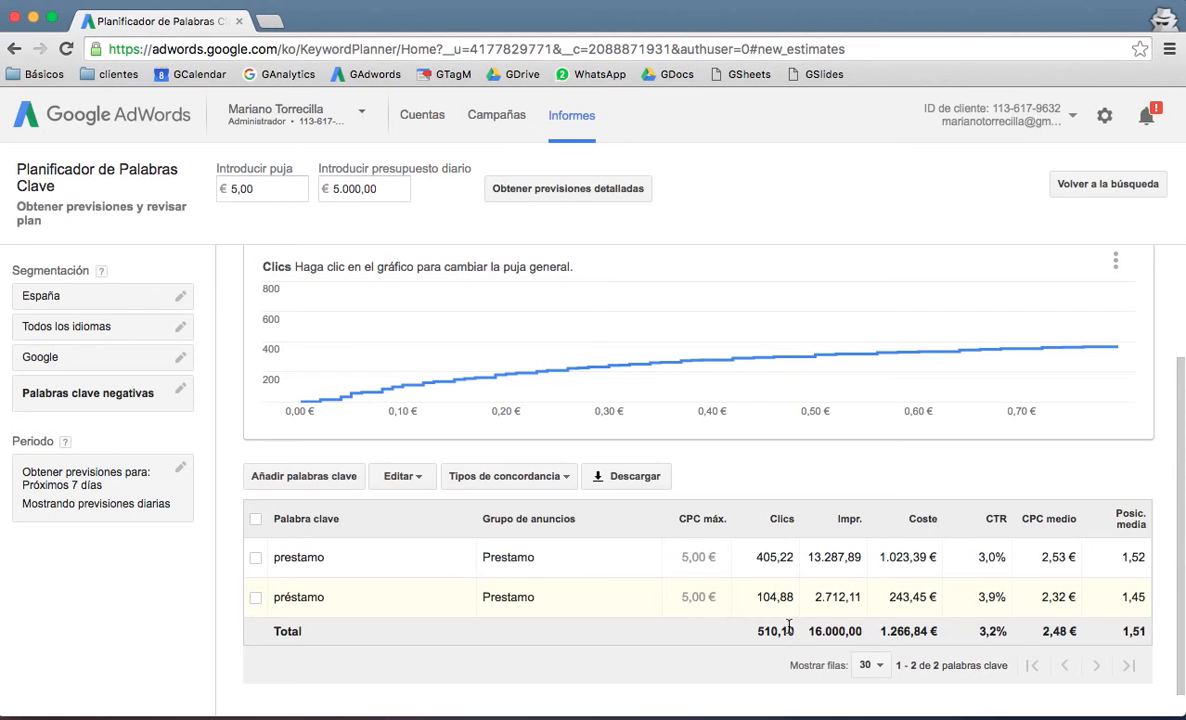
Step: Set the bid to 3 €, refresh the forecasts, and review the keyword table's clicks, cost and average position
scroll(789, 625, up, 2)
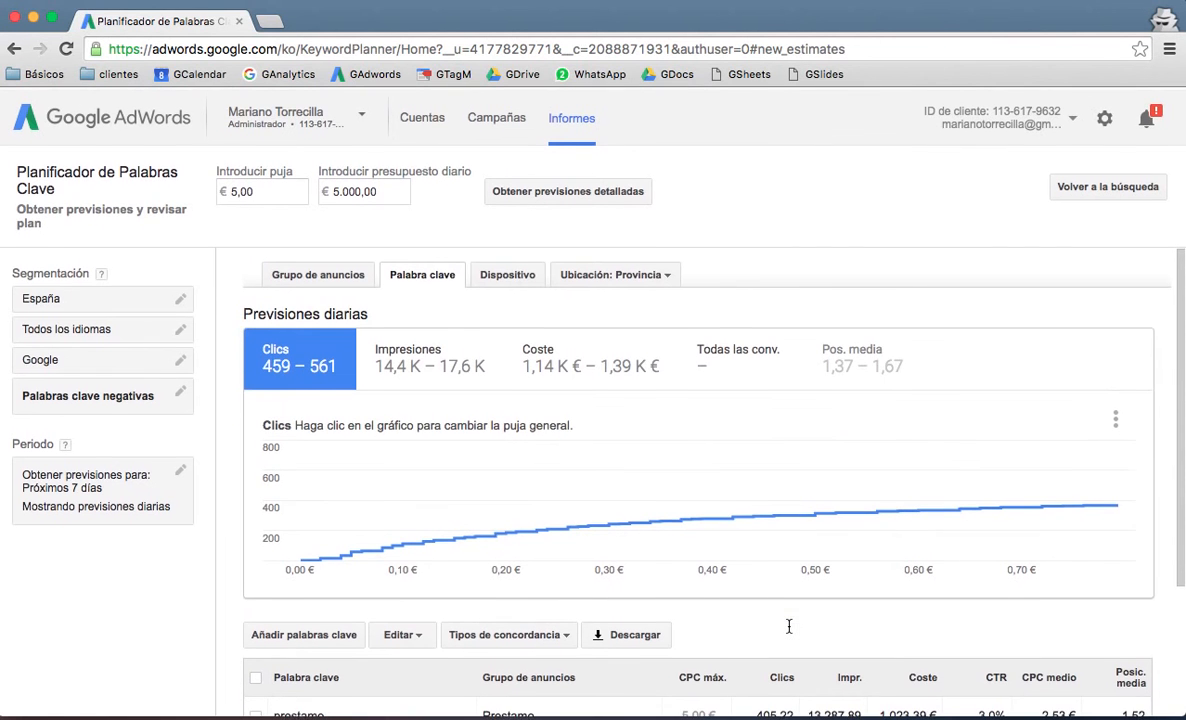
click(271, 190)
drag(271, 190, 233, 189)
text(3)
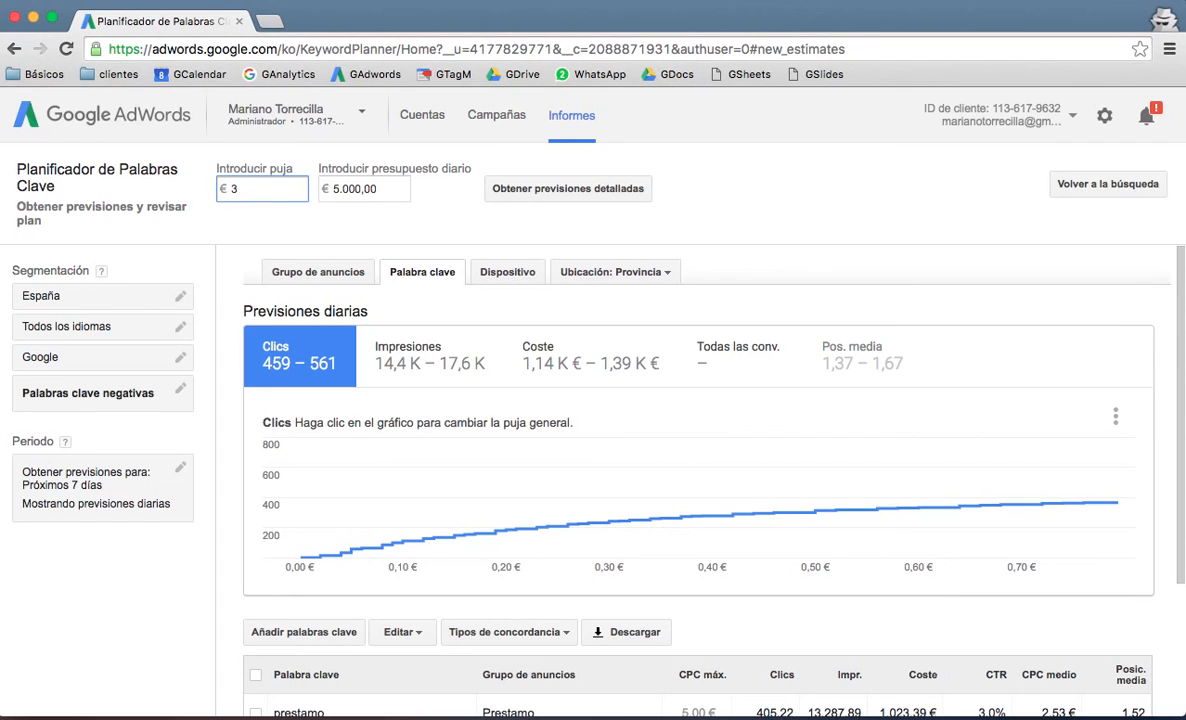
click(327, 217)
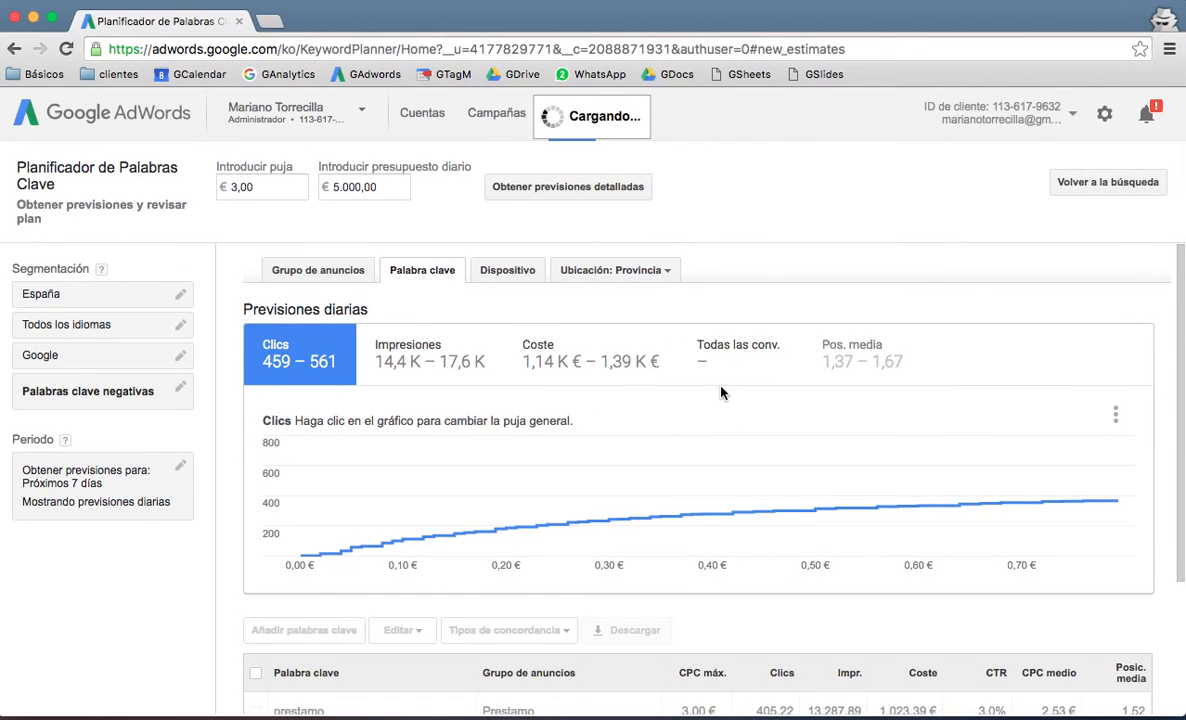
scroll(720, 392, down, 3)
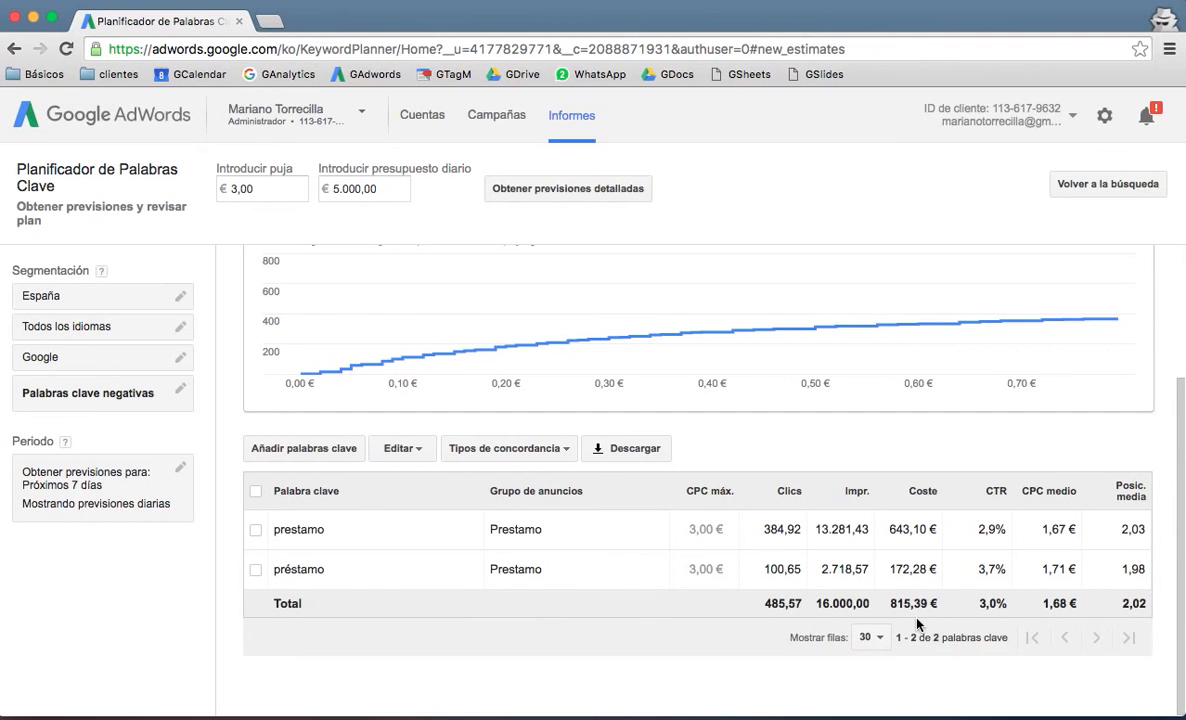
Step: Set the bid to 2 €, refresh the detailed forecasts, and review both keywords' clicks, cost and average position
scroll(917, 625, up, 3)
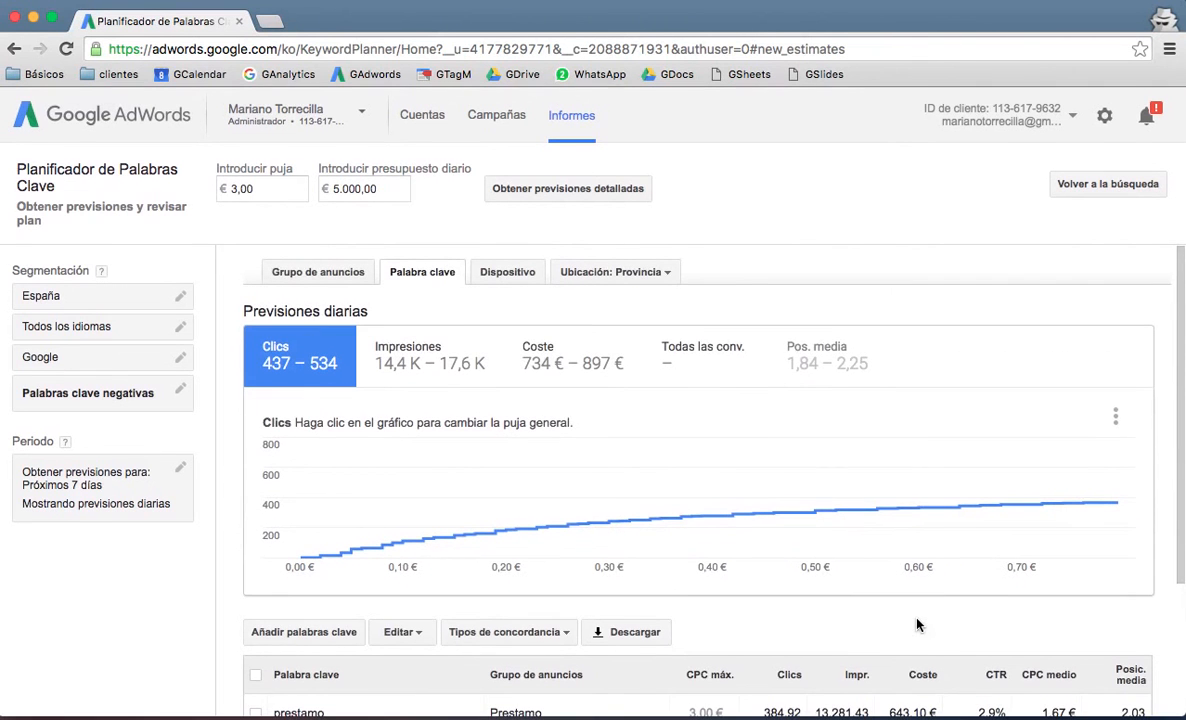
drag(260, 189, 213, 189)
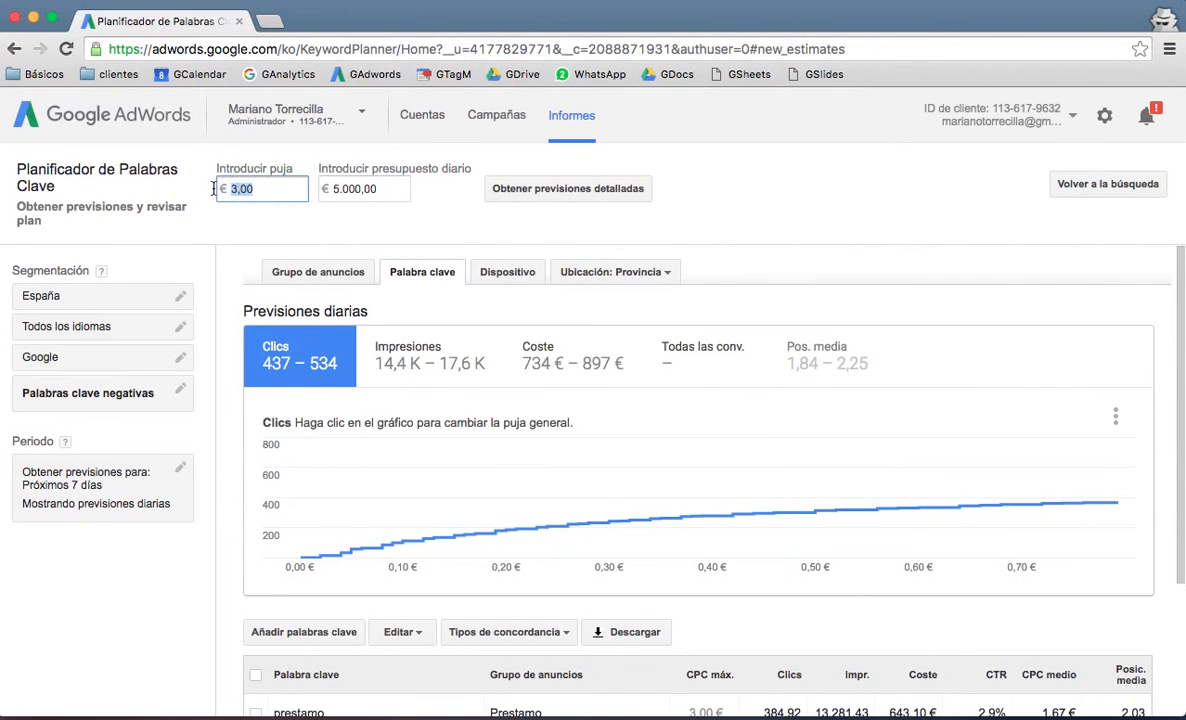
text(2)
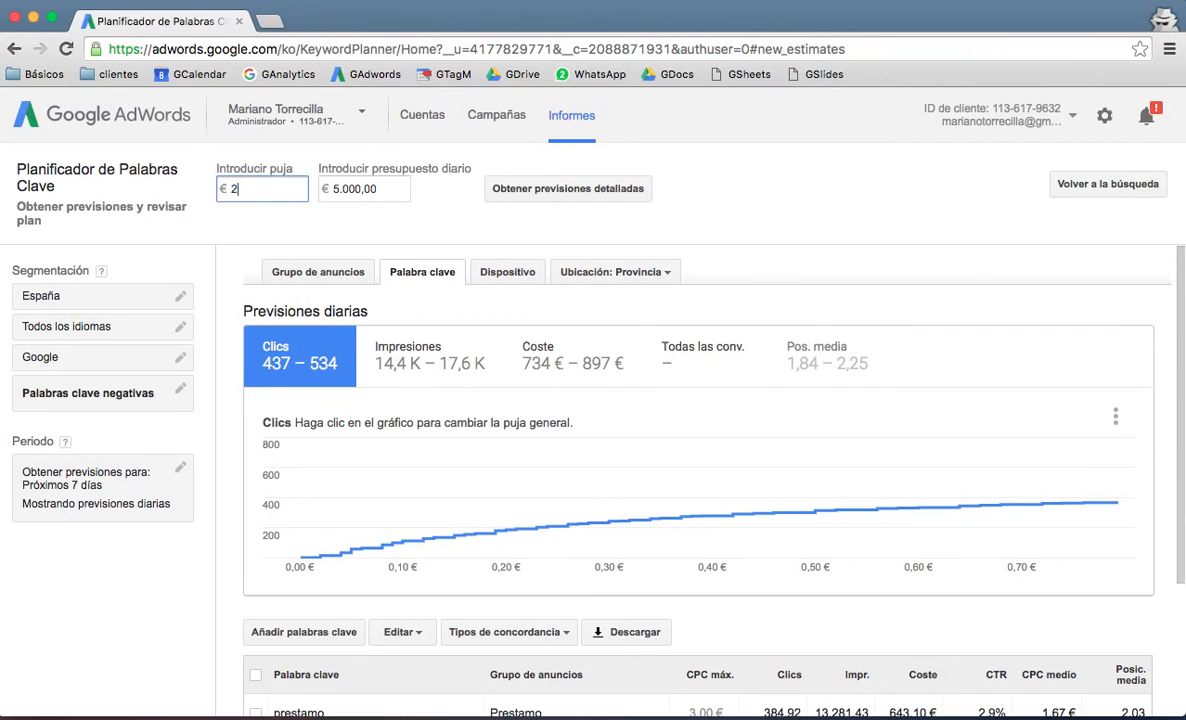
click(548, 191)
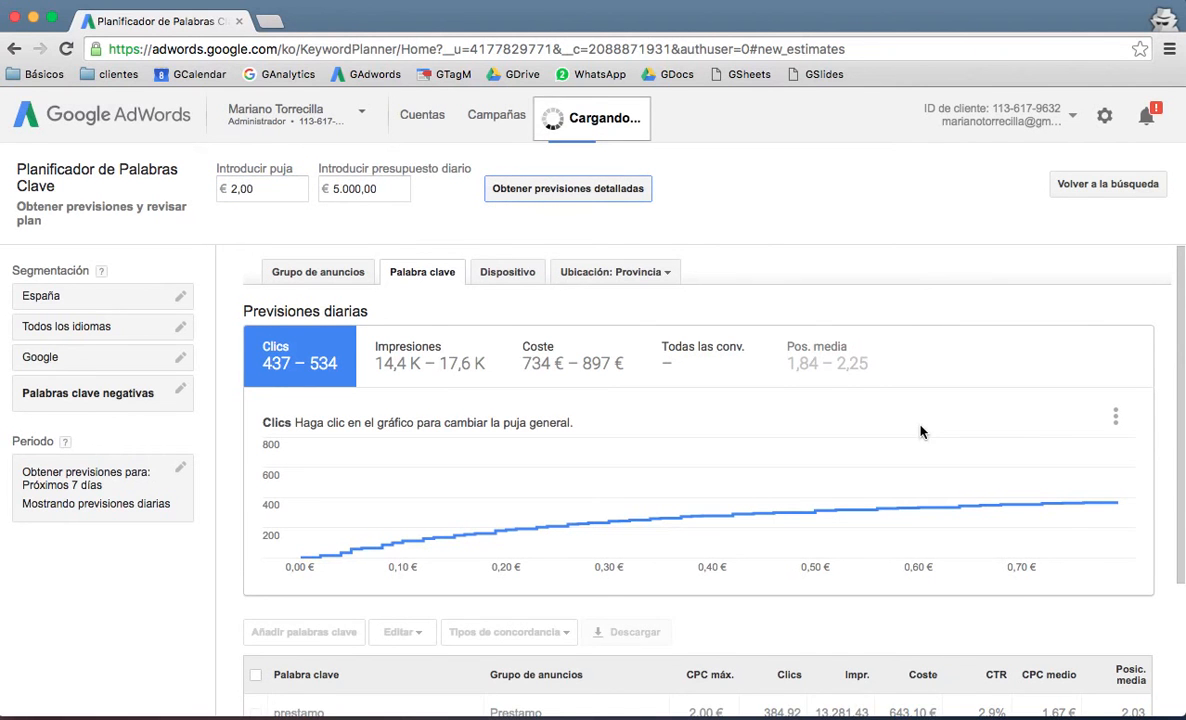
scroll(921, 432, down, 1)
scroll(921, 432, down, 2)
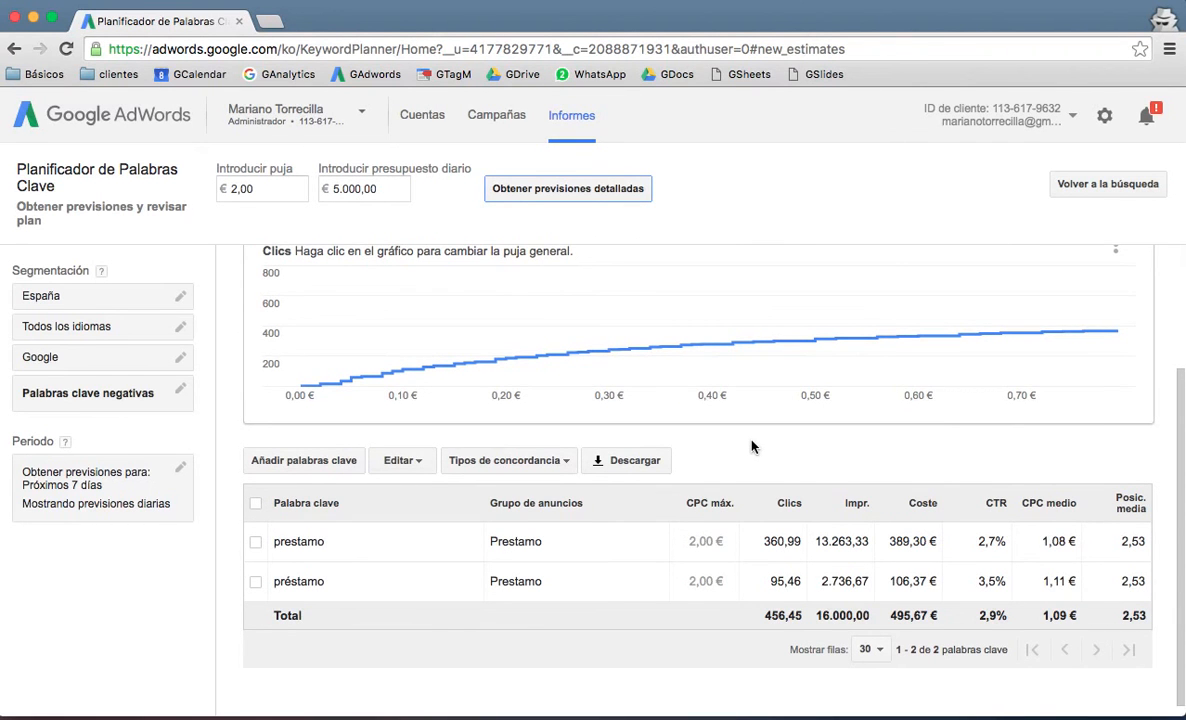
scroll(753, 447, down, 1)
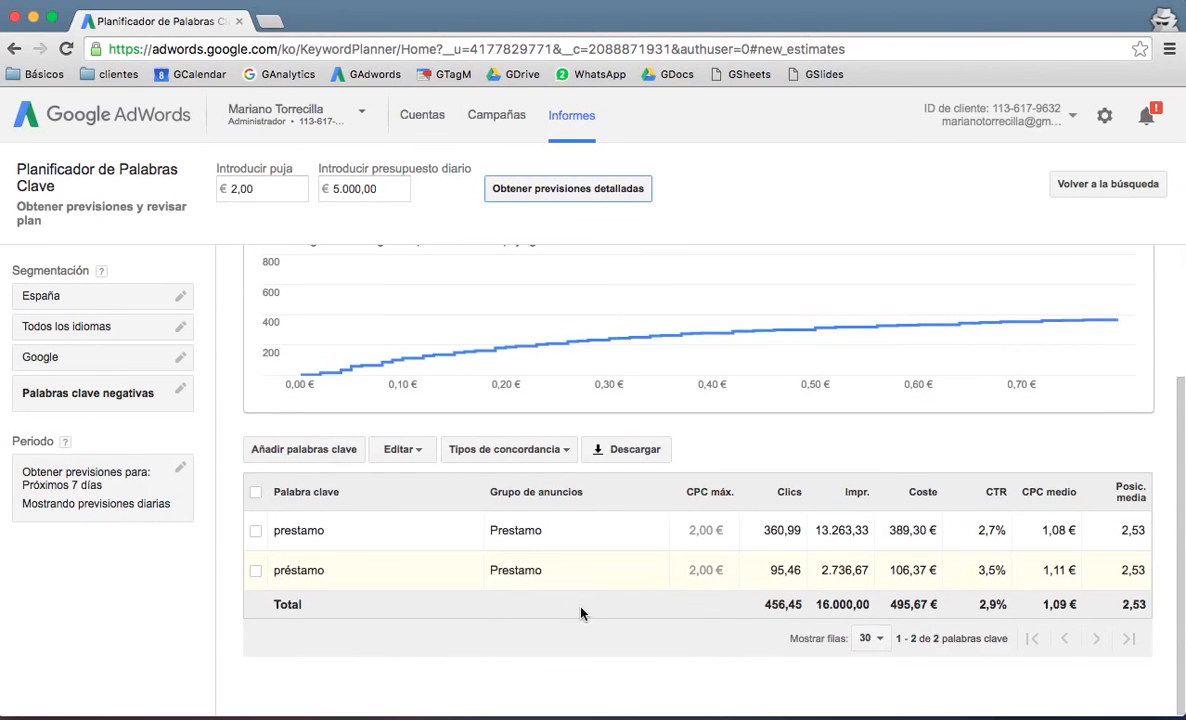
Step: Examine the daily forecast summary, the clicks-by-bid chart and the keyword table for the 2 € bid
scroll(582, 614, up, 3)
scroll(582, 614, up, 1)
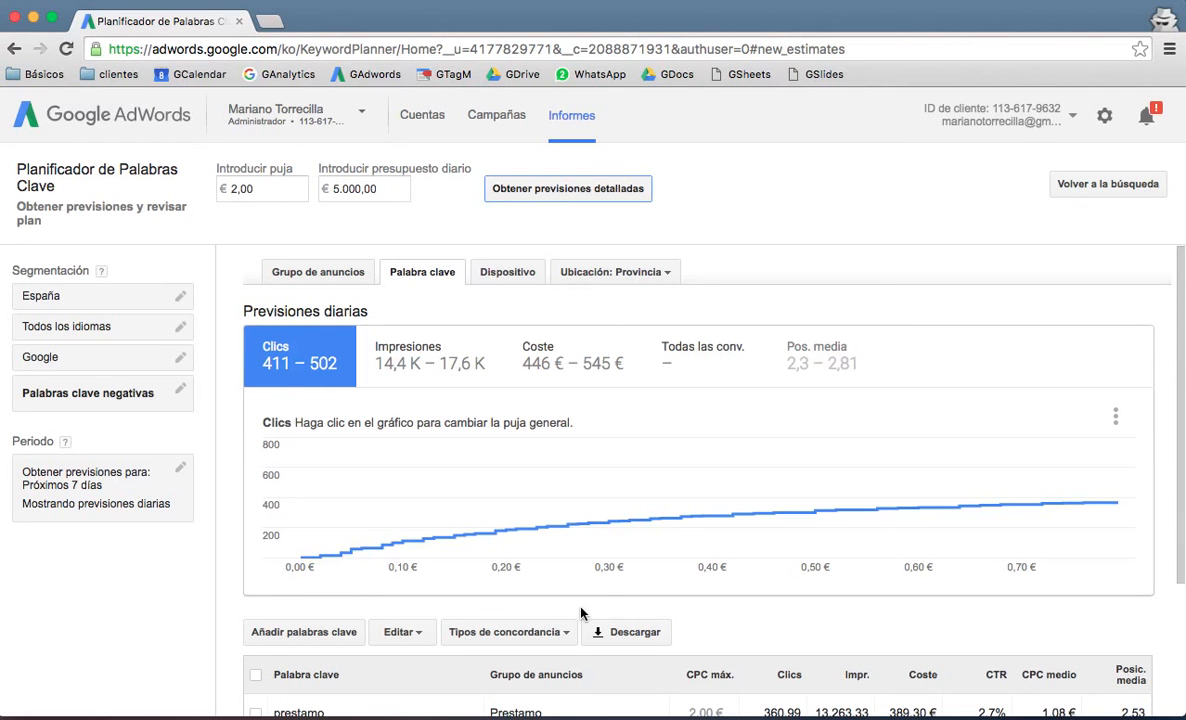
scroll(604, 587, down, 2)
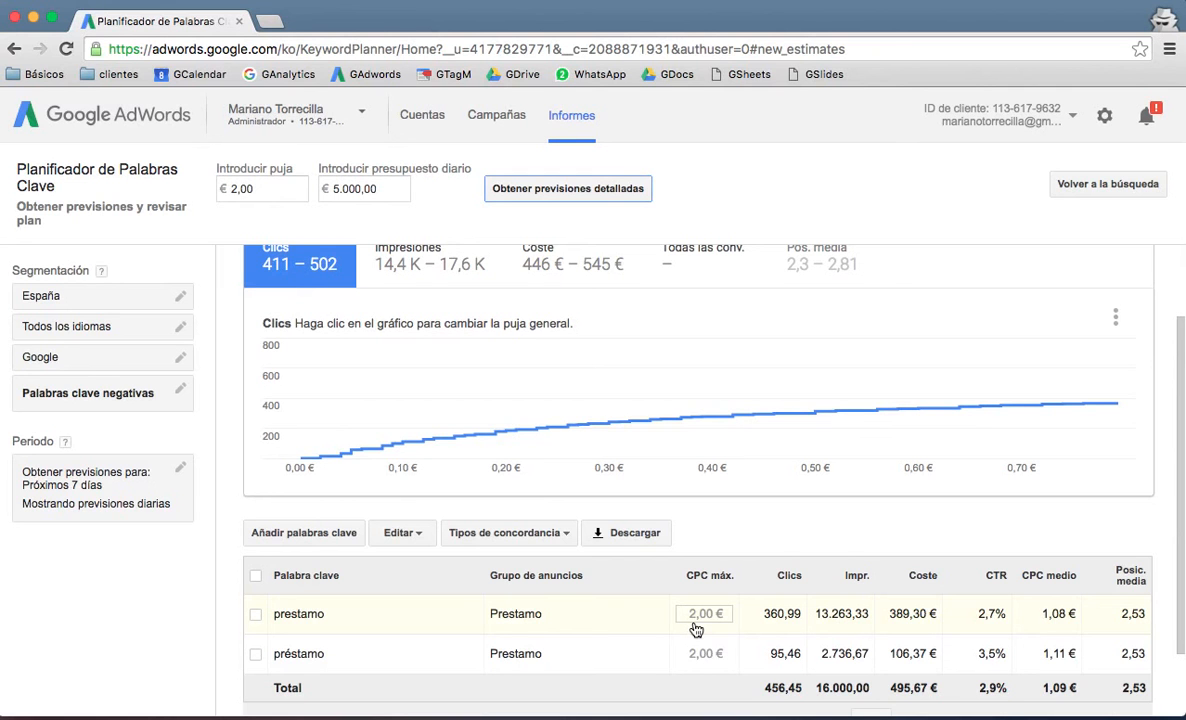
scroll(696, 629, down, 1)
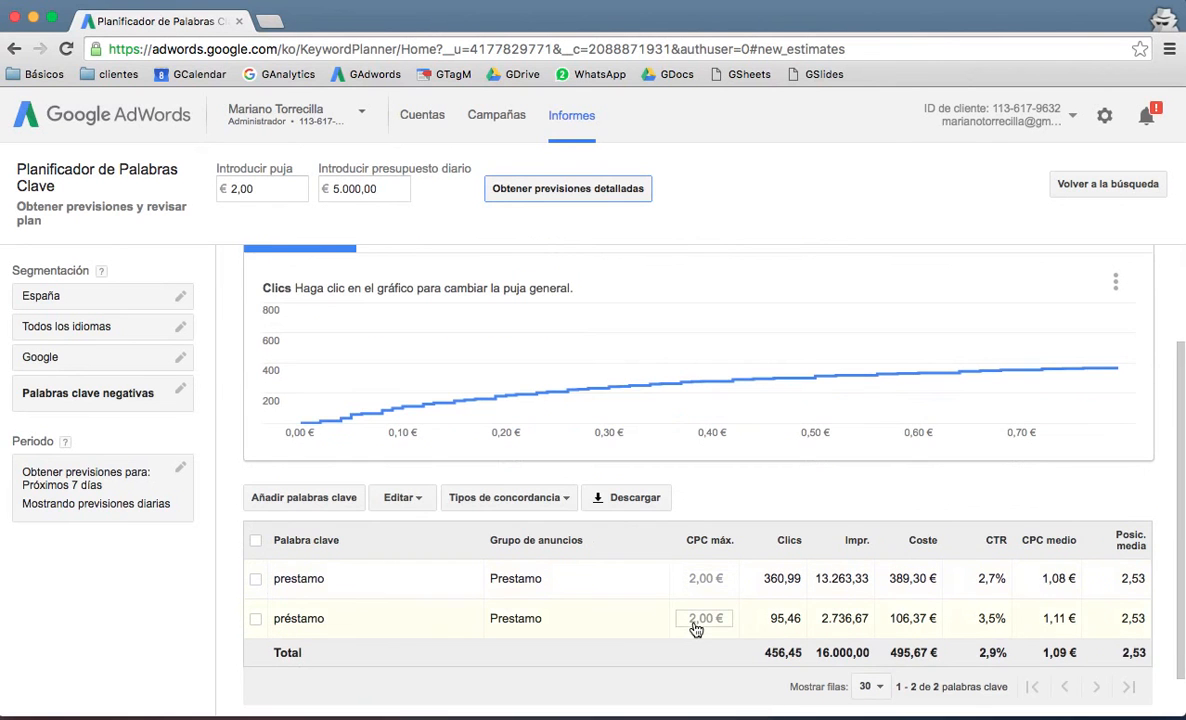
scroll(698, 662, down, 1)
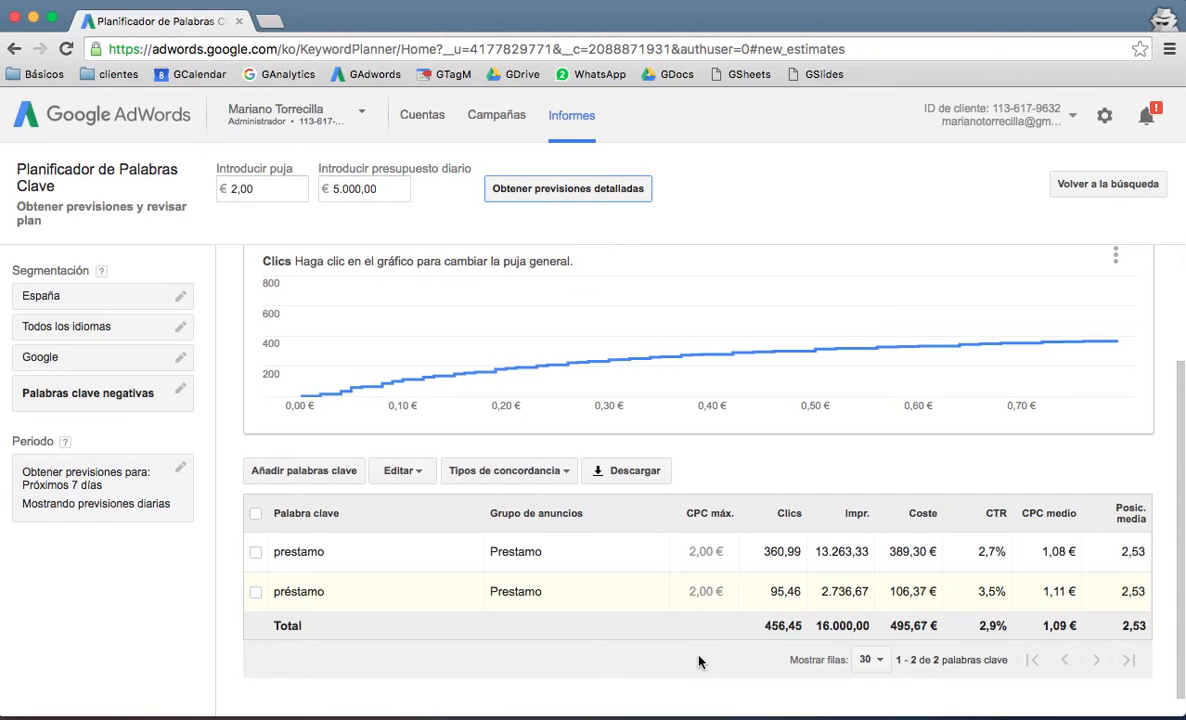
scroll(698, 662, up, 6)
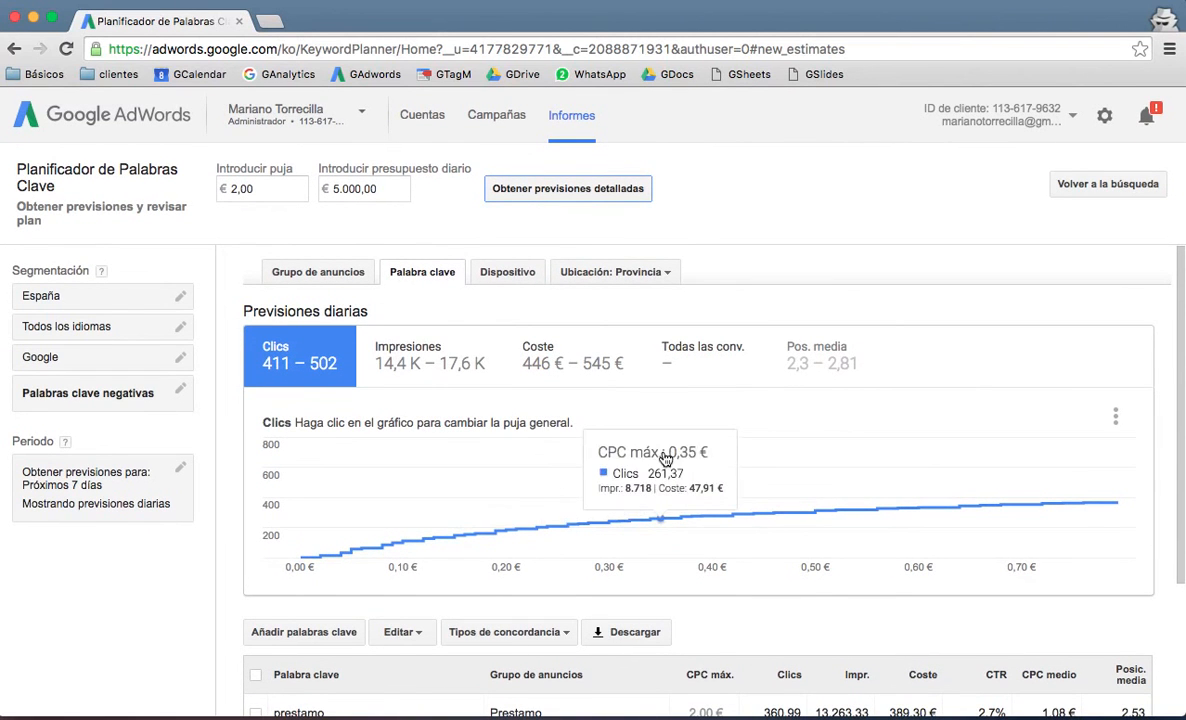
scroll(665, 458, down, 5)
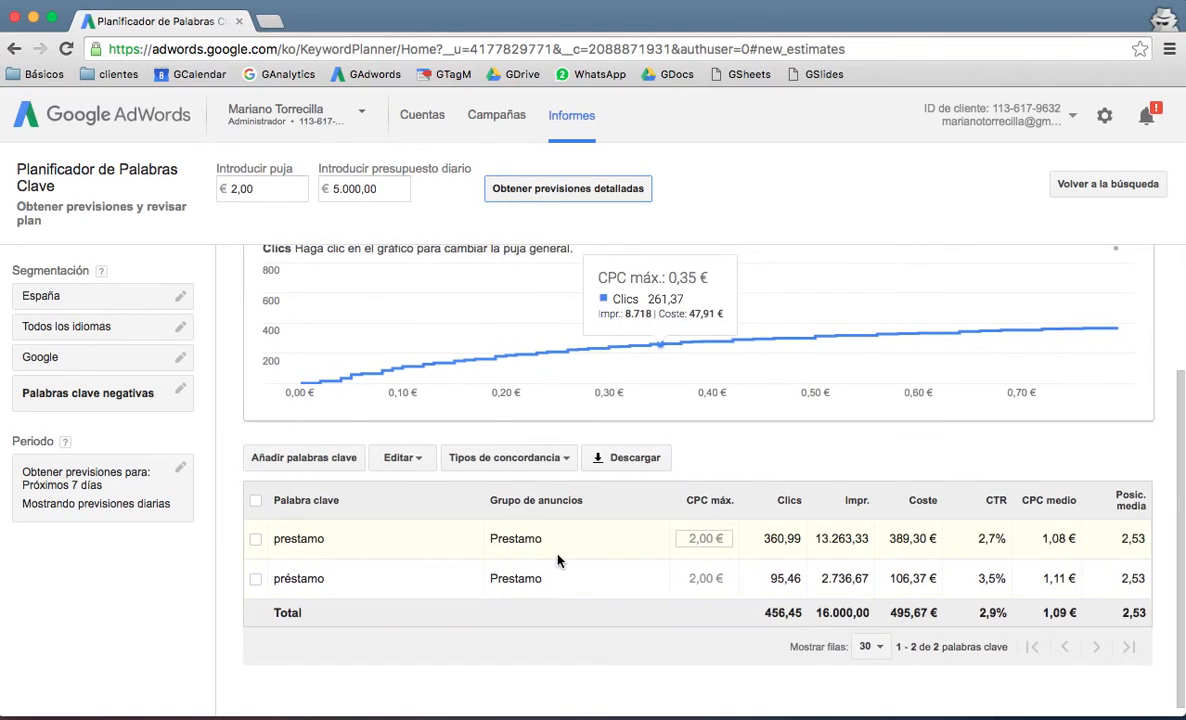
scroll(431, 344, up, 5)
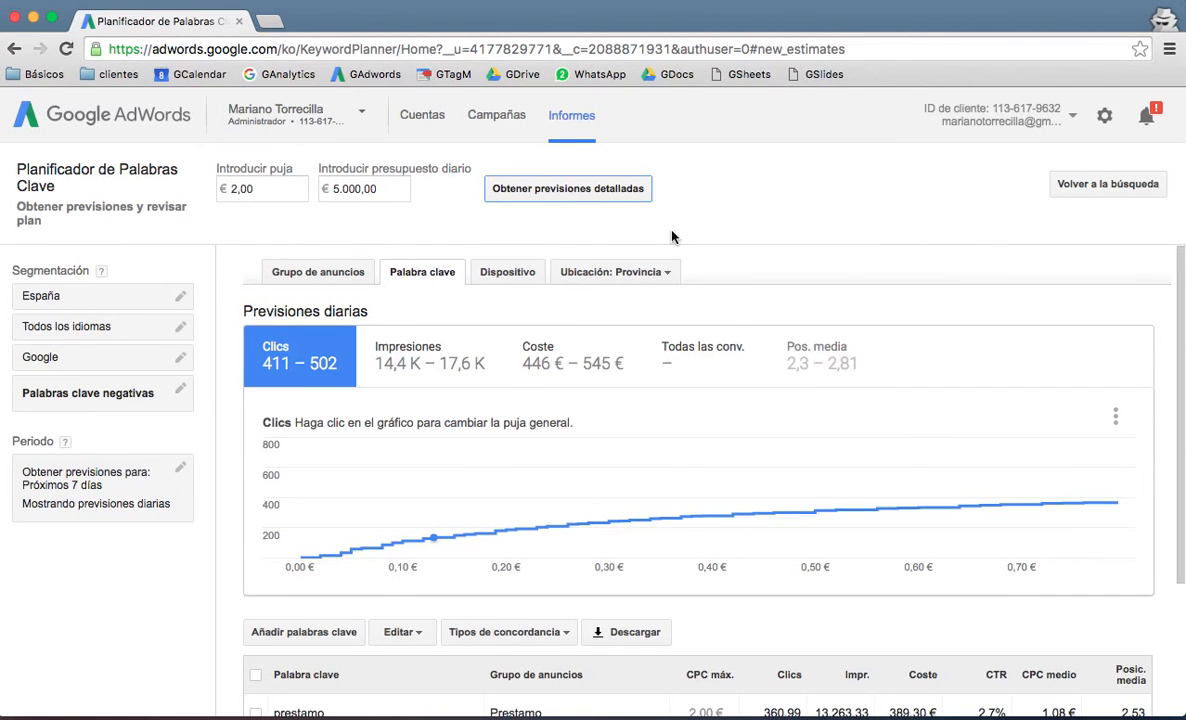
Step: Return to the keyword search and get the search volumes for "esquí, esquis, esquís"
click(1114, 187)
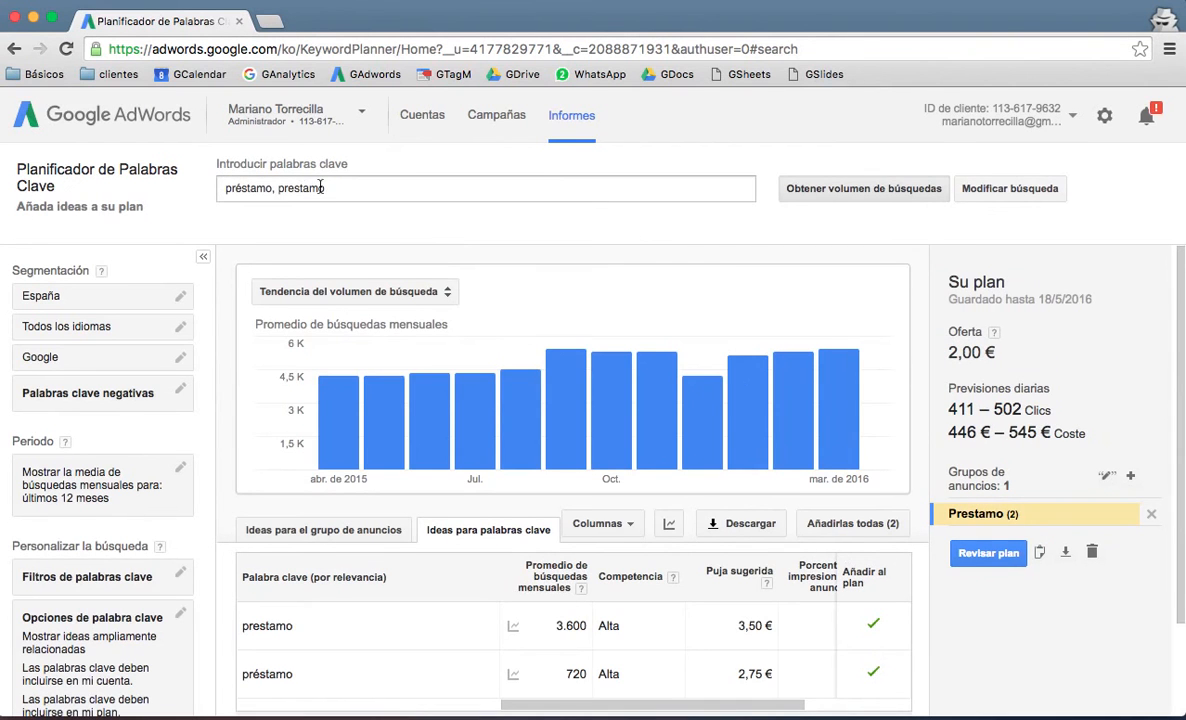
drag(344, 186, 197, 183)
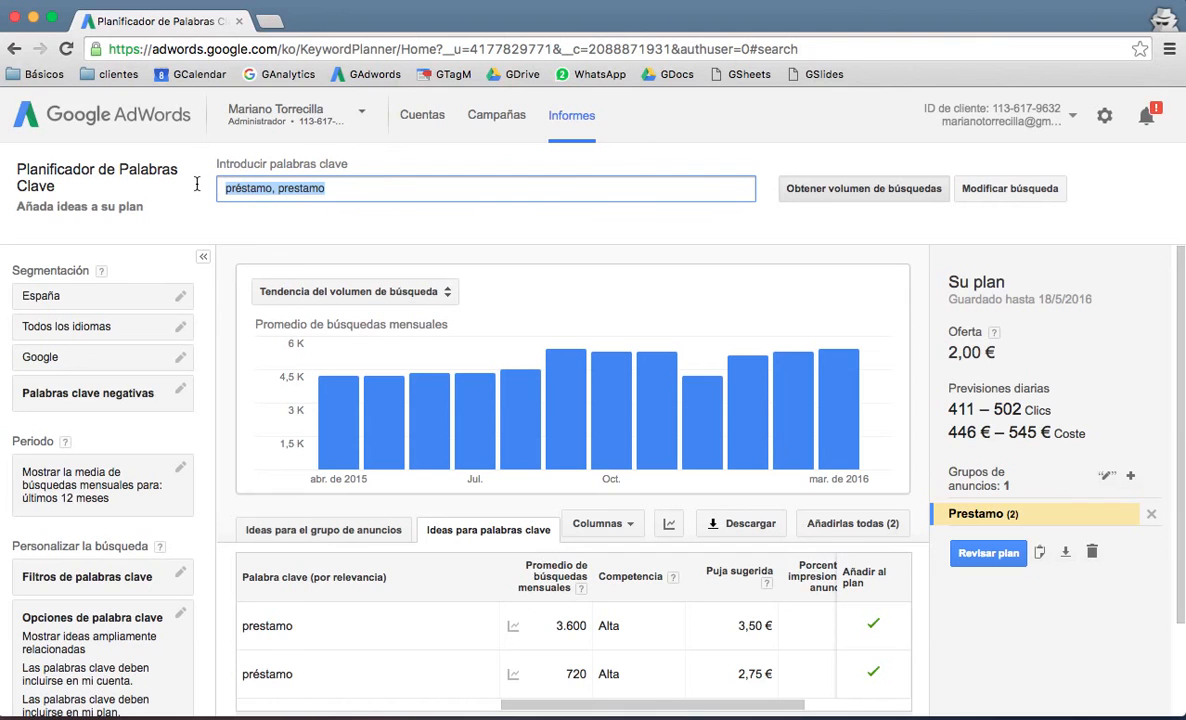
text(esq)
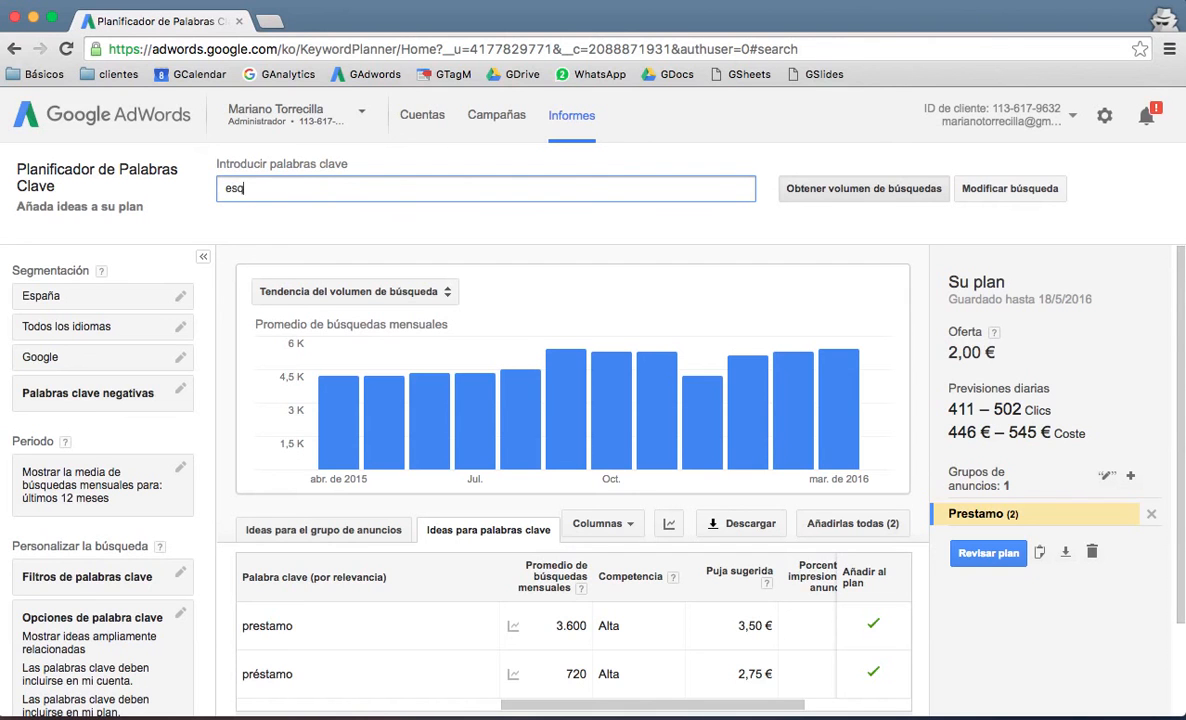
text(ui, esquis, esquis)
click(817, 189)
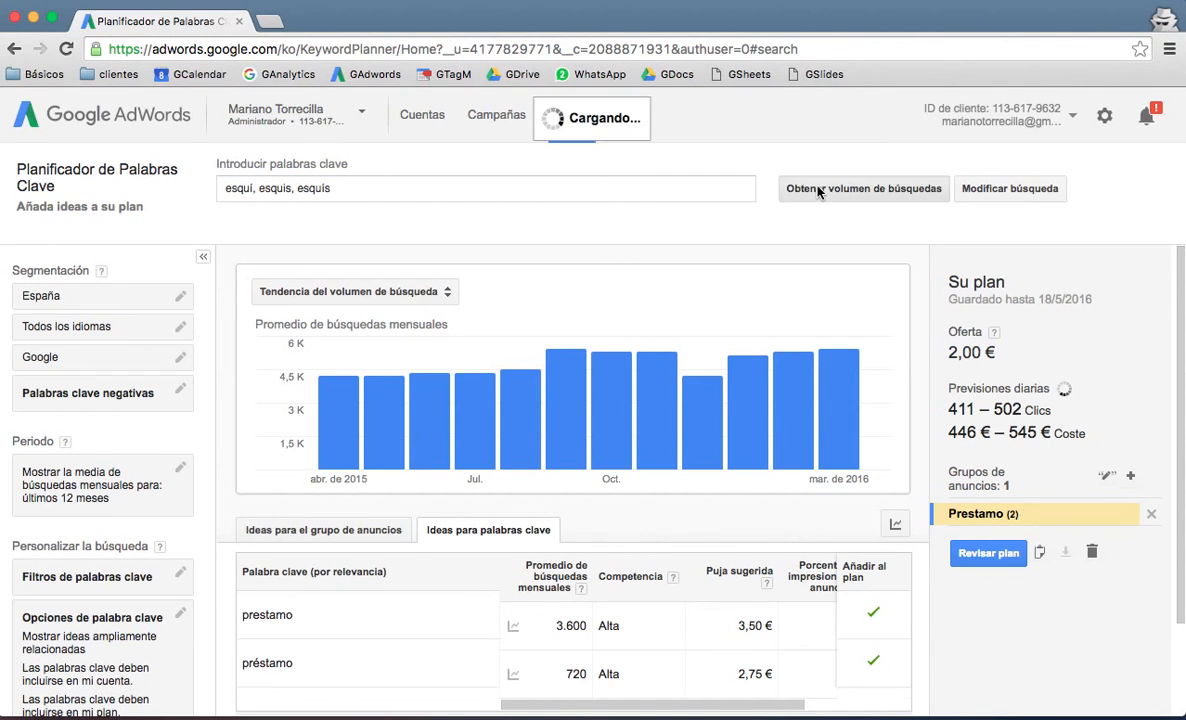
Step: Examine the monthly search trend for the ski keywords and compare each spelling's average searches, competition and suggested bid
mouse_move(478, 462)
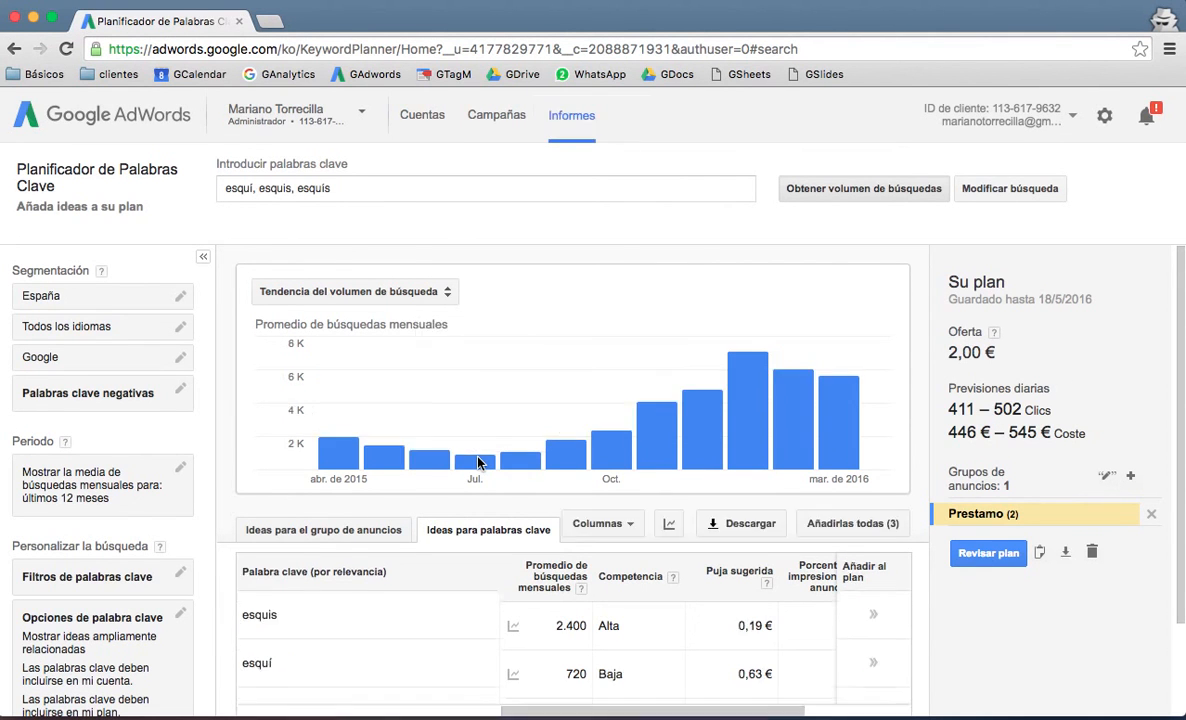
scroll(478, 462, down, 3)
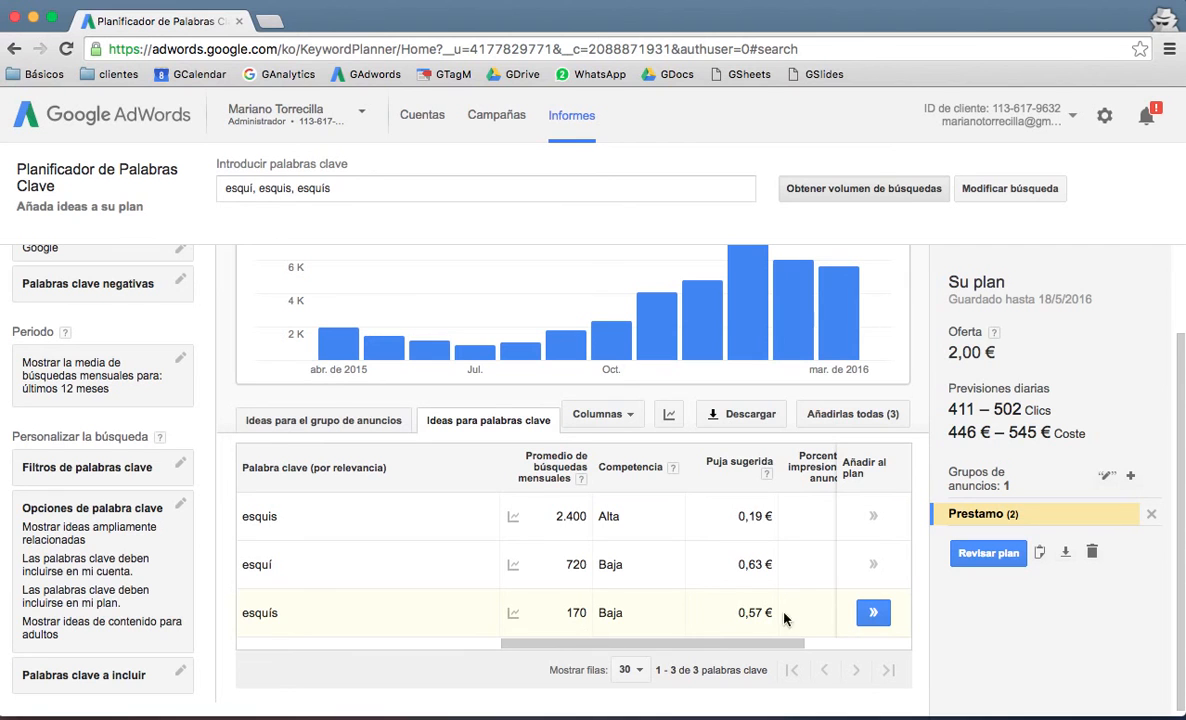
scroll(732, 632, up, 3)
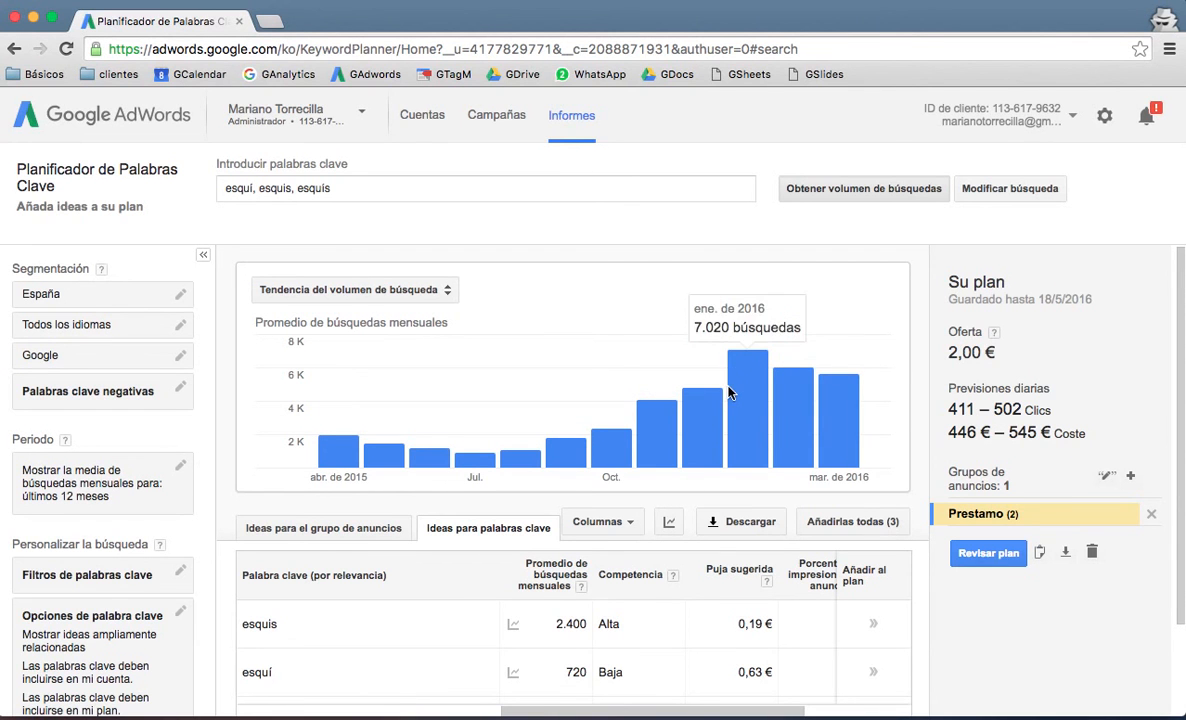
scroll(840, 418, down, 2)
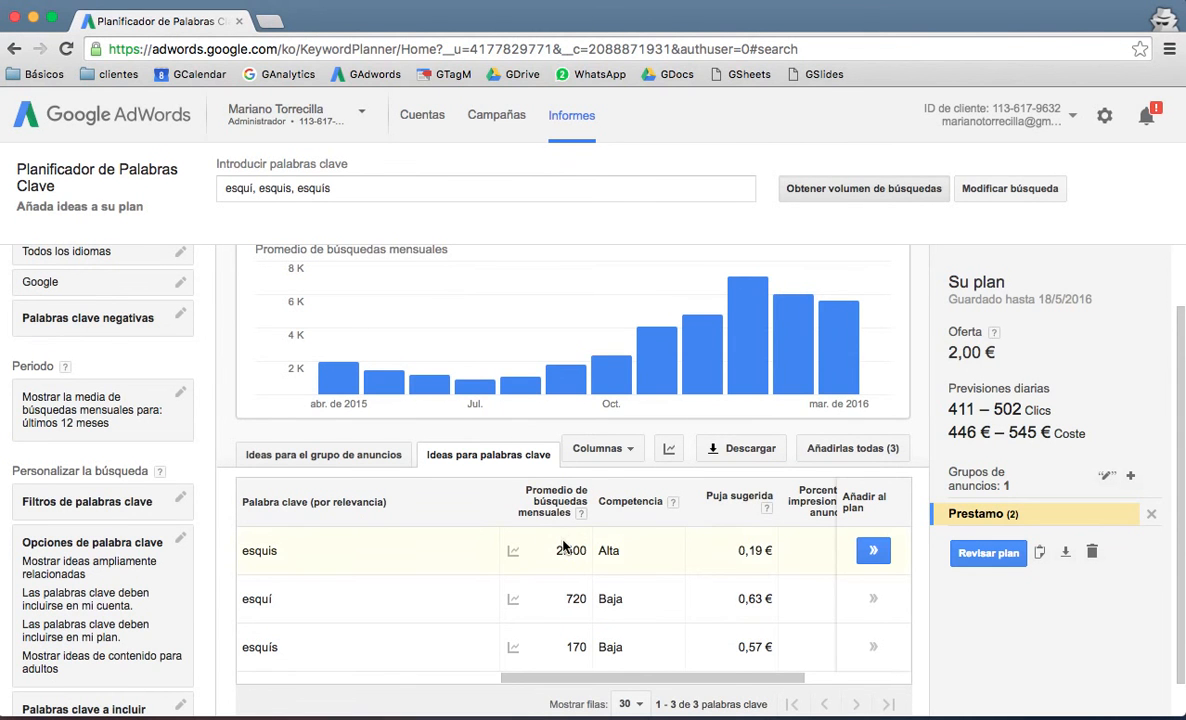
scroll(540, 530, up, 2)
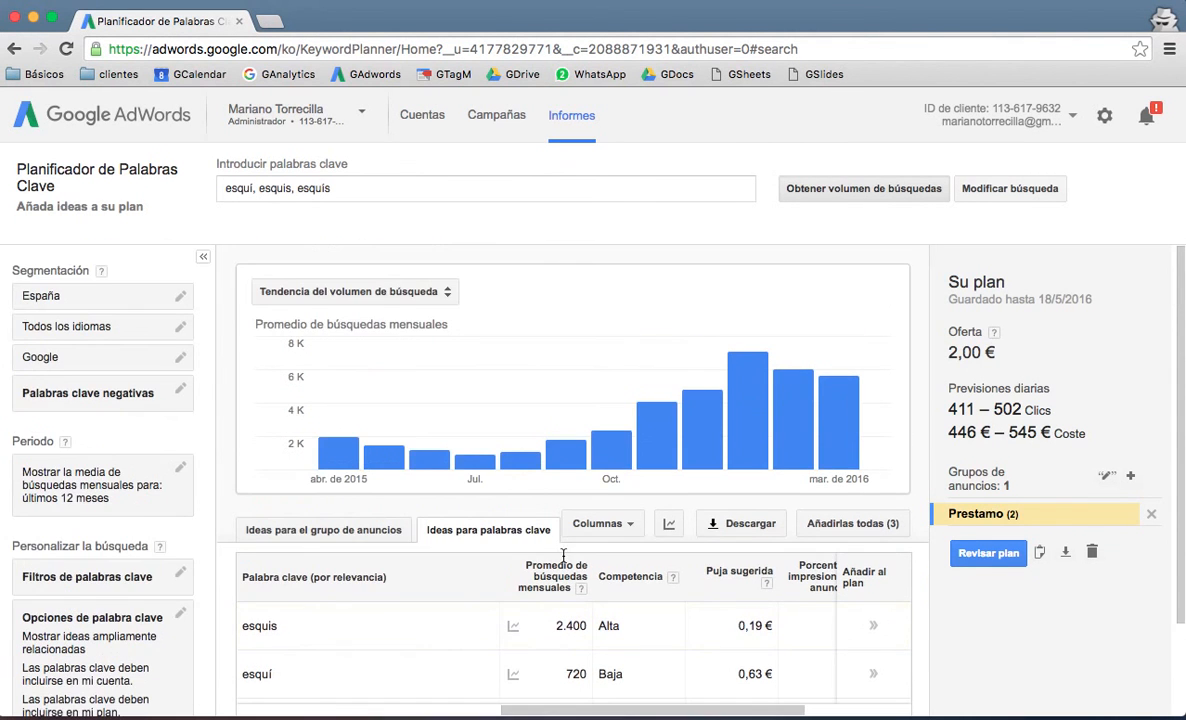
scroll(500, 560, down, 2)
scroll(520, 578, down, 1)
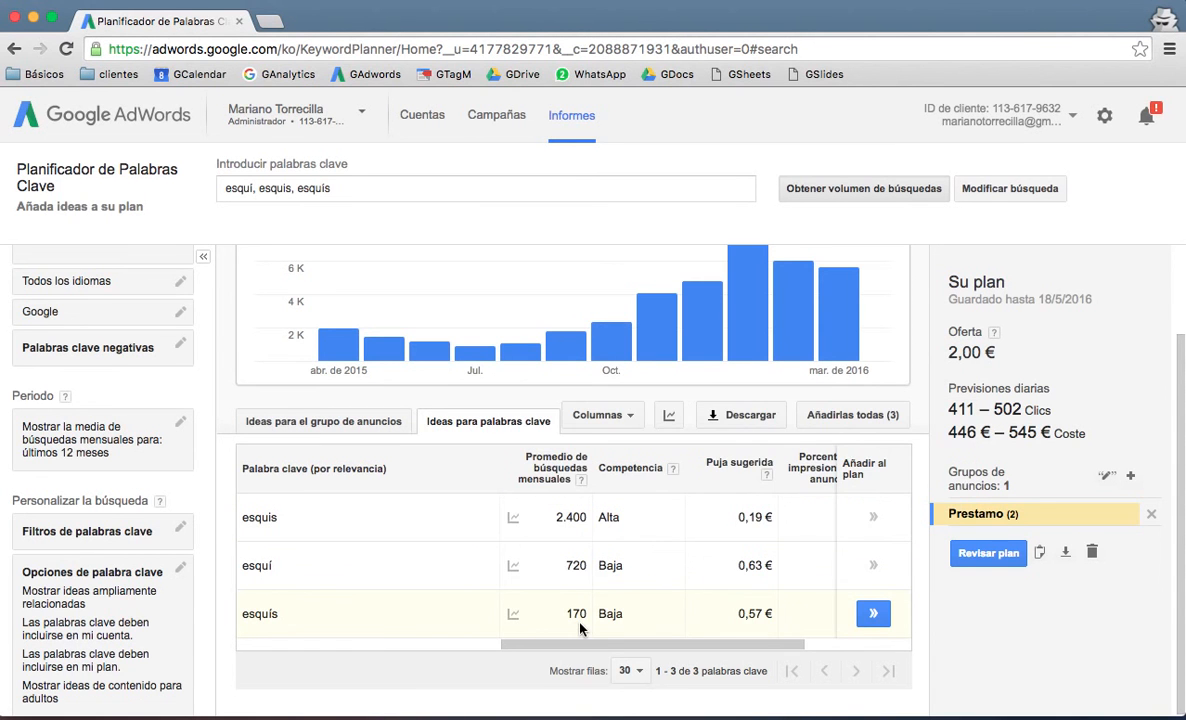
scroll(580, 628, up, 2)
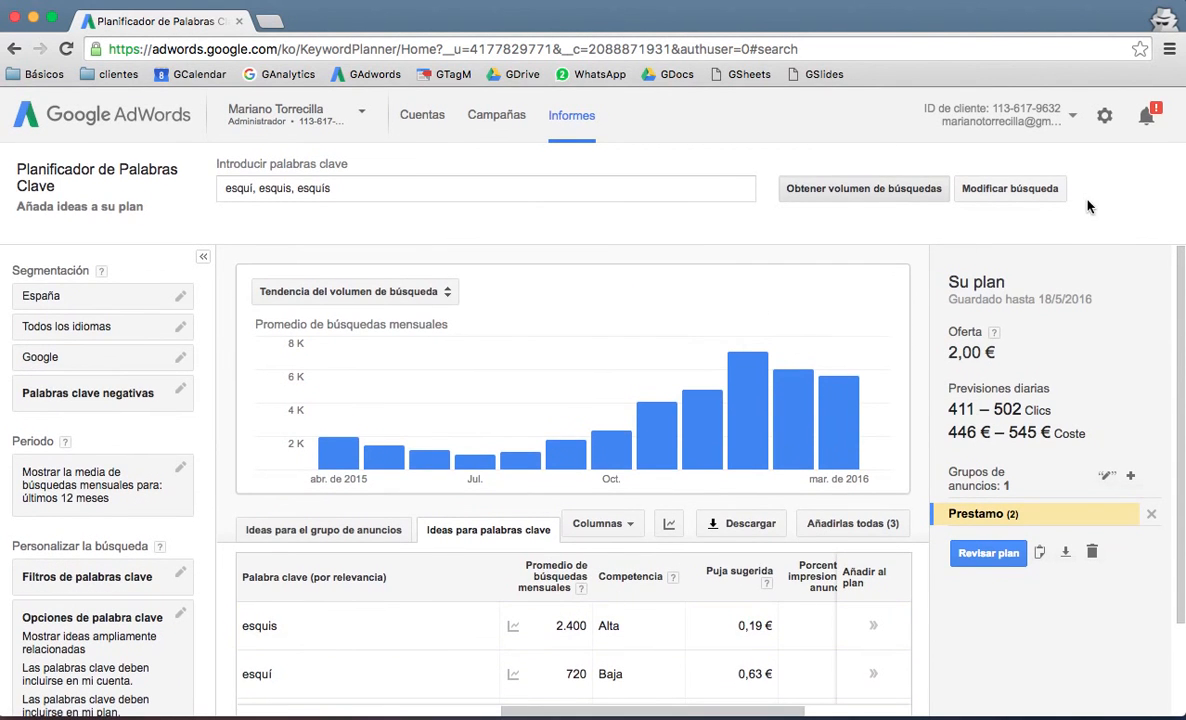
Step: Reopen the saved plan for review and check the forecasts for "prestamo" and "préstamo"
click(985, 554)
scroll(657, 485, down, 3)
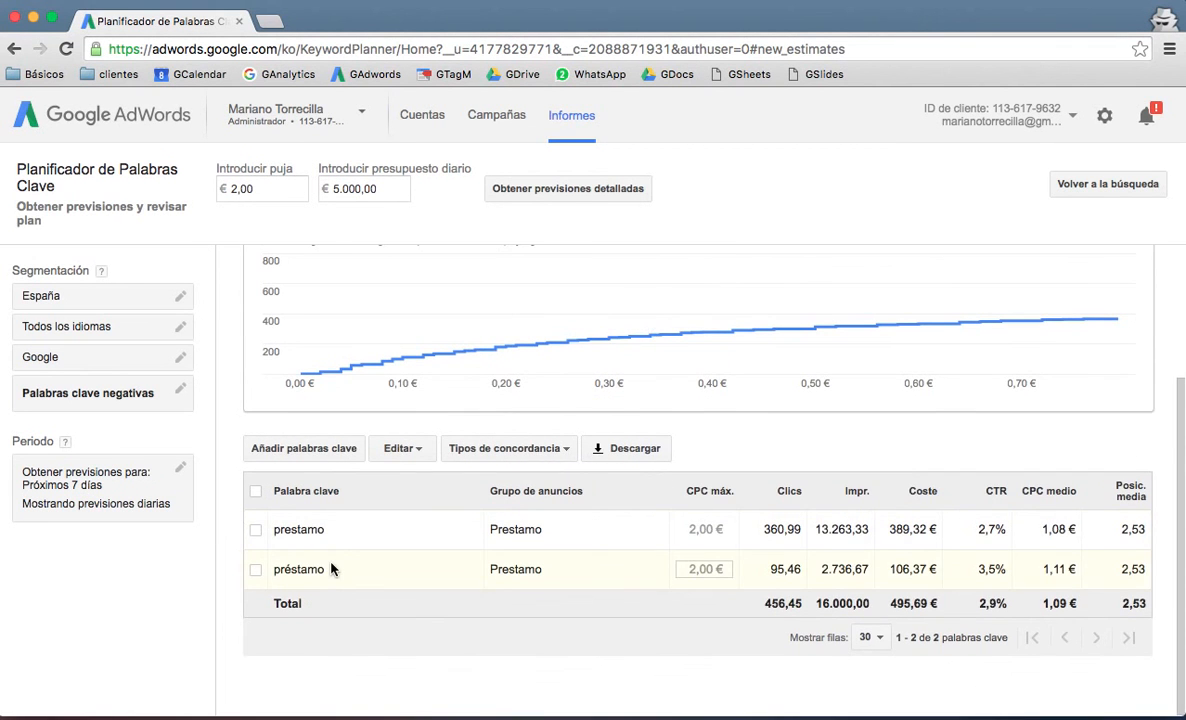
scroll(332, 569, up, 3)
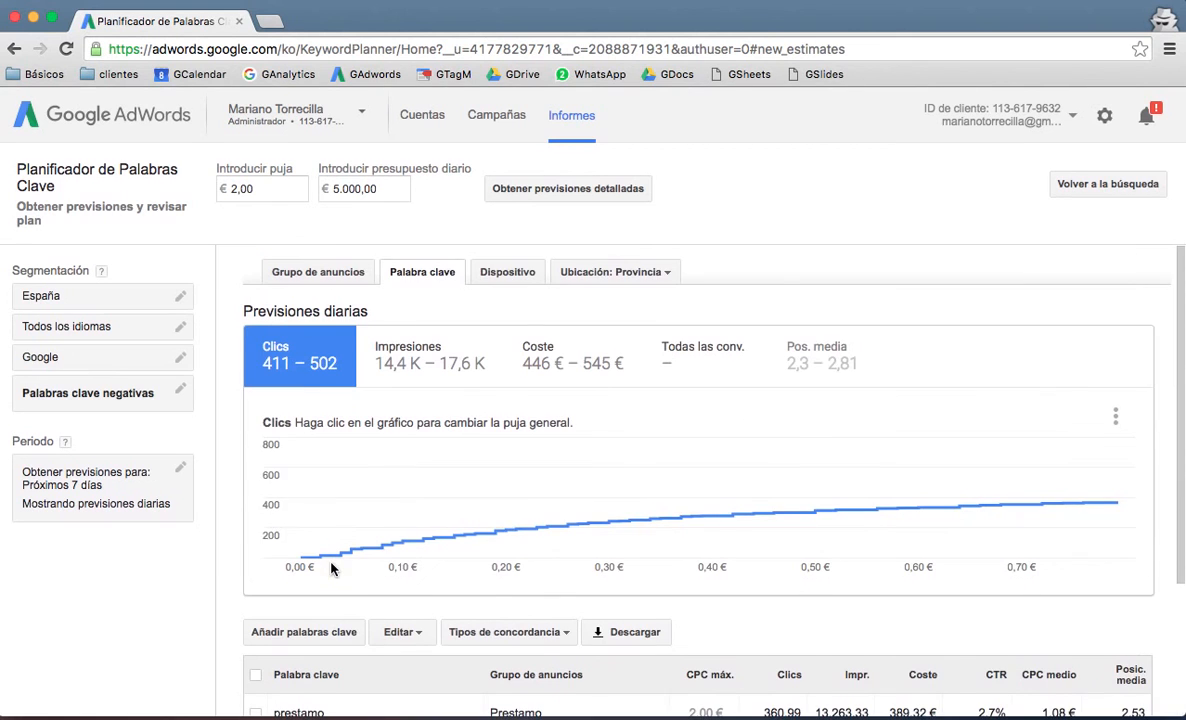
Step: View the daily forecasts by device and examine the mobile bid adjustment chart and the desktop, mobile and tablet figures
click(505, 282)
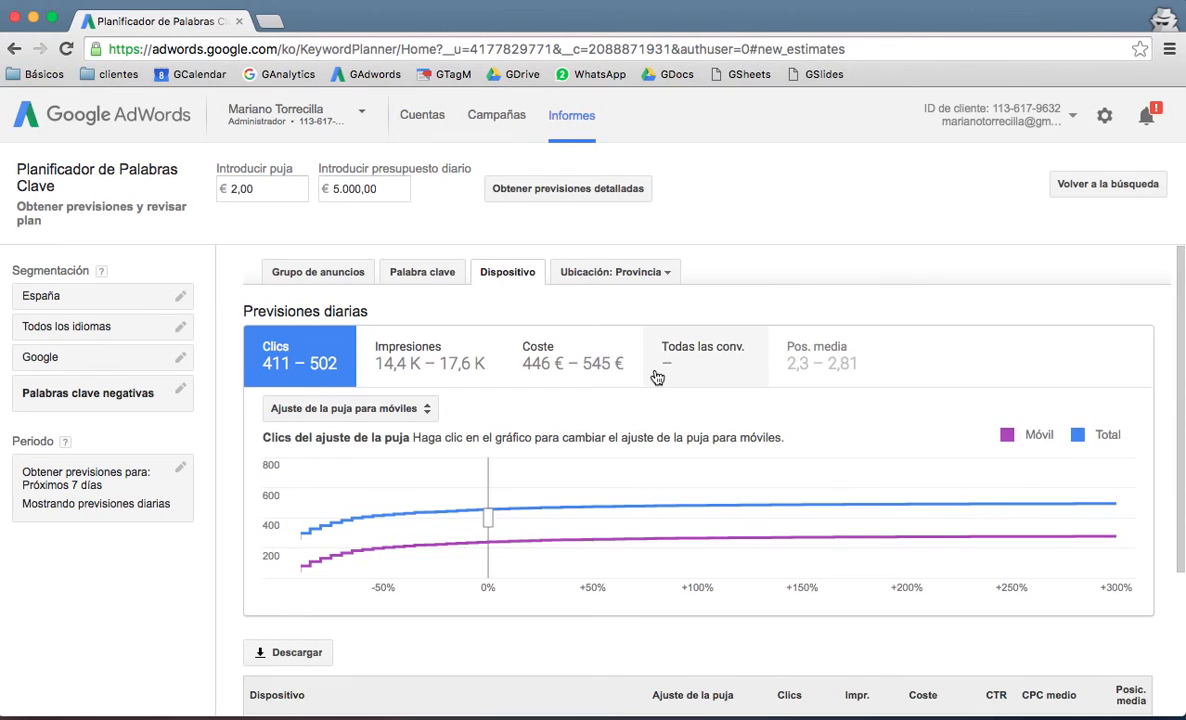
scroll(657, 377, down, 3)
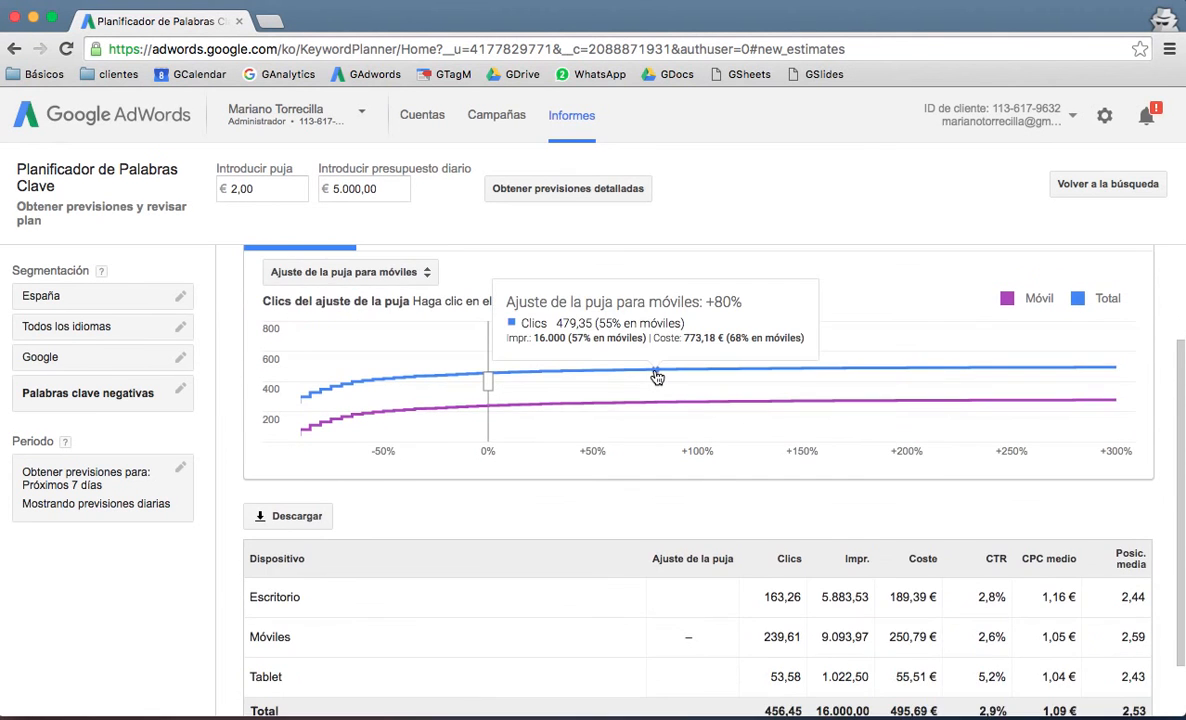
scroll(657, 377, up, 3)
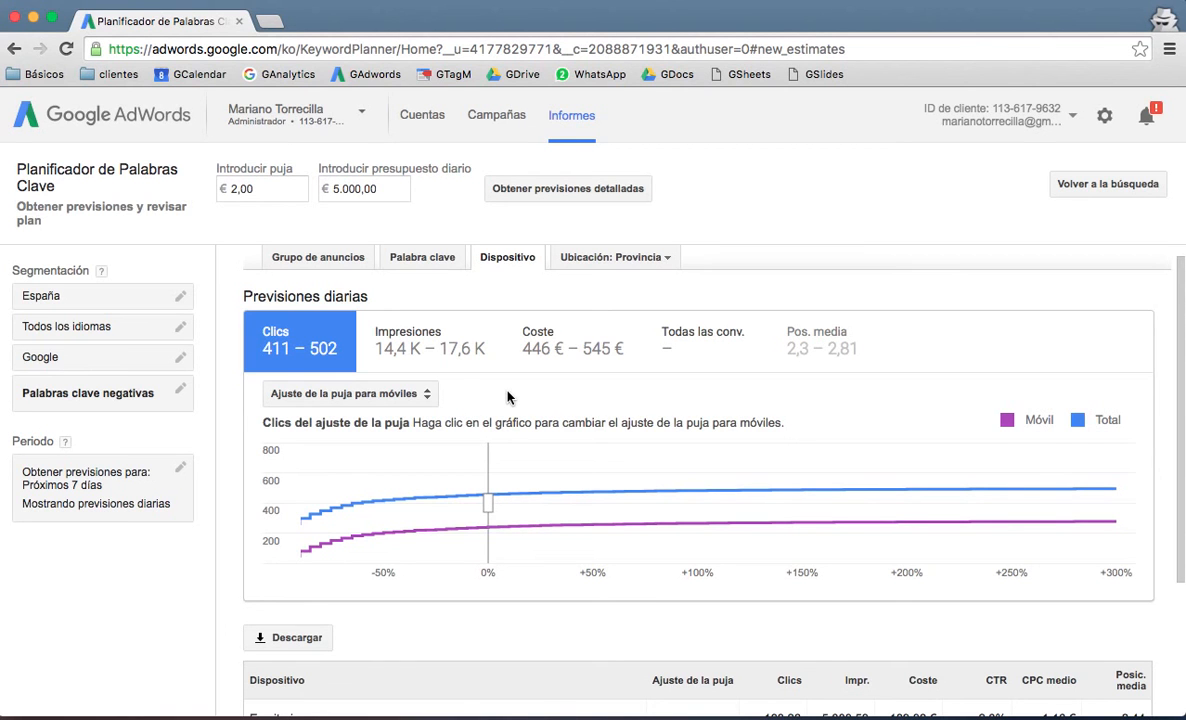
scroll(500, 405, down, 2)
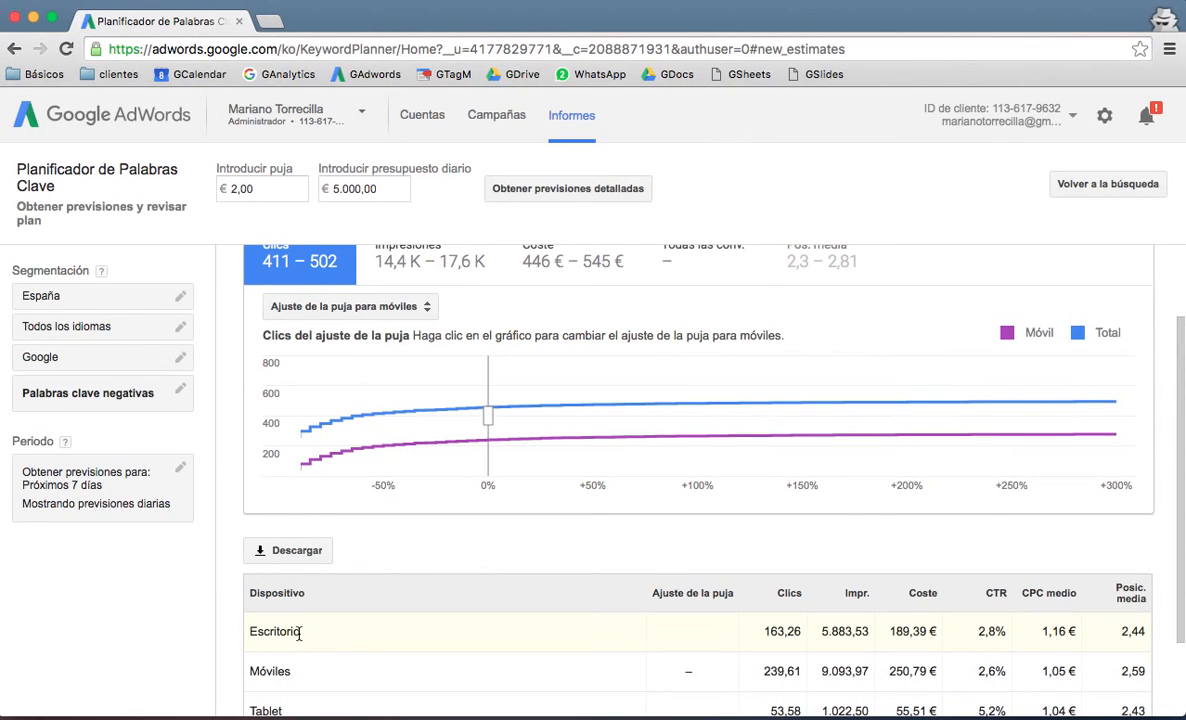
mouse_move(372, 428)
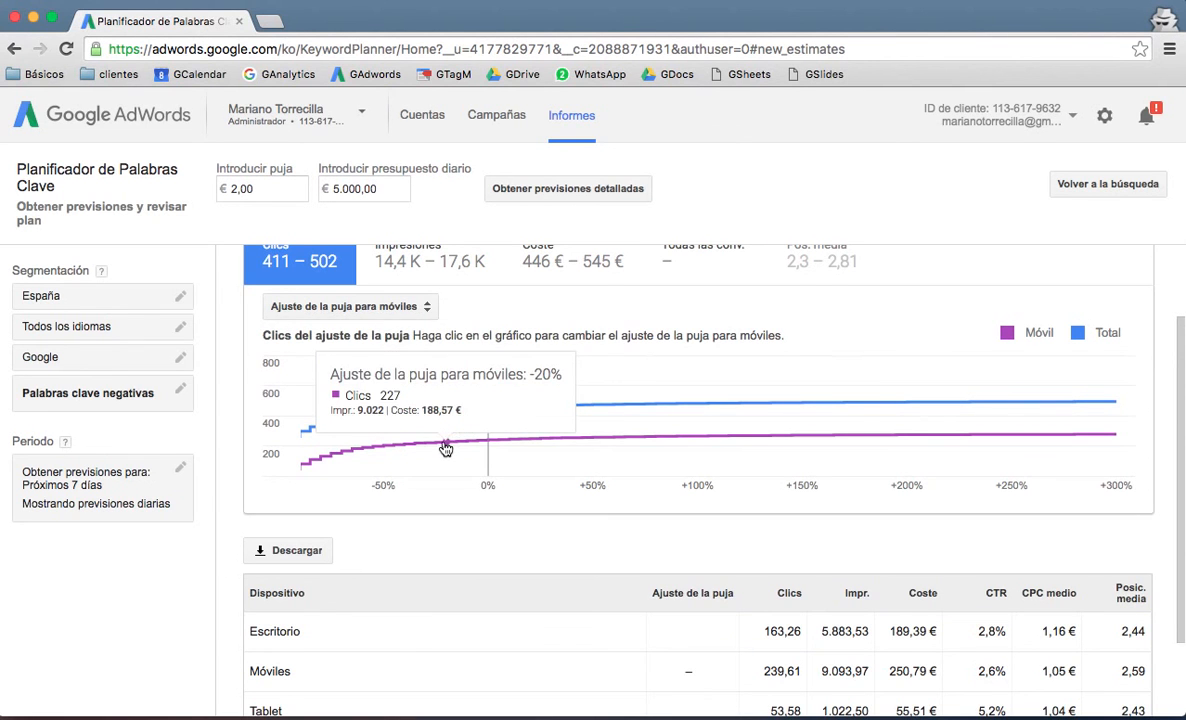
scroll(464, 532, down, 2)
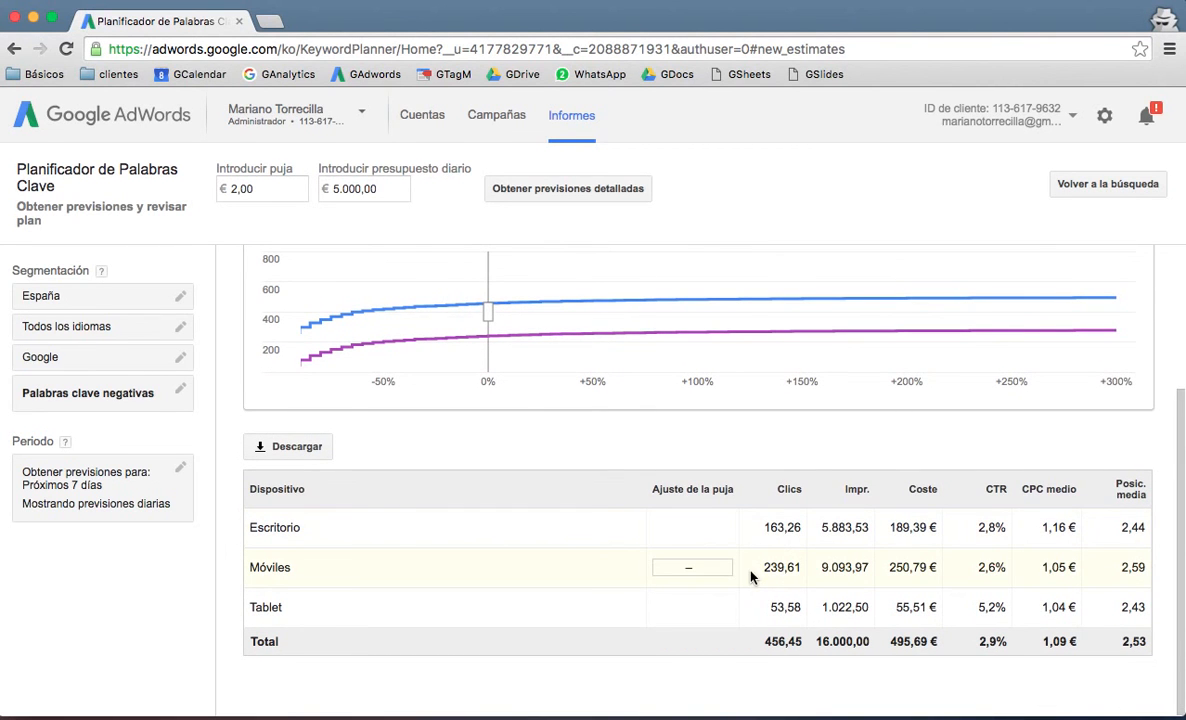
scroll(751, 576, up, 4)
scroll(751, 576, down, 4)
scroll(788, 628, up, 2)
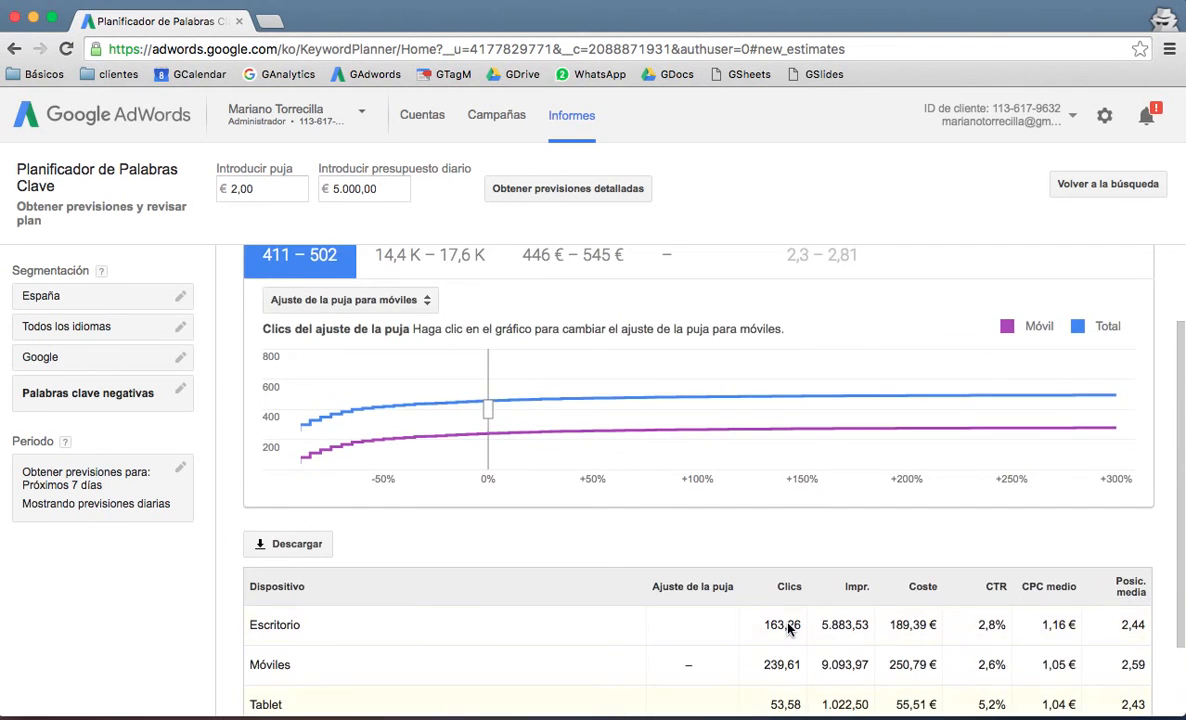
scroll(788, 626, up, 2)
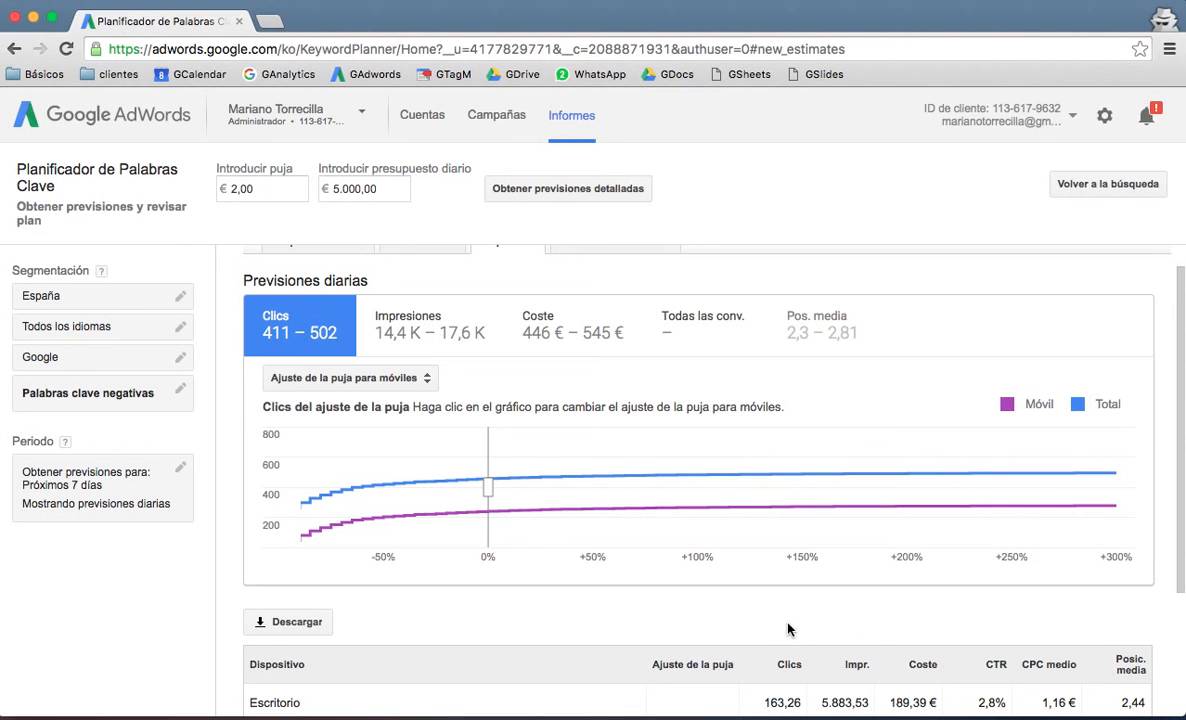
scroll(787, 628, up, 1)
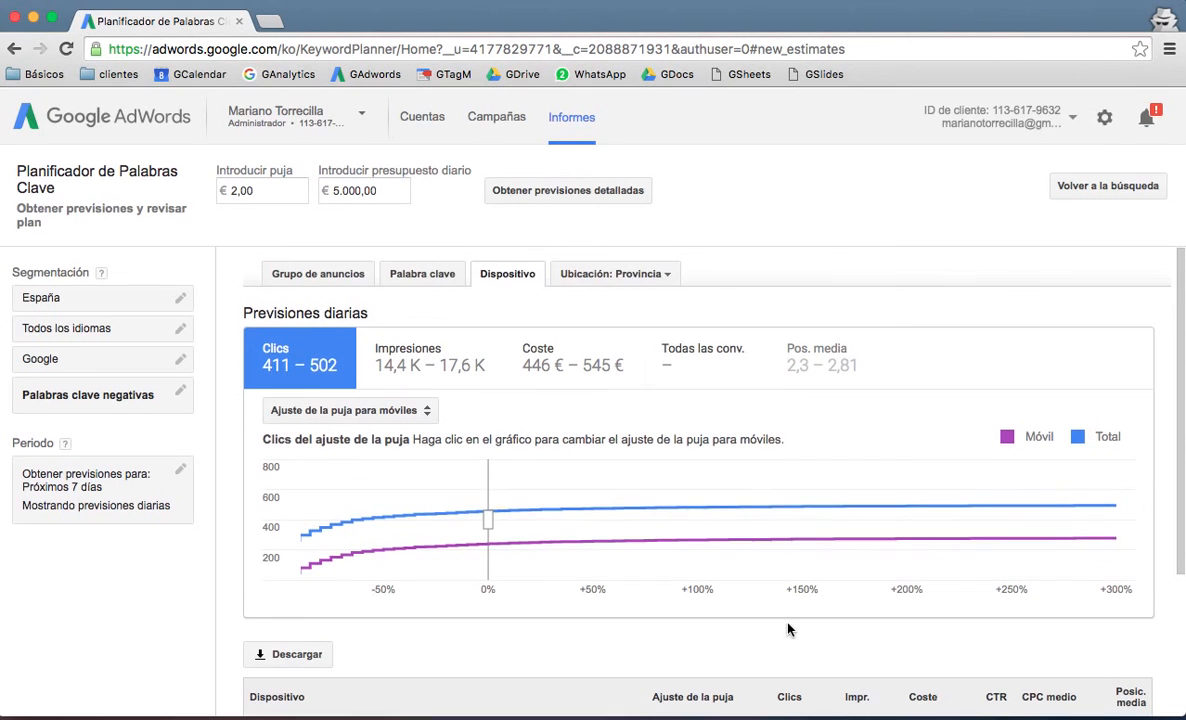
Step: View the daily forecasts by province and examine how clicks are distributed in the chart and each province's clicks, cost and average CPC
click(621, 276)
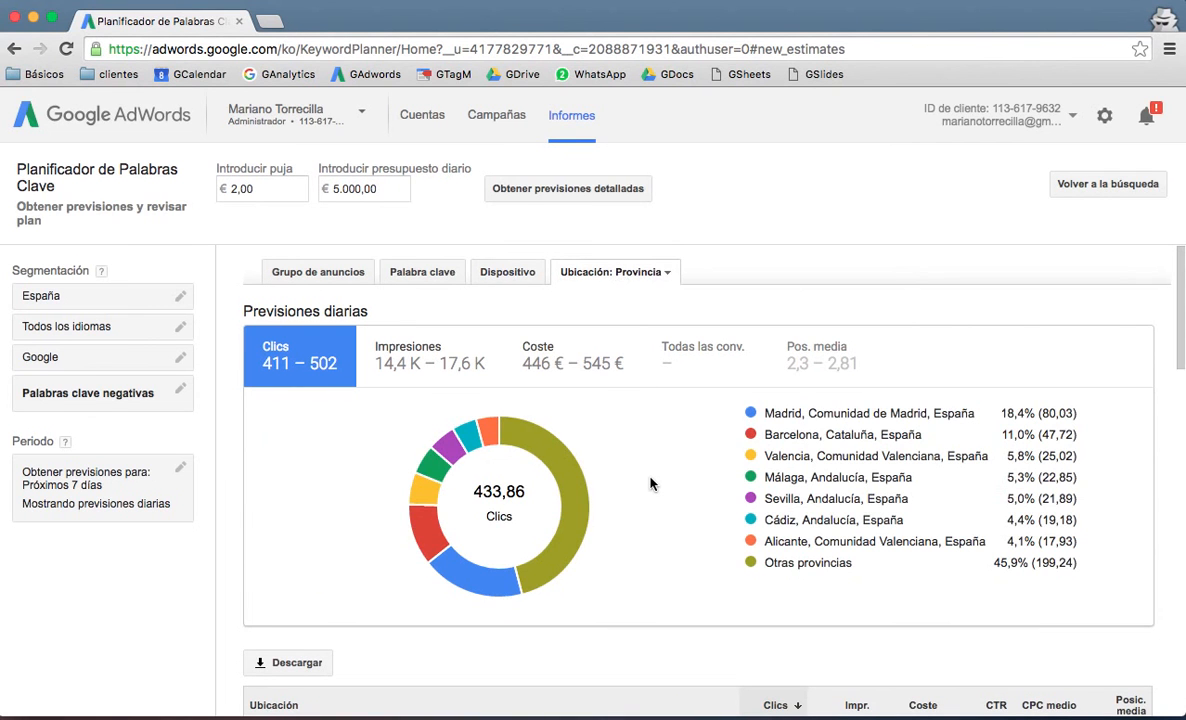
scroll(650, 484, down, 2)
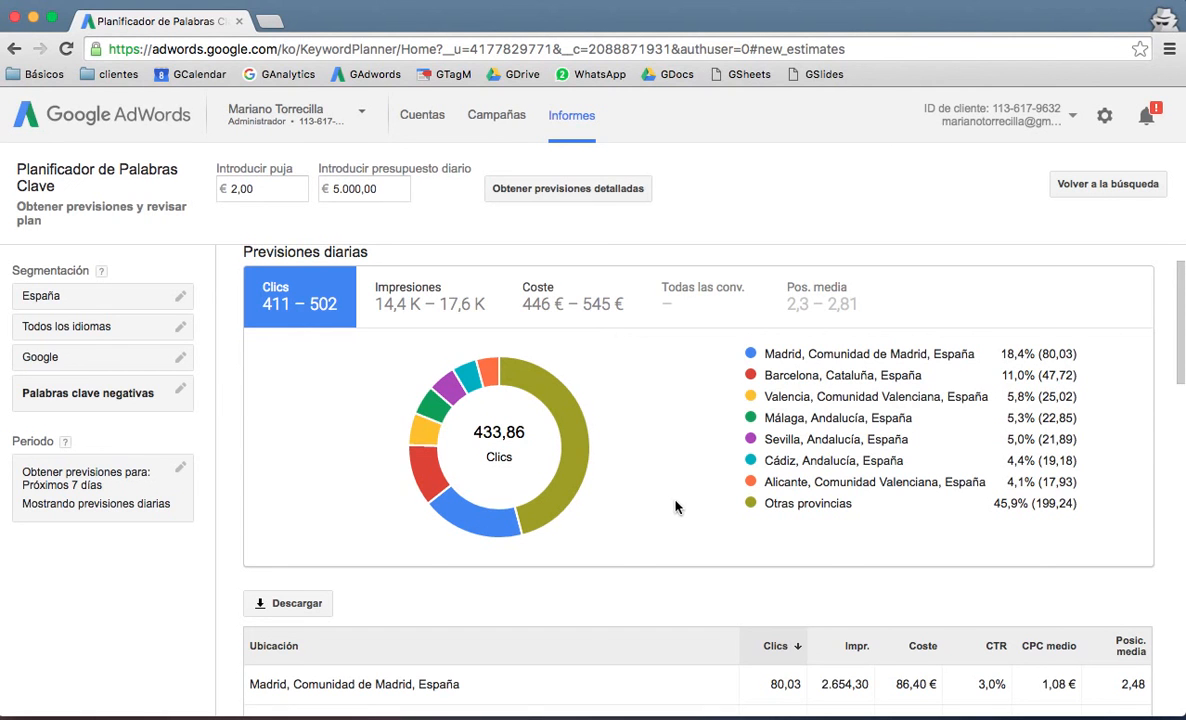
mouse_move(573, 443)
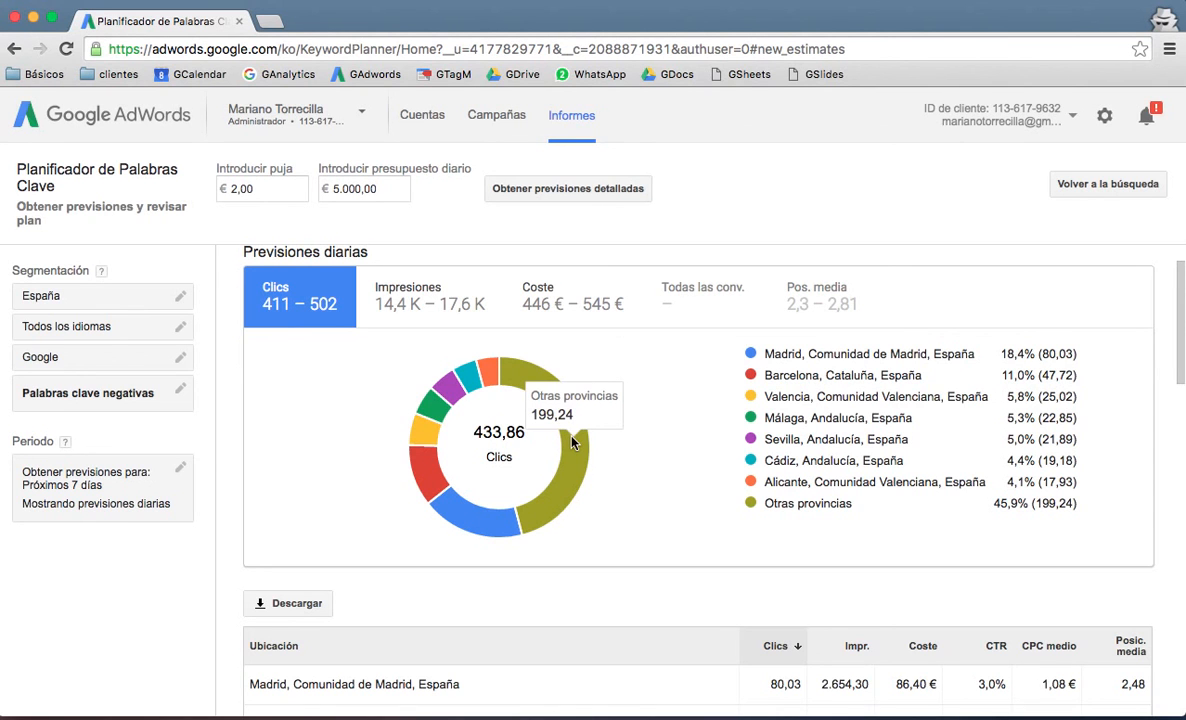
mouse_move(488, 527)
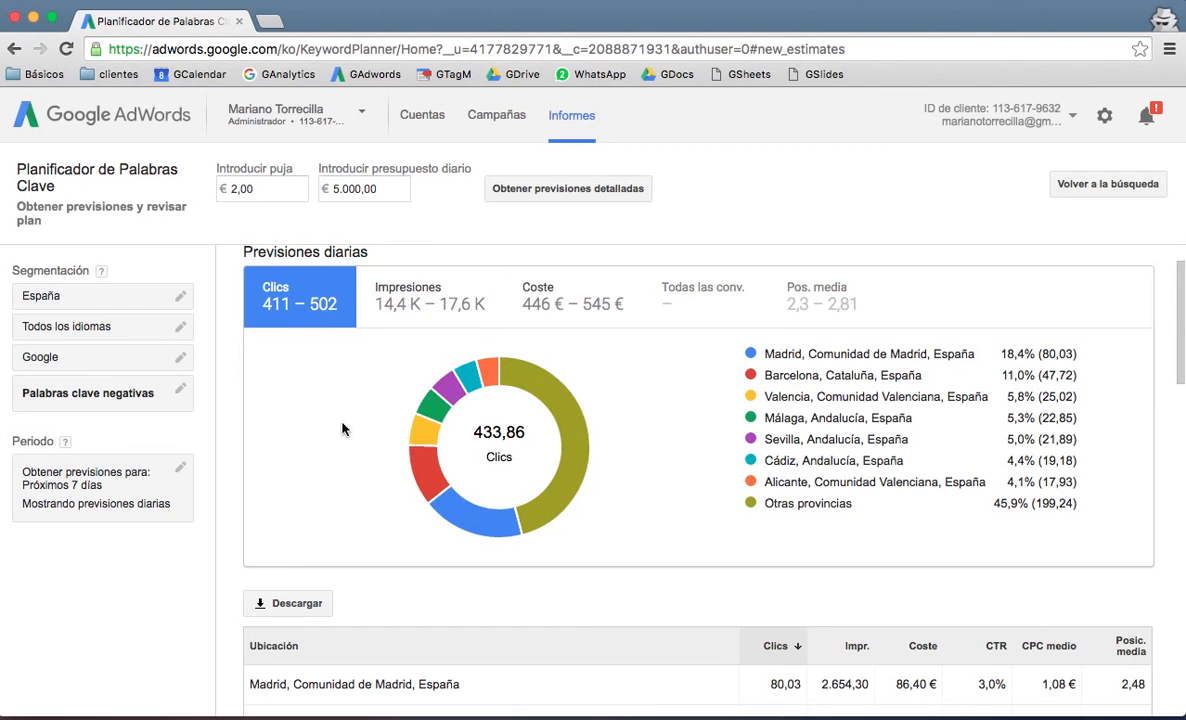
scroll(342, 429, down, 5)
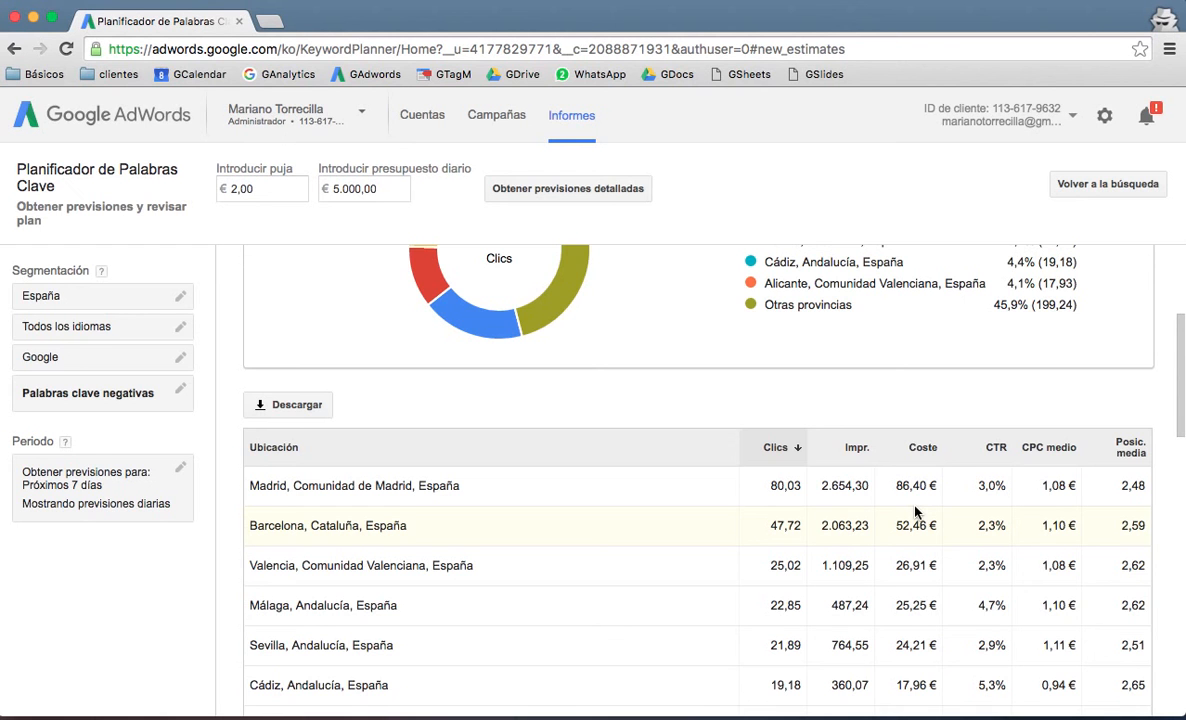
scroll(643, 453, up, 4)
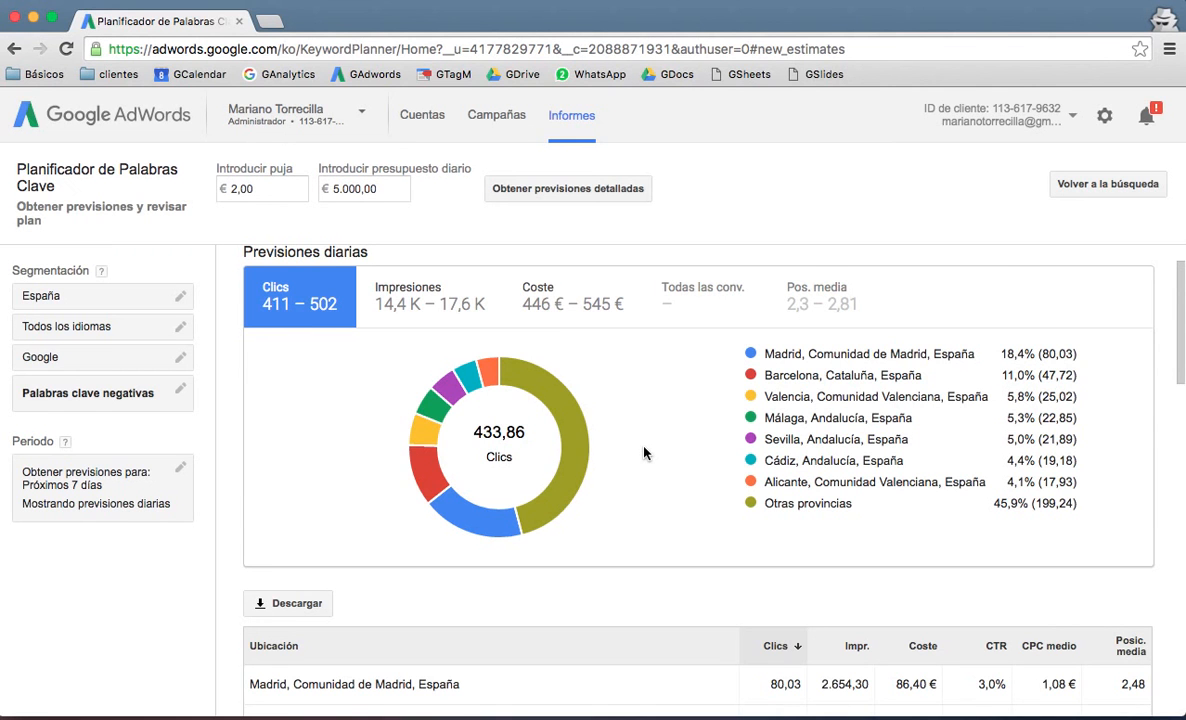
scroll(644, 453, down, 3)
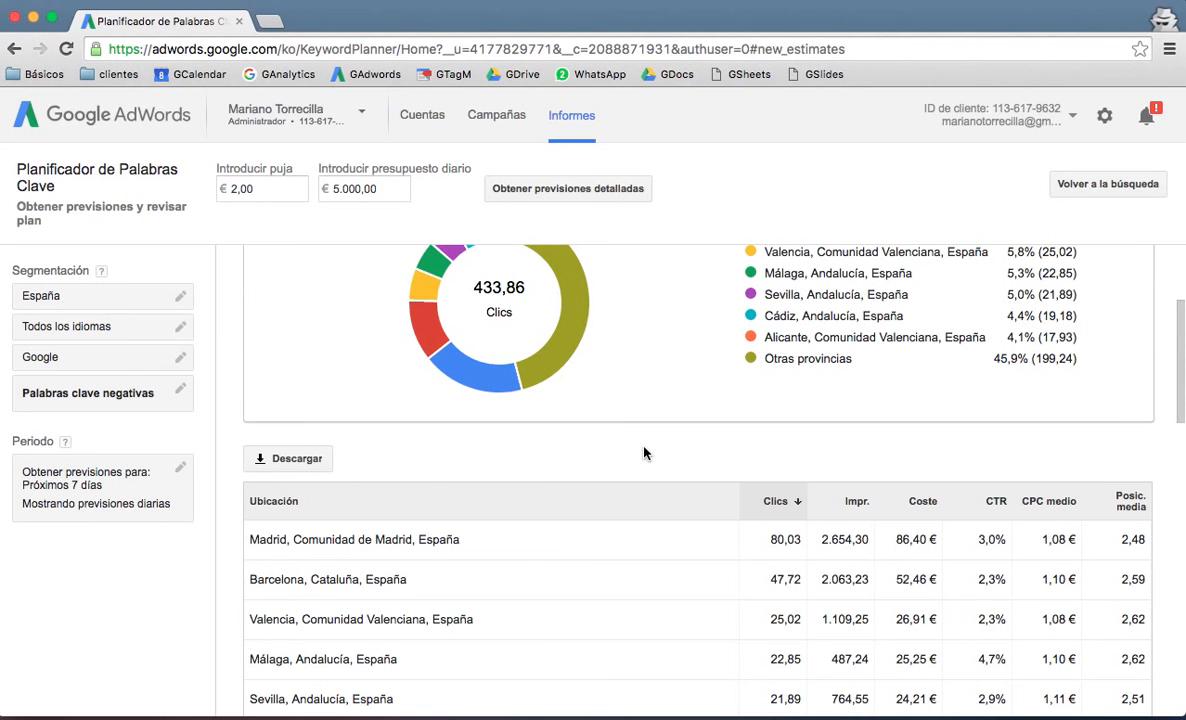
Step: Return to the forecasts by keyword and compare the clicks, impressions and cost of "prestamo" and "préstamo"
scroll(644, 453, up, 4)
click(424, 276)
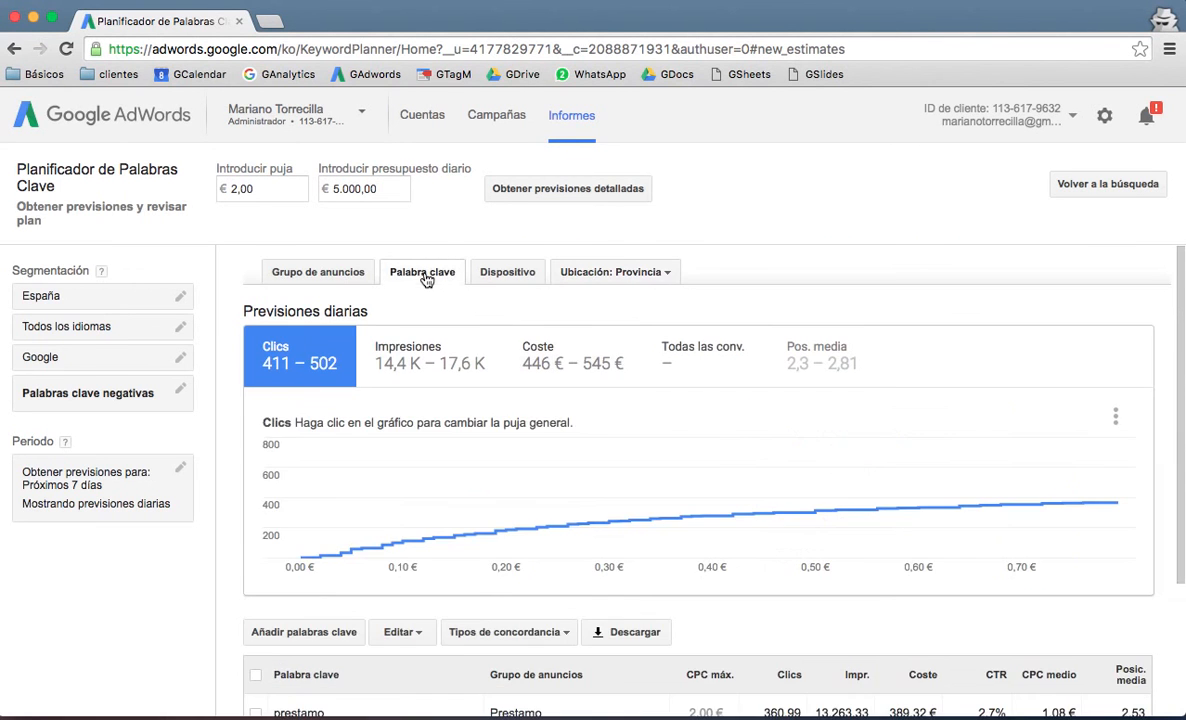
scroll(622, 450, down, 4)
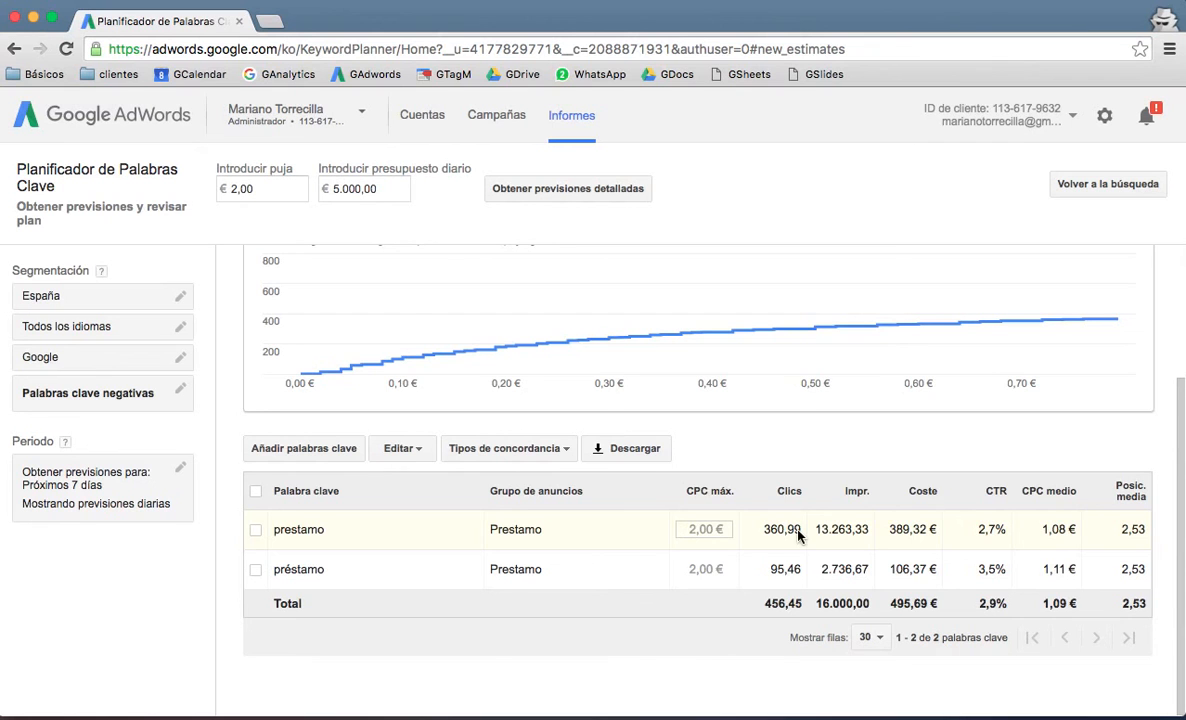
scroll(798, 537, up, 2)
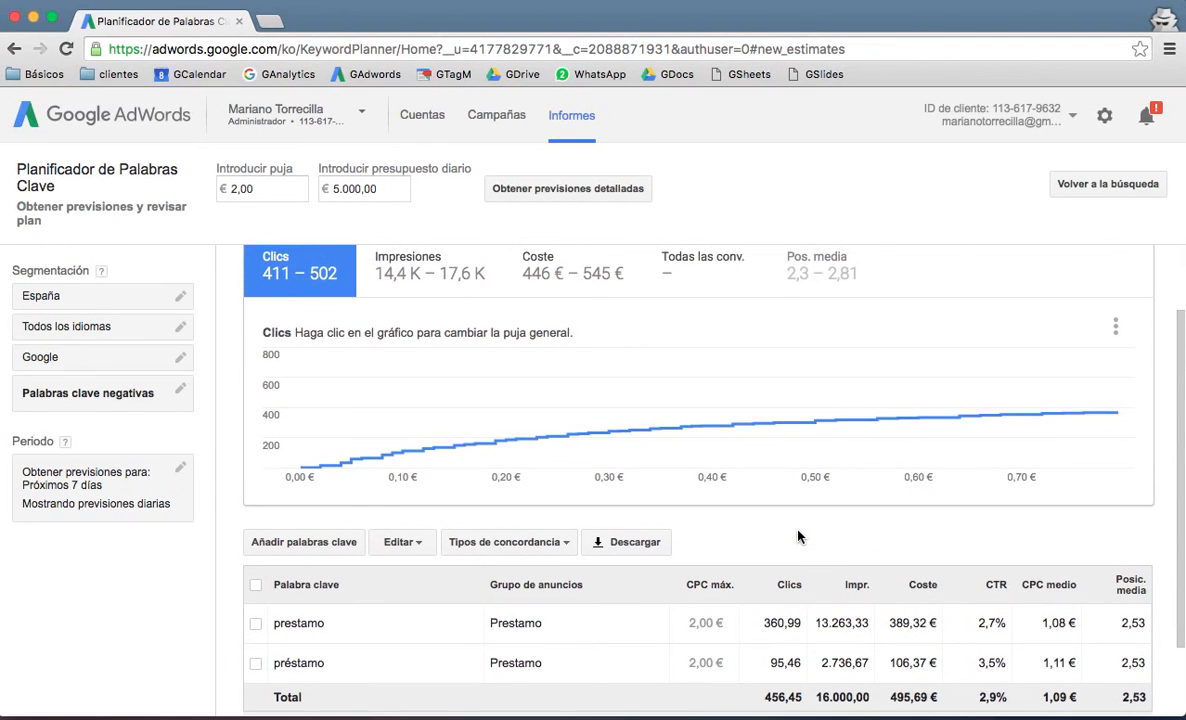